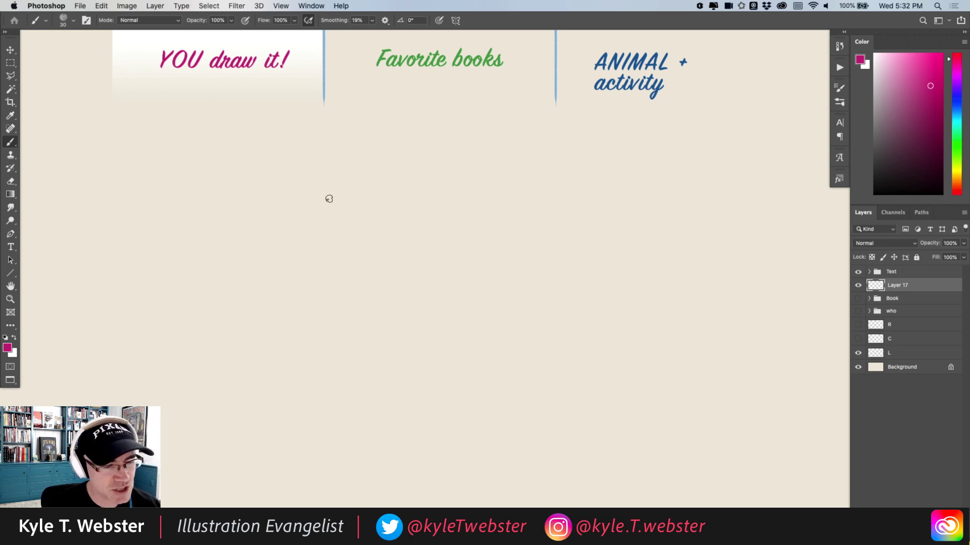
left_click_drag(338, 207, 321, 239)
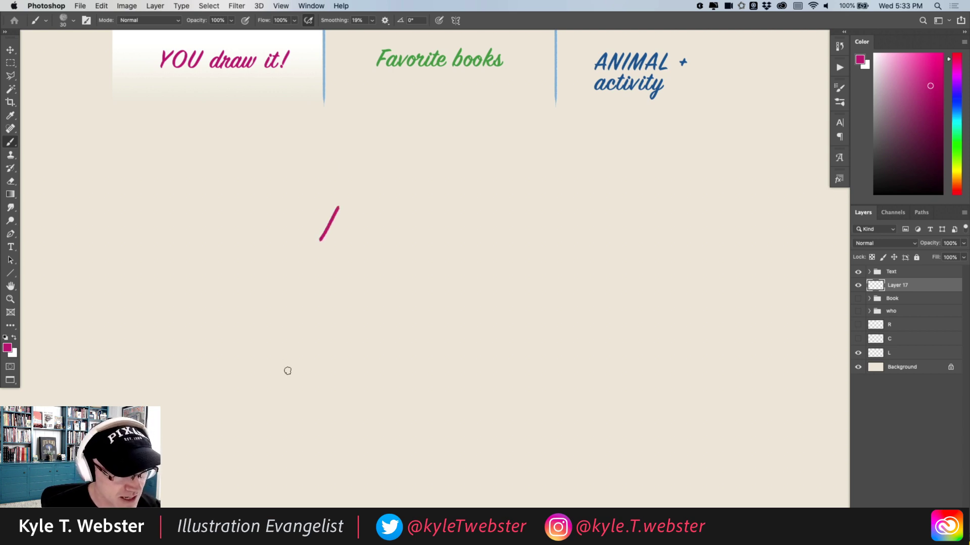
mouse_move(272, 224)
left_mouse_down()
mouse_move(252, 215)
mouse_move(247, 238)
left_mouse_up()
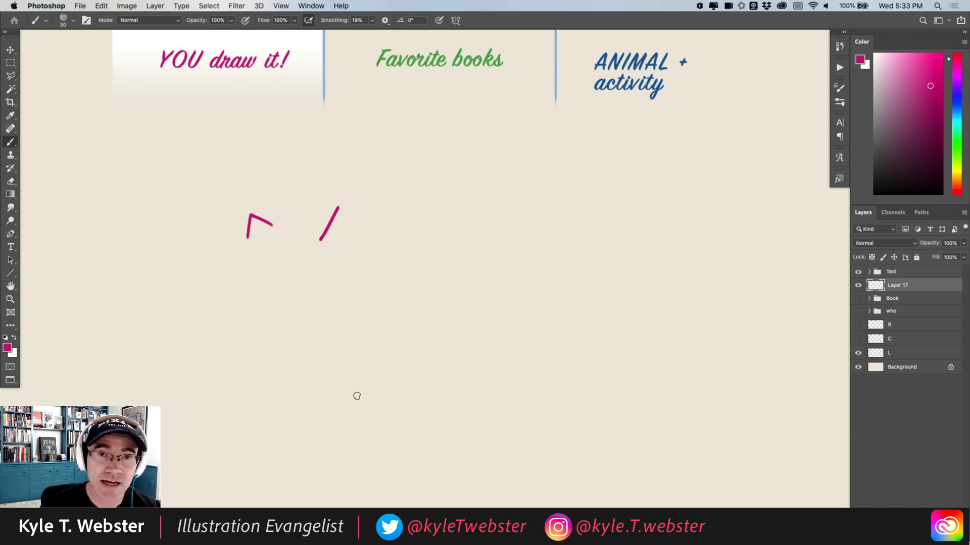
mouse_move(306, 291)
left_mouse_down()
mouse_move(290, 278)
mouse_move(247, 299)
left_mouse_up()
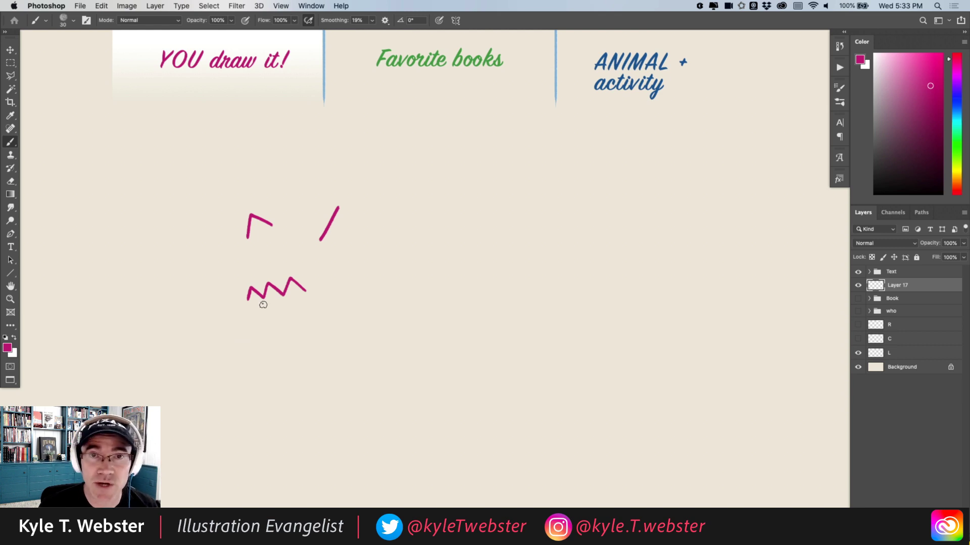
mouse_move(194, 285)
left_mouse_down()
mouse_move(186, 305)
mouse_move(200, 359)
left_mouse_up()
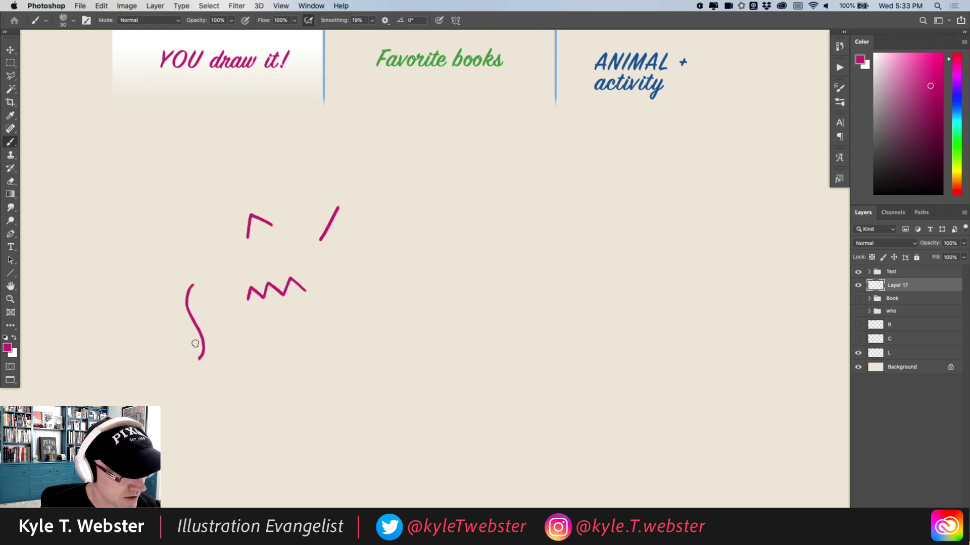
mouse_move(311, 358)
left_mouse_down()
mouse_move(305, 351)
mouse_move(290, 364)
mouse_move(298, 422)
left_mouse_up()
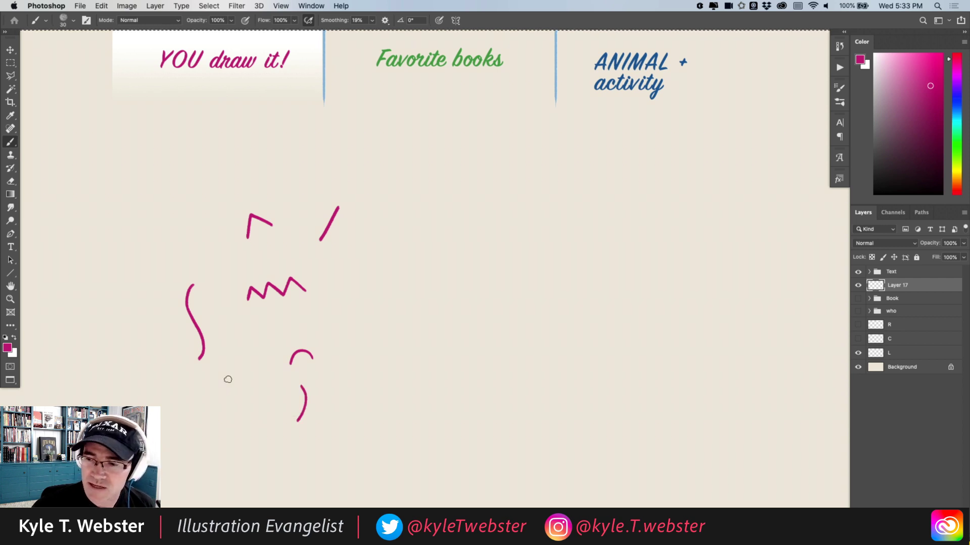
key("BackSpace")
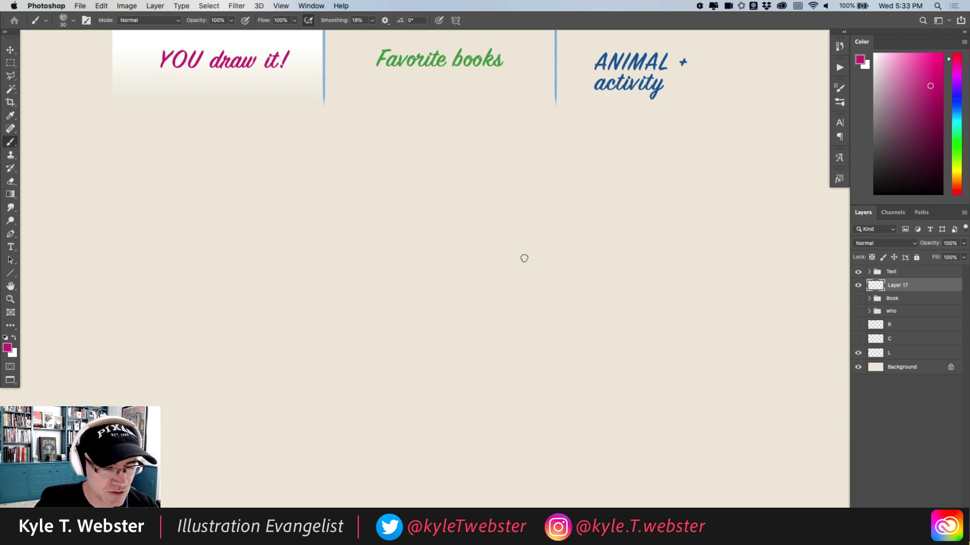
Draw a straight horizontal magenta line in the blank area below the headings and move it into place
mouse_move(521, 260)
left_mouse_down()
mouse_move(374, 276)
mouse_move(394, 298)
left_mouse_up()
key("v")
scroll(401, 340, "up", 1)
mouse_move(387, 343)
left_mouse_down()
mouse_move(364, 326)
mouse_move(374, 316)
left_mouse_up()
key("b")
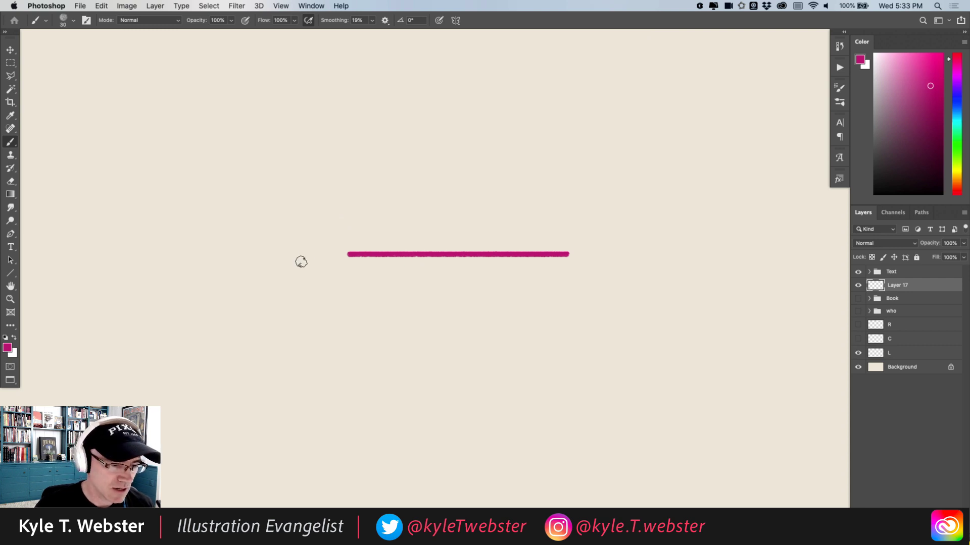
Draw a small square box at each end of the horizontal line
left_click_drag(326, 277, 359, 262)
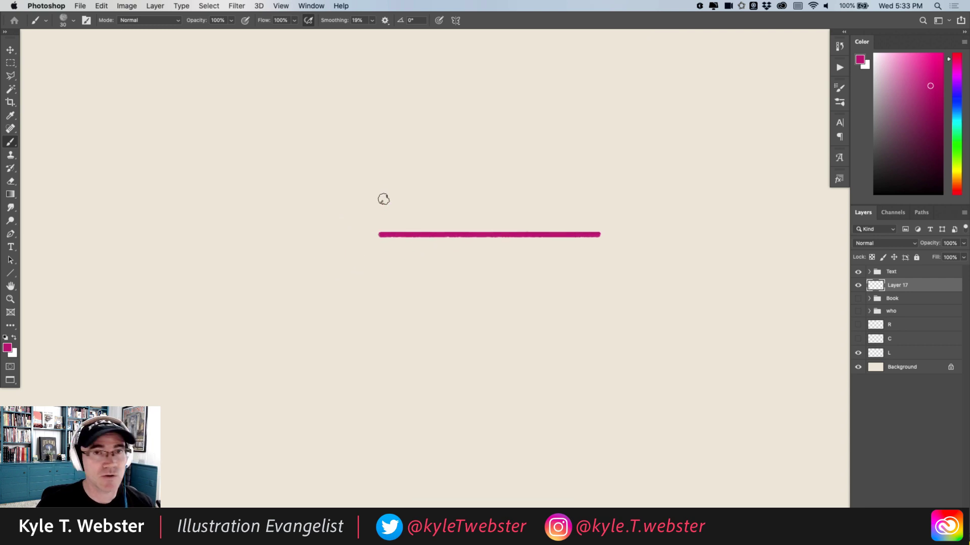
left_click_drag(379, 228, 379, 241)
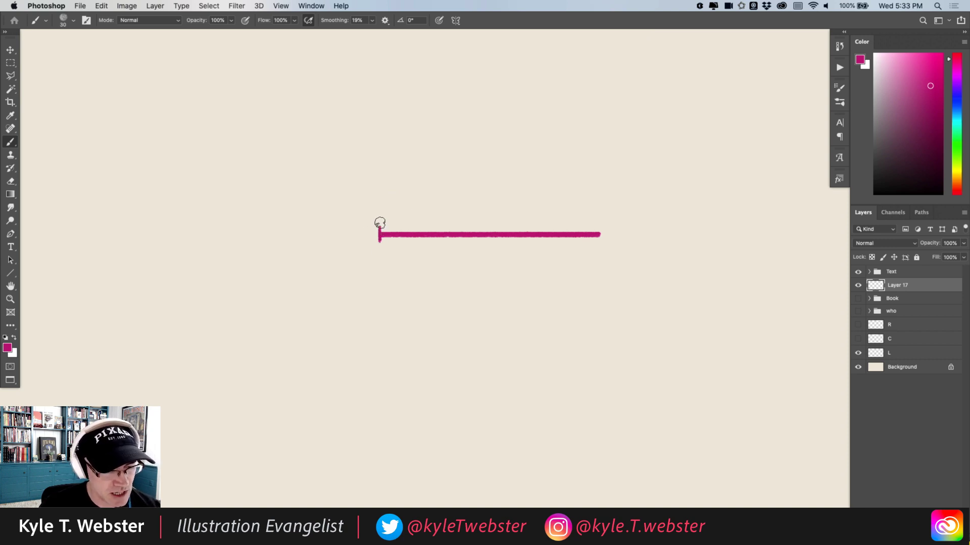
mouse_move(379, 227)
left_mouse_down()
mouse_move(355, 228)
mouse_move(356, 244)
left_mouse_up()
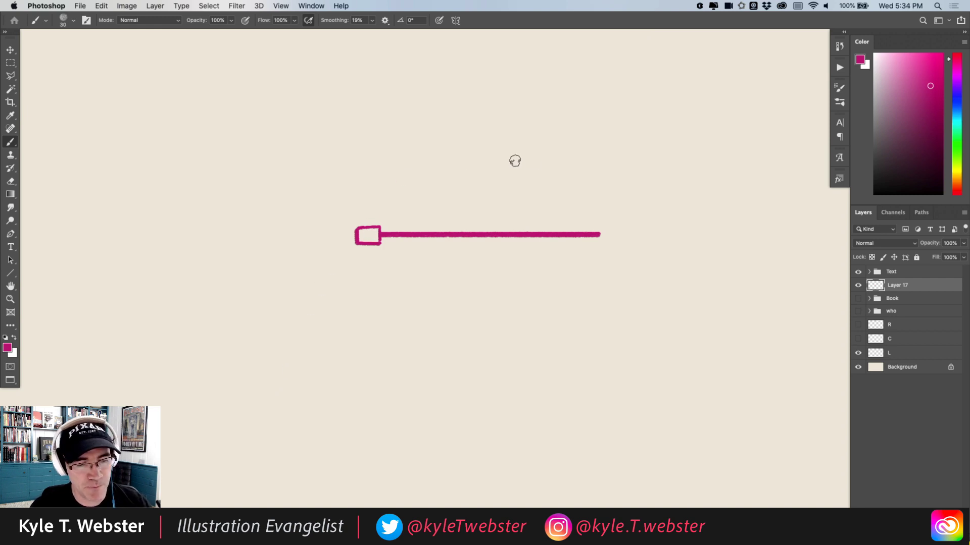
mouse_move(599, 229)
left_mouse_down()
mouse_move(599, 241)
mouse_move(599, 226)
mouse_move(619, 227)
mouse_move(617, 243)
mouse_move(599, 243)
left_mouse_up()
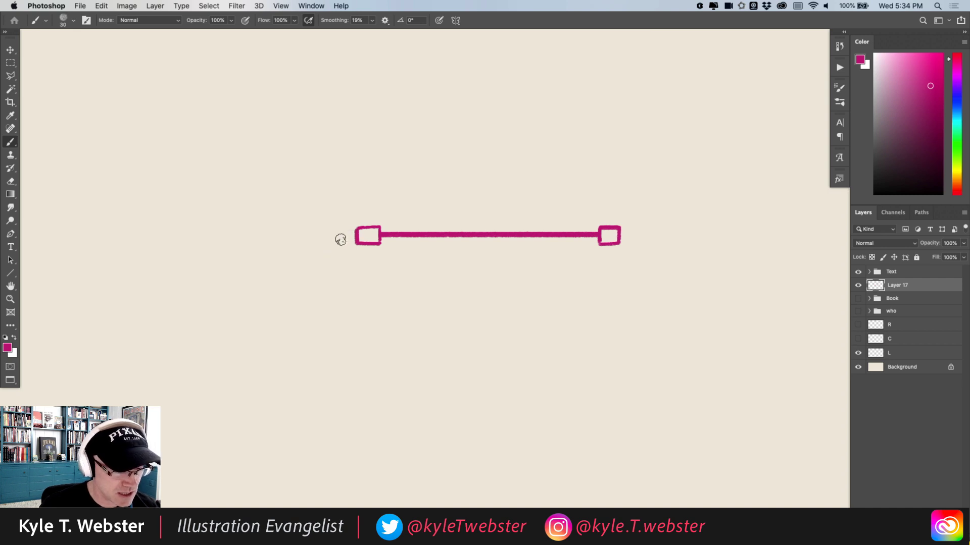
Draw a rounded side from the left box down to a matching lower box, and join both boxes with a vertical line
mouse_move(353, 235)
left_mouse_down()
mouse_move(336, 242)
mouse_move(332, 262)
left_mouse_up()
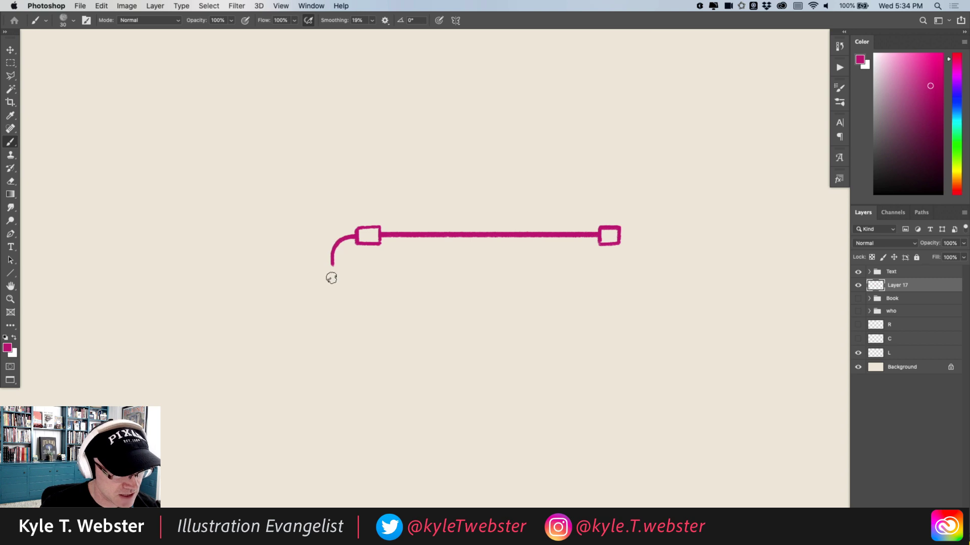
mouse_move(310, 233)
left_mouse_down()
mouse_move(306, 261)
mouse_move(305, 237)
left_mouse_up()
key("super+z")
key("super+z")
key("super+z")
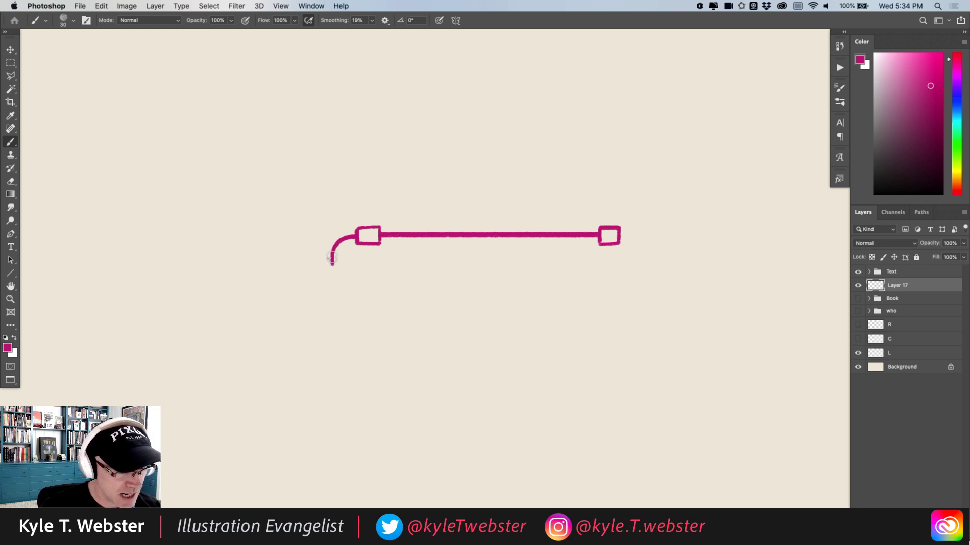
left_click_drag(331, 263, 334, 303)
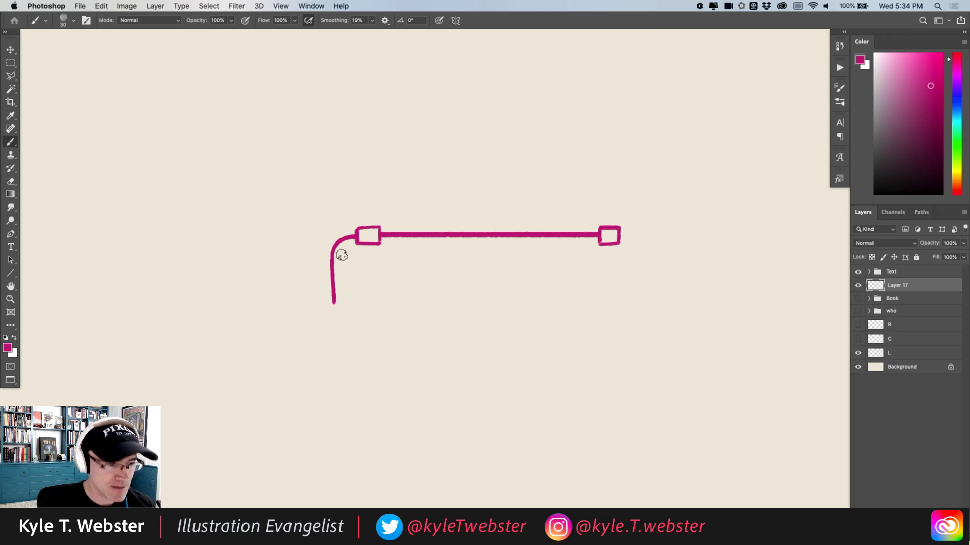
left_click_drag(334, 303, 358, 317)
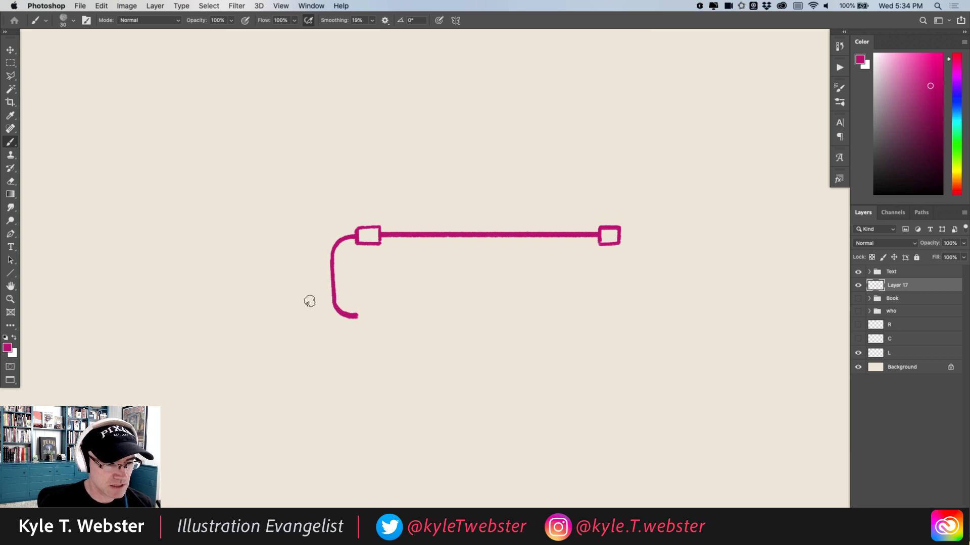
mouse_move(358, 308)
left_mouse_down()
mouse_move(359, 326)
mouse_move(381, 305)
mouse_move(382, 324)
mouse_move(358, 326)
left_mouse_up()
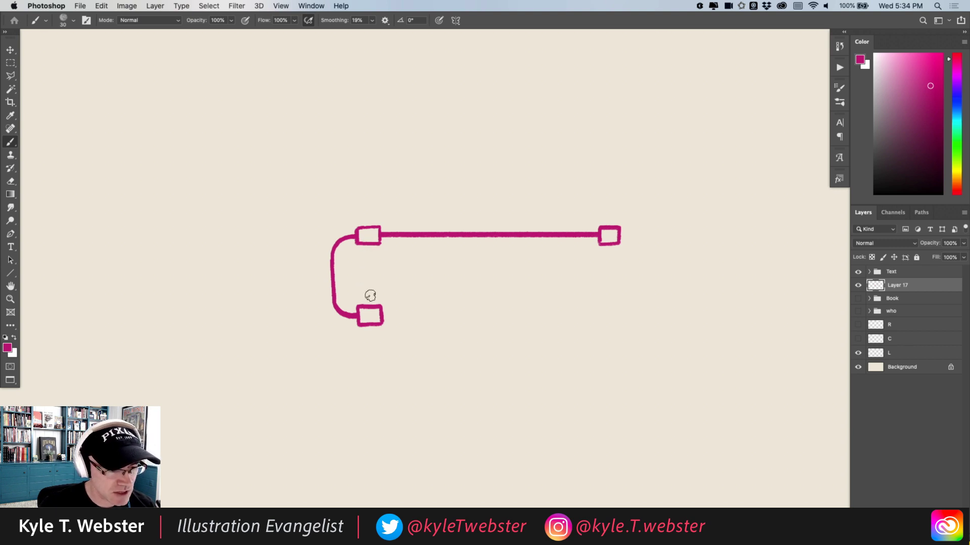
left_click_drag(368, 245, 370, 308)
Draw a horizontal line rightward from the lower-left box, and finish it with four slanted hatch marks
left_click(337, 324, "alt+super")
left_click_drag(309, 318, 315, 327)
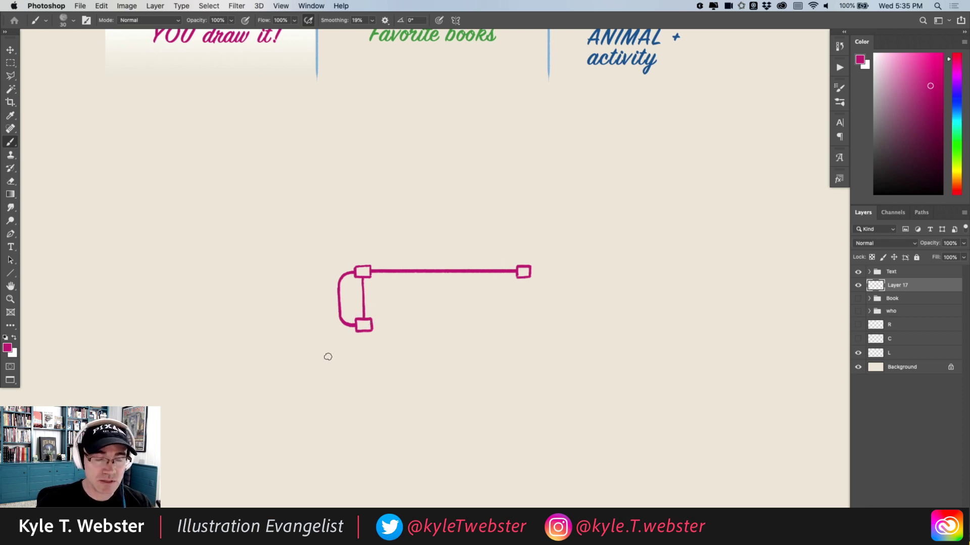
left_click_drag(372, 324, 419, 326)
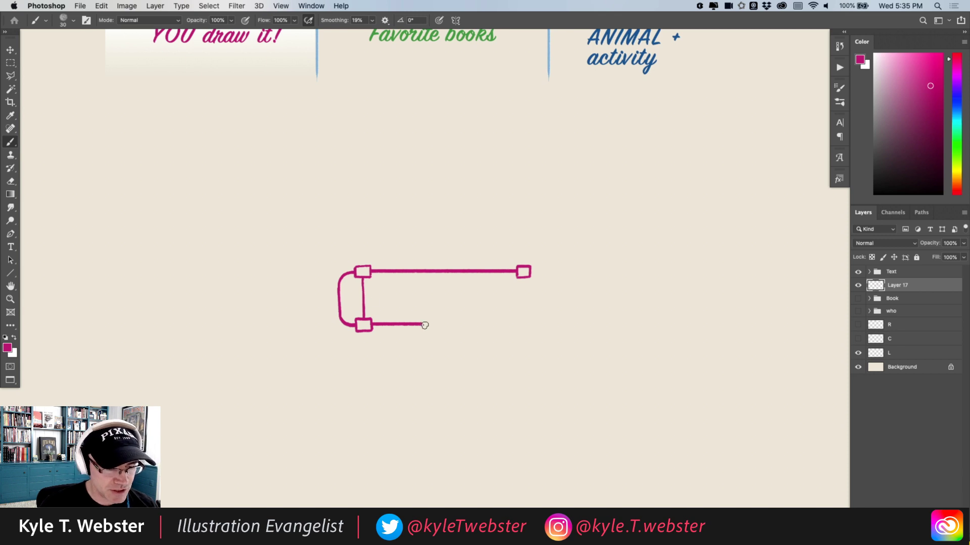
scroll(424, 324, "up", 1)
scroll(424, 303, "down", 1)
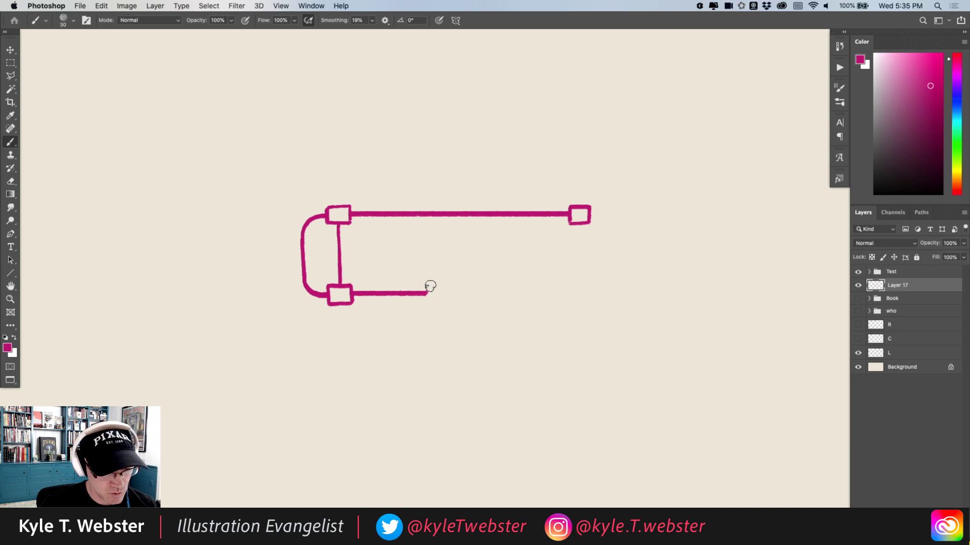
mouse_move(428, 286)
left_mouse_down()
mouse_move(422, 303)
mouse_move(448, 303)
left_mouse_up()
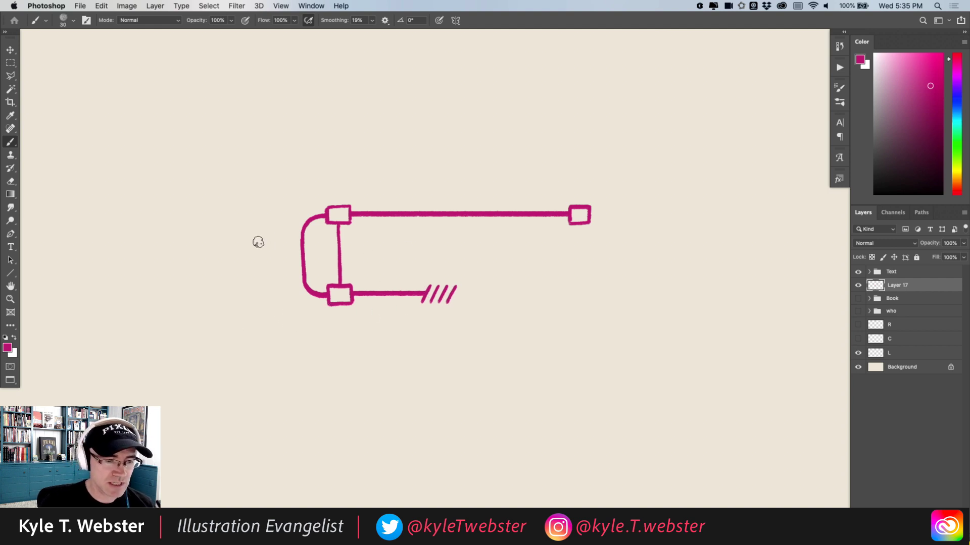
Complete the frame's outline with a rounded right side, a lower-right box and a line from that box to the hatch marks
left_click_drag(300, 271, 228, 273)
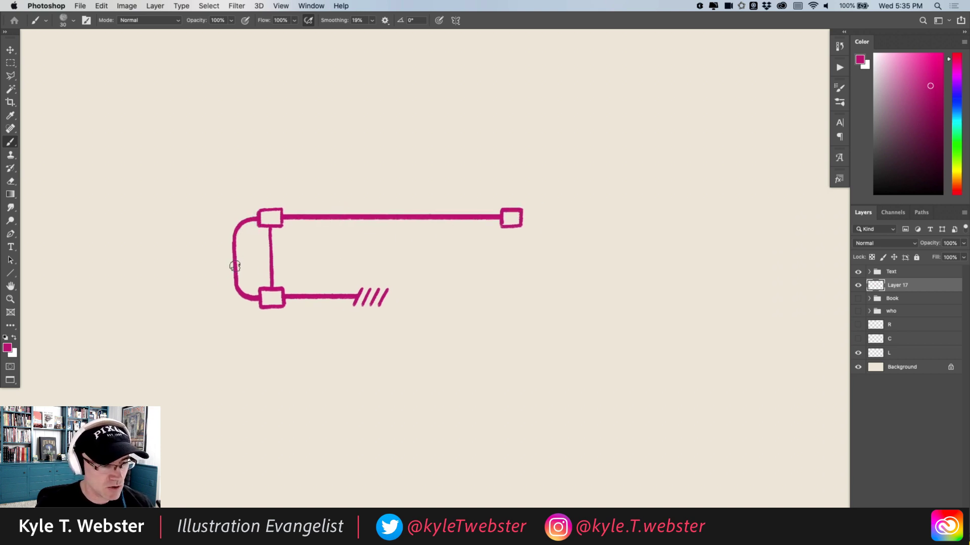
mouse_move(521, 216)
left_mouse_down()
mouse_move(539, 219)
mouse_move(545, 235)
mouse_move(542, 293)
mouse_move(524, 298)
left_mouse_up()
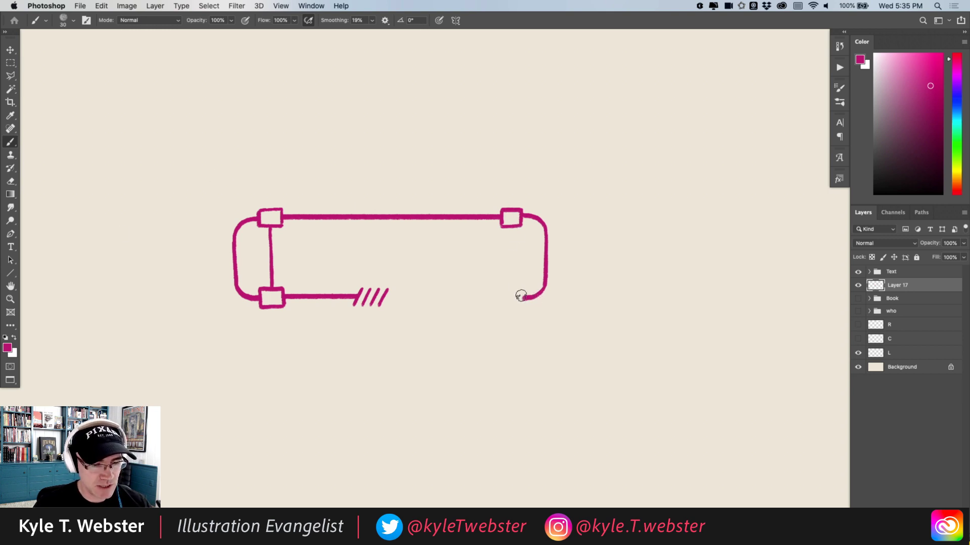
mouse_move(521, 289)
left_mouse_down()
mouse_move(521, 304)
mouse_move(502, 288)
mouse_move(500, 305)
left_mouse_up()
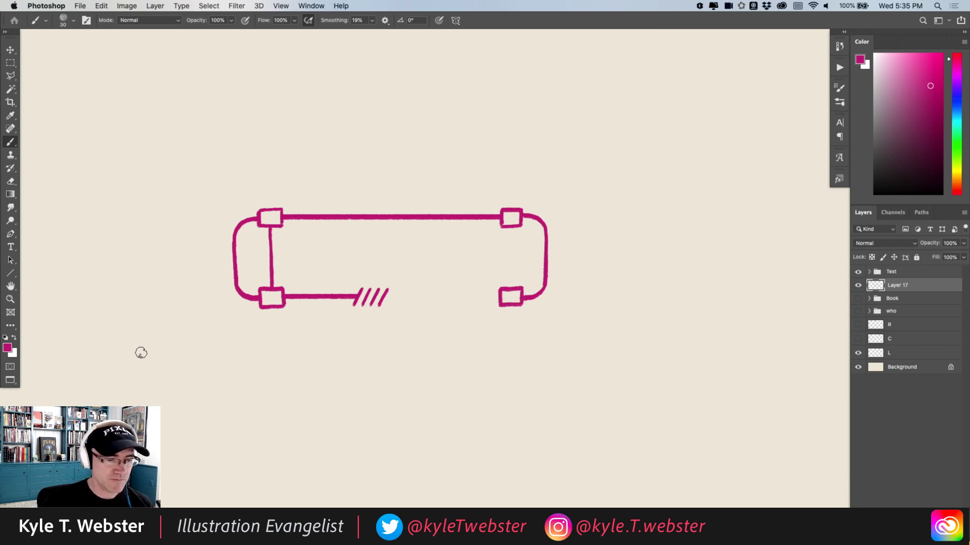
left_click_drag(497, 297, 385, 297)
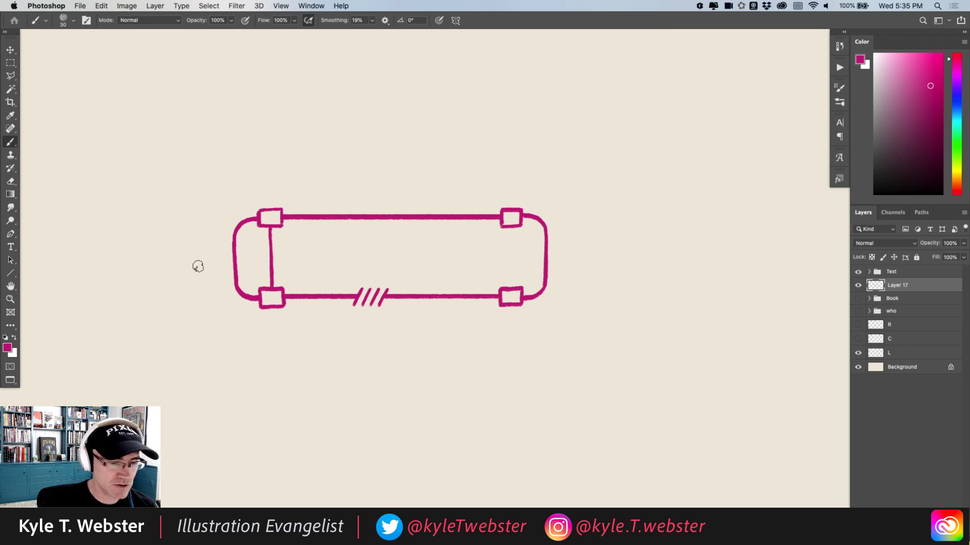
Join the two right boxes with a vertical line, and draw a small oval centred on each vertical connector
left_click_drag(512, 227, 509, 285)
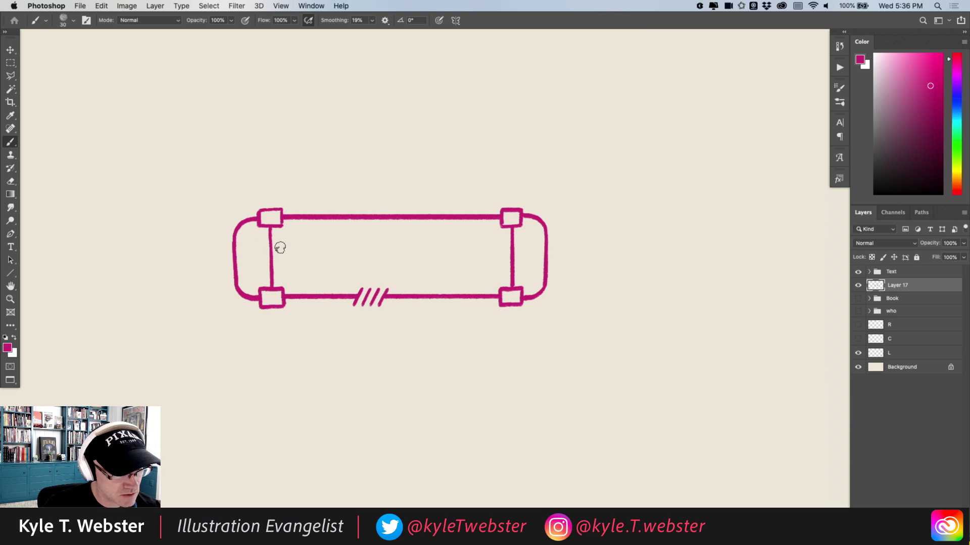
mouse_move(275, 244)
left_mouse_down()
mouse_move(262, 253)
mouse_move(280, 264)
mouse_move(276, 245)
left_mouse_up()
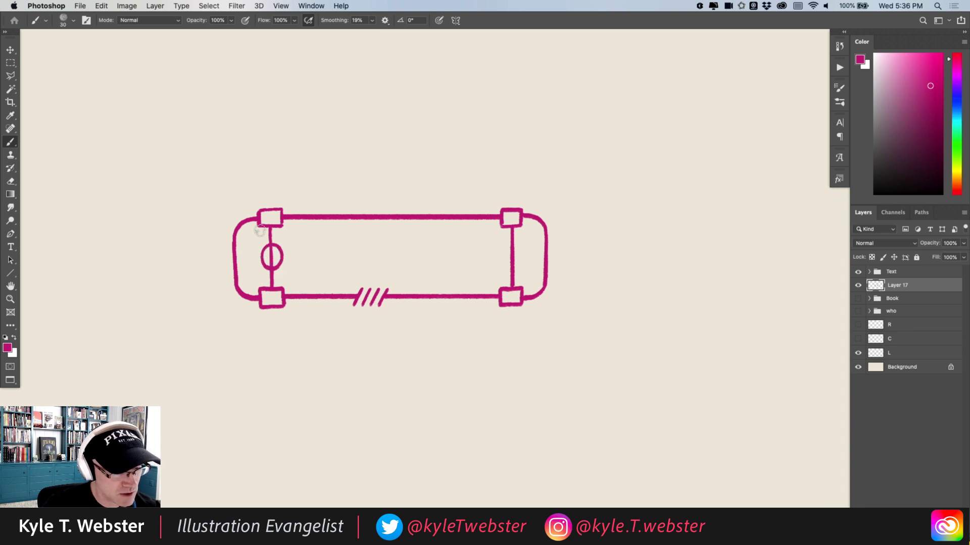
mouse_move(520, 248)
left_mouse_down()
mouse_move(503, 248)
mouse_move(509, 270)
mouse_move(521, 246)
left_mouse_up()
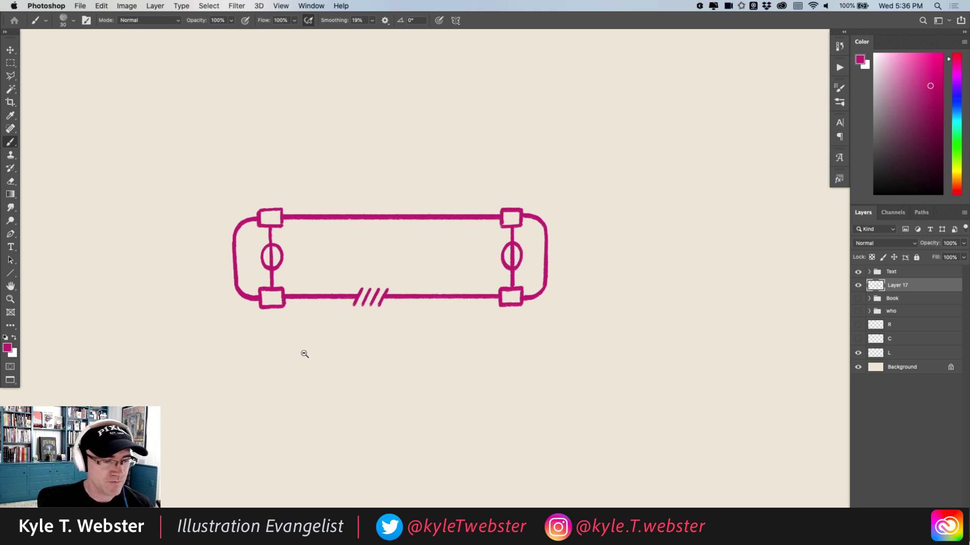
Draw a tall curved flap rising from the frame's upper-right corner, with a second inner curve along its left edge
scroll(303, 353, "down", 3)
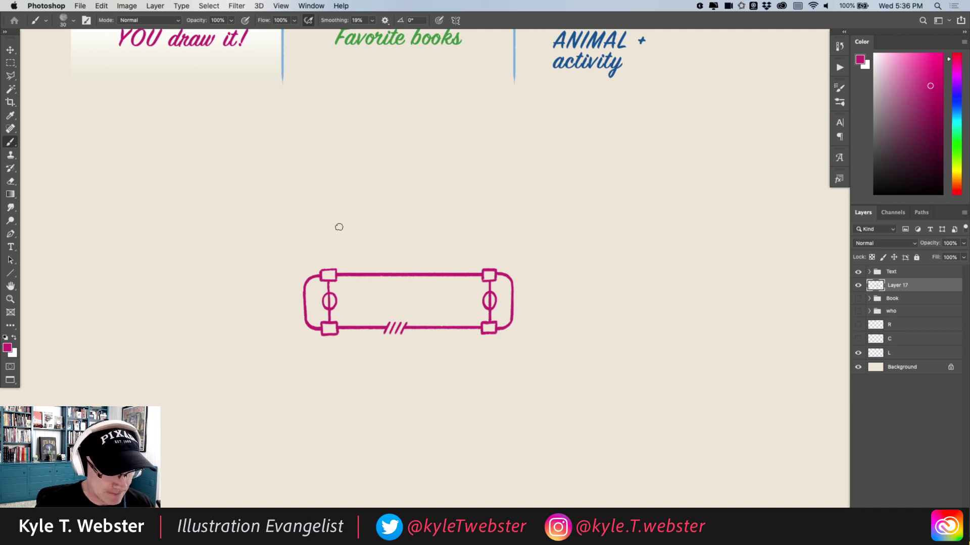
left_click(360, 305, "super")
left_click_drag(323, 299, 317, 335)
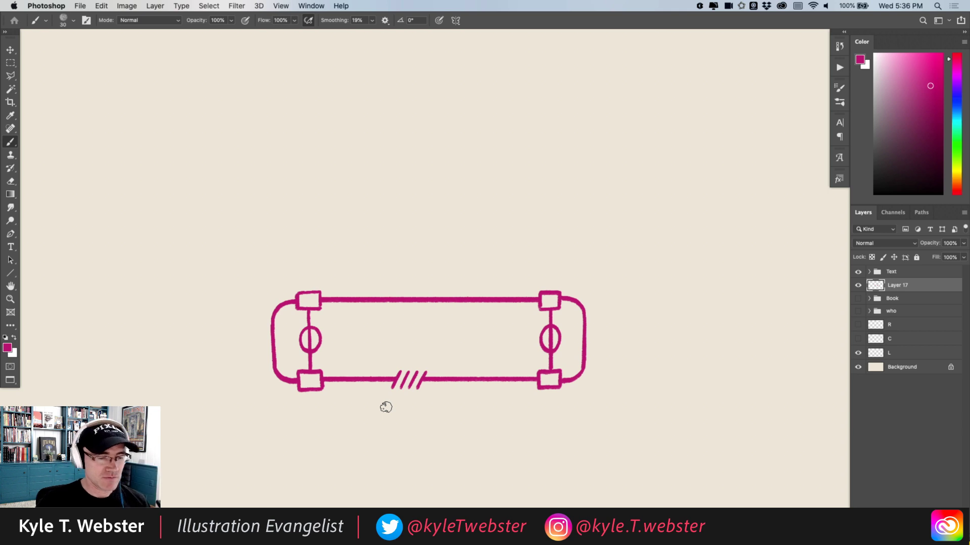
scroll(333, 281, "up", 2)
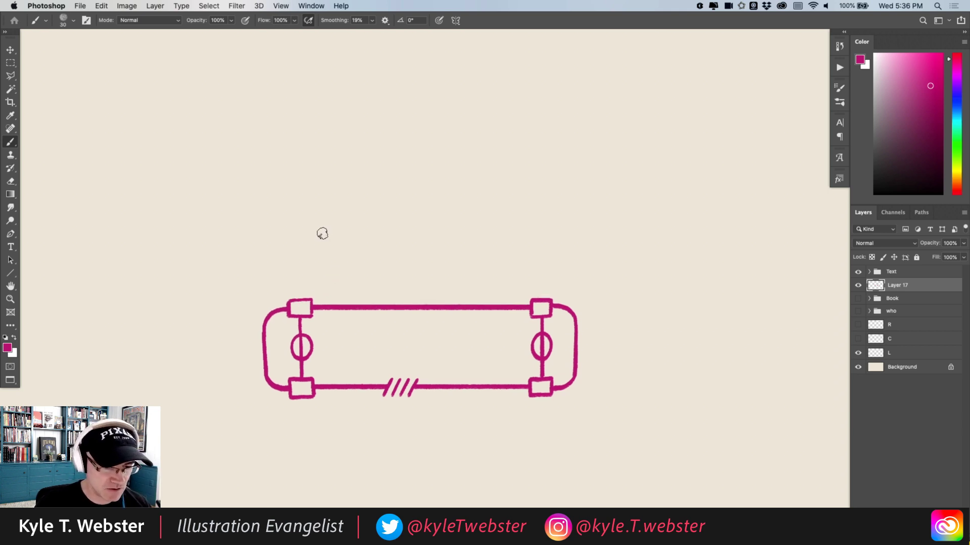
scroll(328, 285, "down", 2)
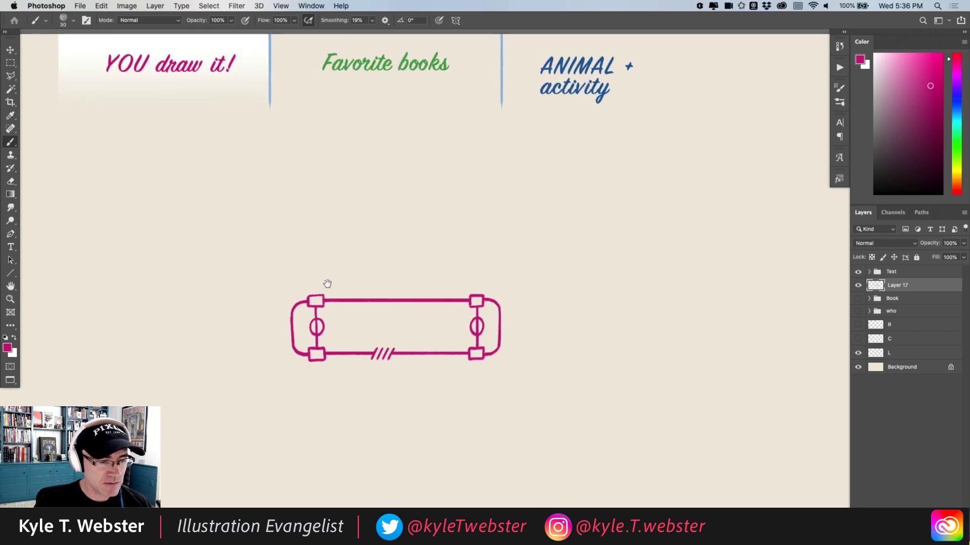
left_click_drag(318, 283, 355, 273)
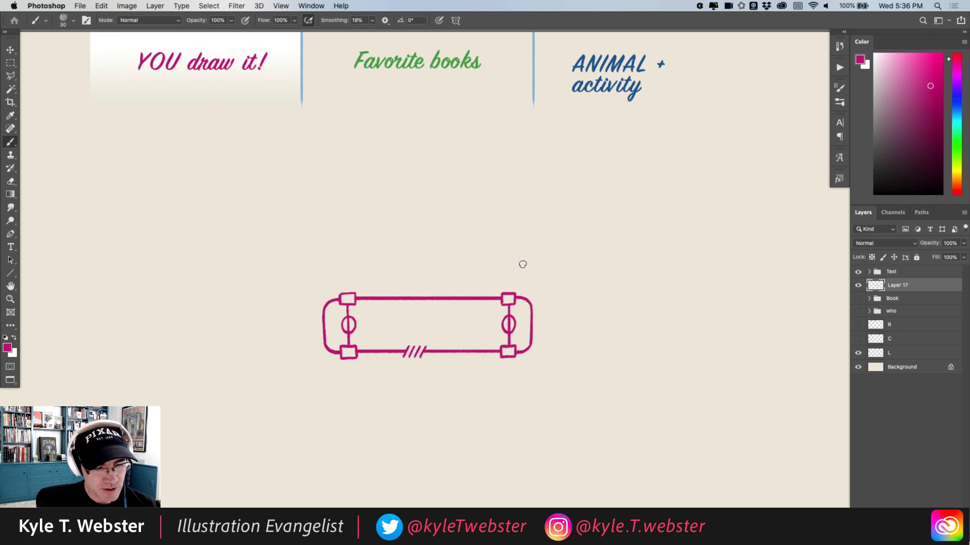
mouse_move(536, 292)
left_mouse_down()
mouse_move(539, 263)
mouse_move(525, 260)
mouse_move(508, 286)
left_mouse_up()
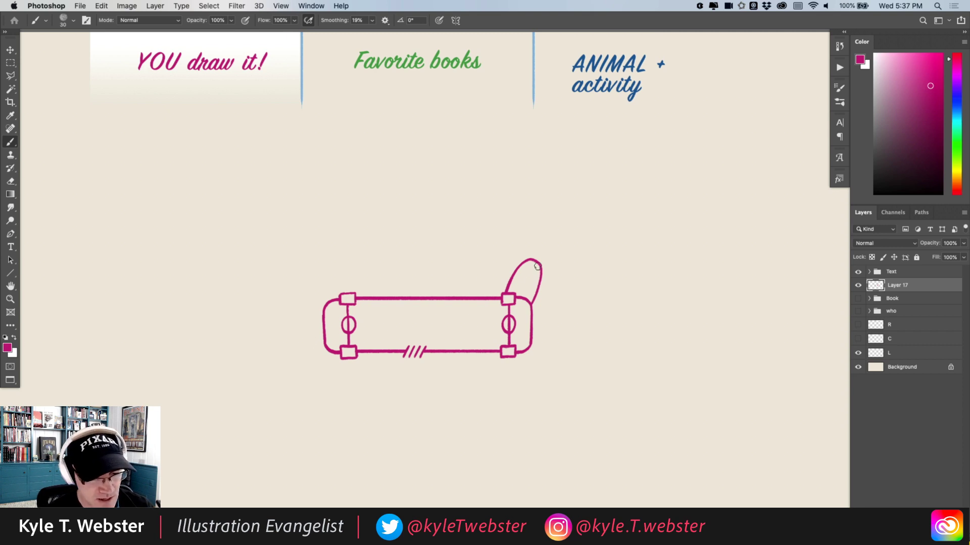
scroll(512, 281, "up", 3)
mouse_move(553, 250)
left_mouse_down()
mouse_move(539, 253)
mouse_move(508, 304)
left_mouse_up()
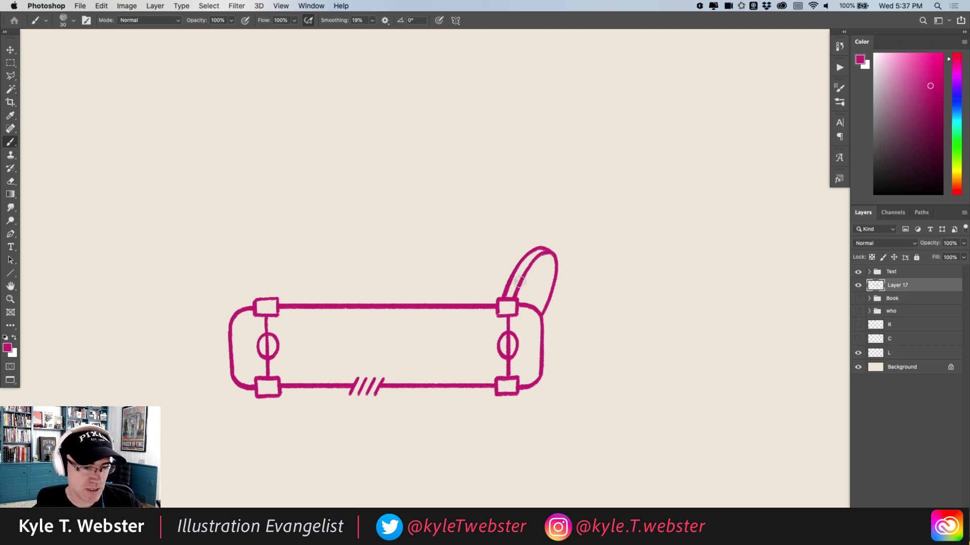
left_click_drag(366, 302, 436, 325)
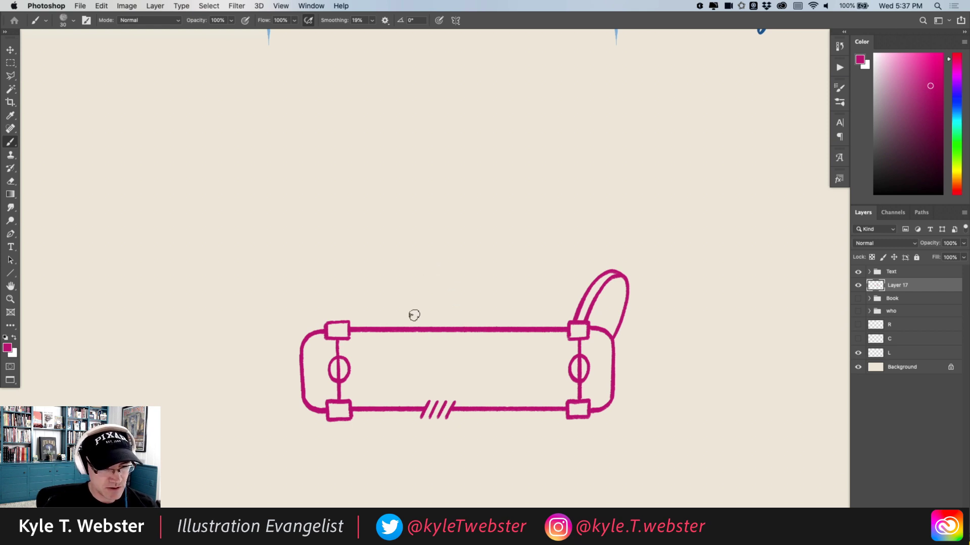
Draw two nested arches on the frame's upper edge, and a wide knee curve with a Y-shaped crease between them and the right flap
mouse_move(460, 329)
left_mouse_down()
mouse_move(463, 281)
mouse_move(449, 268)
mouse_move(434, 276)
mouse_move(416, 328)
left_mouse_up()
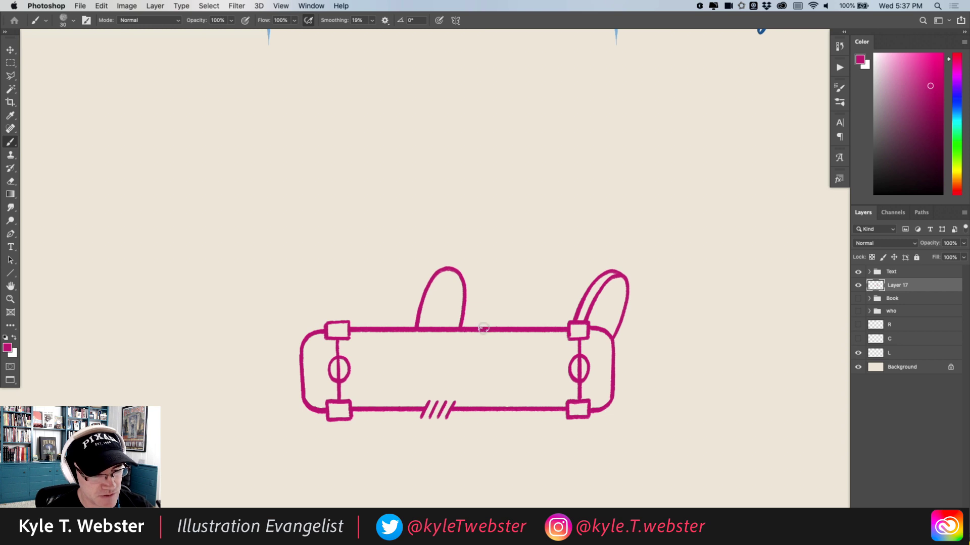
mouse_move(482, 329)
left_mouse_down()
mouse_move(481, 250)
mouse_move(448, 234)
mouse_move(421, 270)
mouse_move(409, 331)
left_mouse_up()
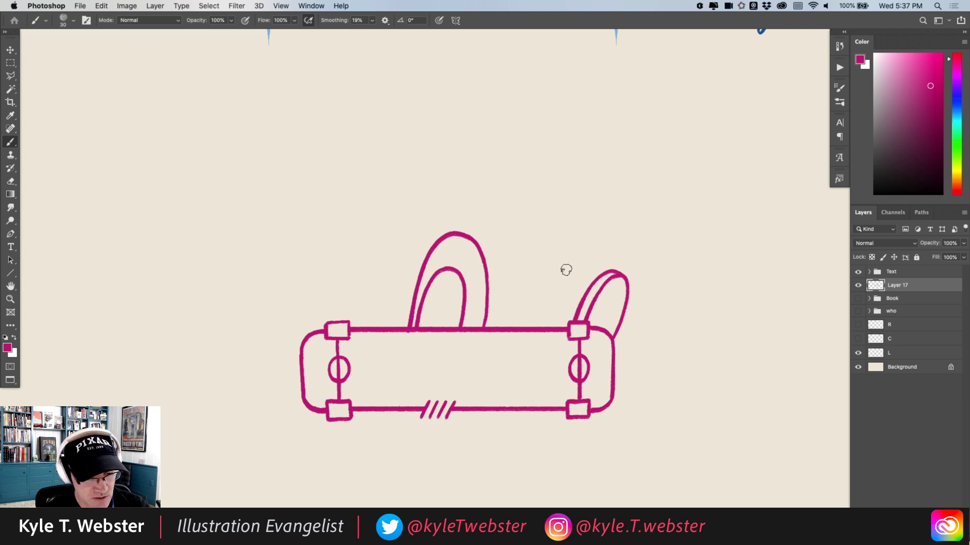
mouse_move(488, 285)
left_mouse_down()
mouse_move(525, 238)
mouse_move(555, 226)
mouse_move(590, 289)
left_mouse_up()
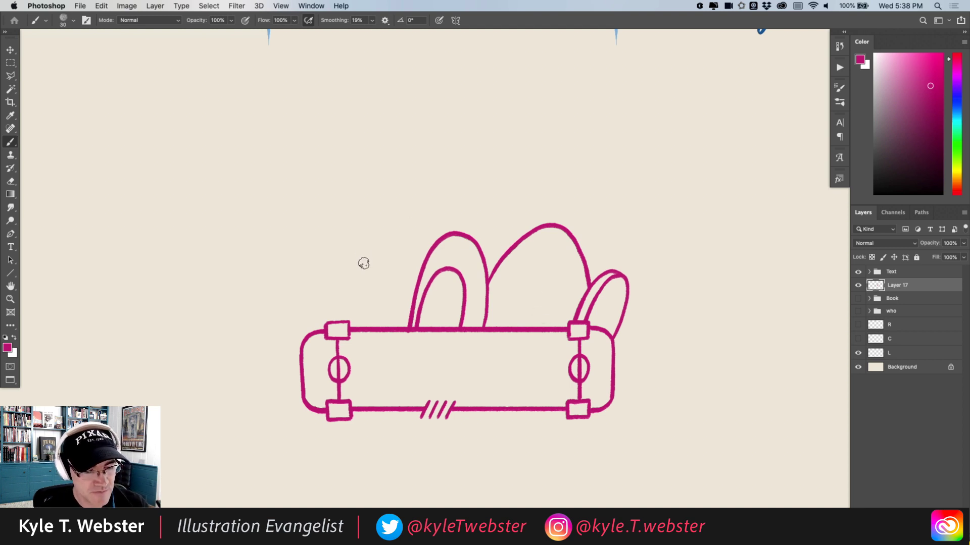
left_click_drag(538, 328, 533, 287)
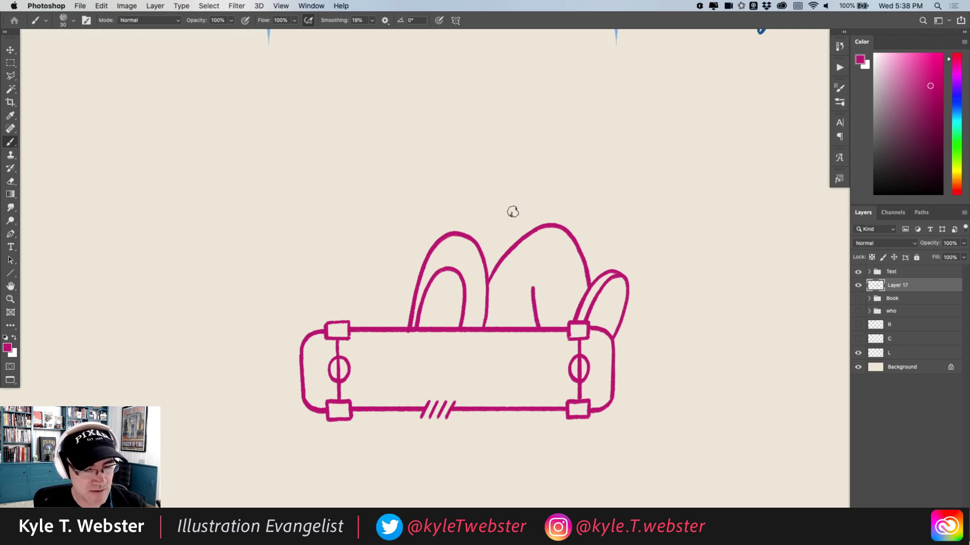
left_click_drag(528, 297, 532, 289)
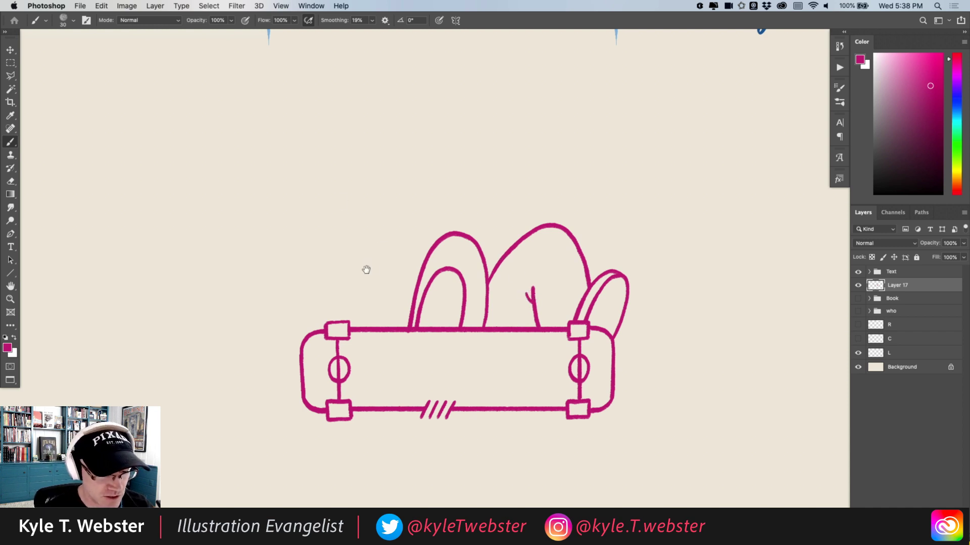
Fill the inner arch and the right flap with crossed strokes as tread patterns on the two shoe soles
left_click_drag(364, 268, 391, 277)
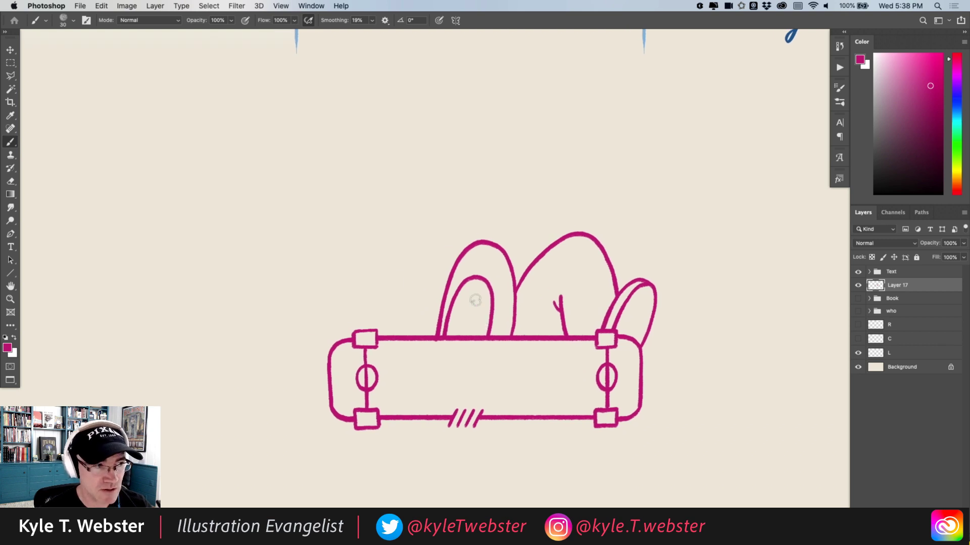
left_click_drag(363, 262, 349, 230)
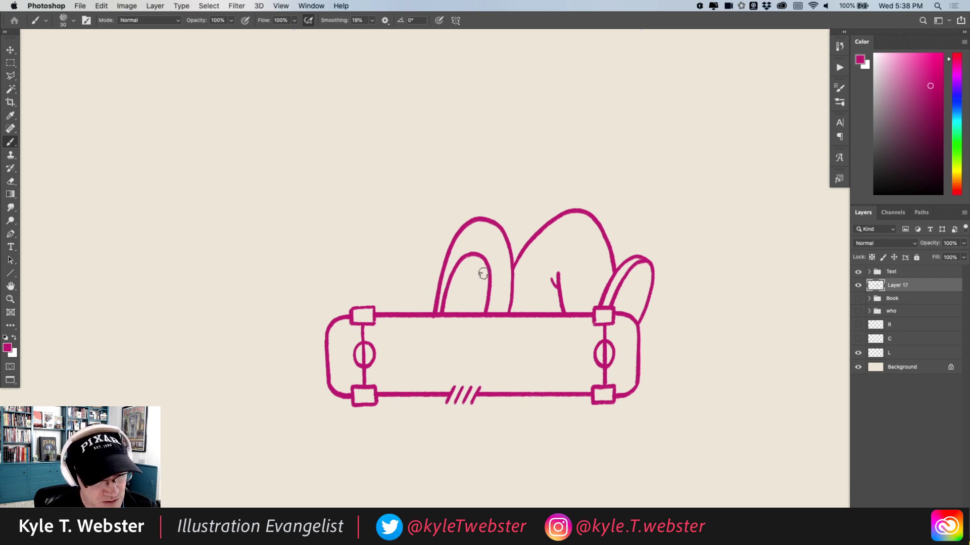
mouse_move(482, 277)
left_mouse_down()
mouse_move(456, 288)
mouse_move(455, 305)
left_mouse_up()
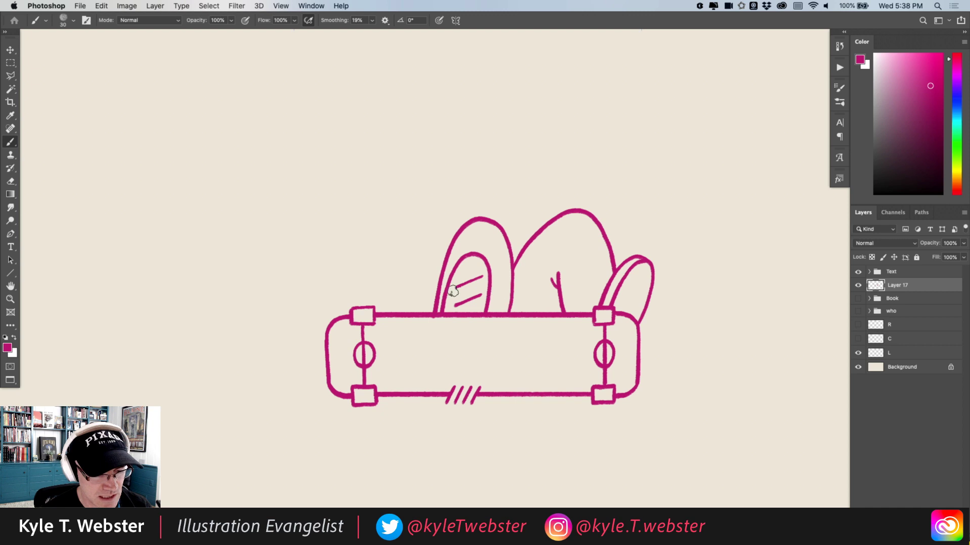
mouse_move(457, 271)
left_mouse_down()
mouse_move(480, 290)
mouse_move(458, 289)
mouse_move(482, 306)
left_mouse_up()
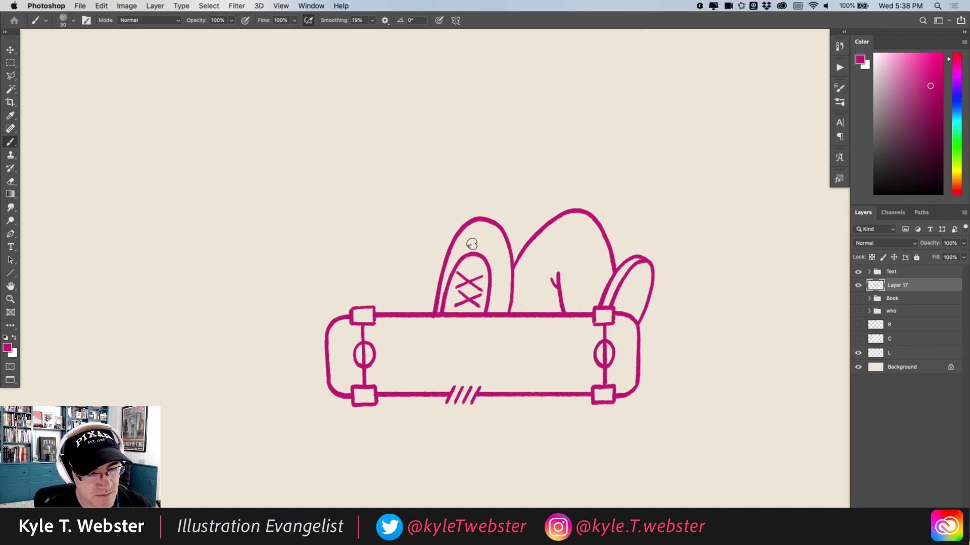
mouse_move(481, 264)
left_mouse_down()
mouse_move(469, 270)
mouse_move(477, 268)
left_mouse_up()
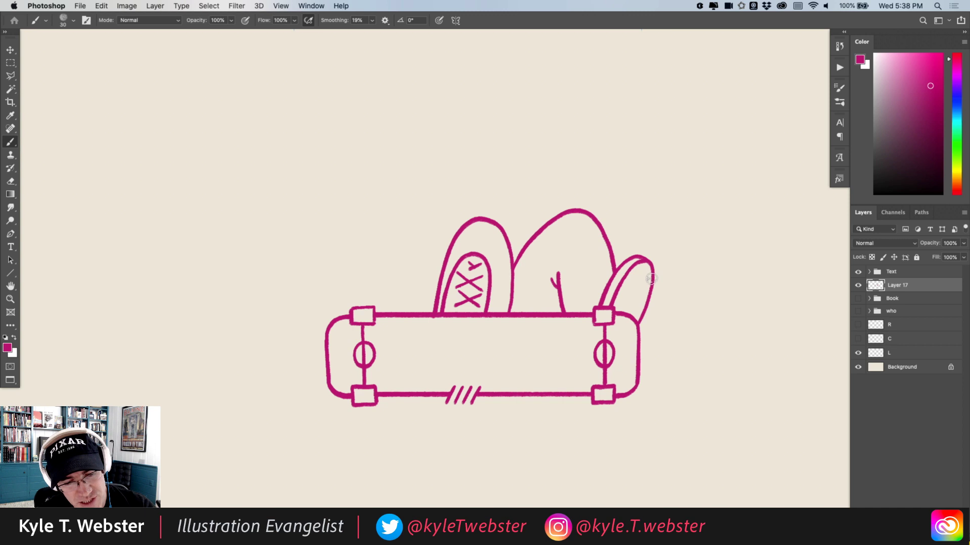
mouse_move(652, 276)
left_mouse_down()
mouse_move(633, 285)
mouse_move(636, 309)
mouse_move(626, 288)
mouse_move(651, 277)
left_mouse_up()
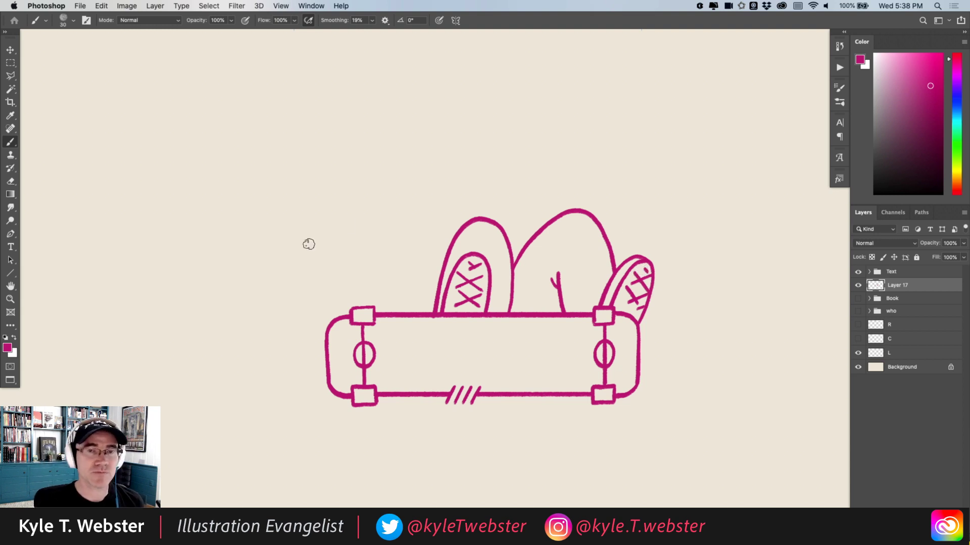
Draw a long slanted arm line rising rightward from the tall arch, with a short sleeve edge and a shoulder line sloping down to the left
left_click_drag(408, 232, 419, 230)
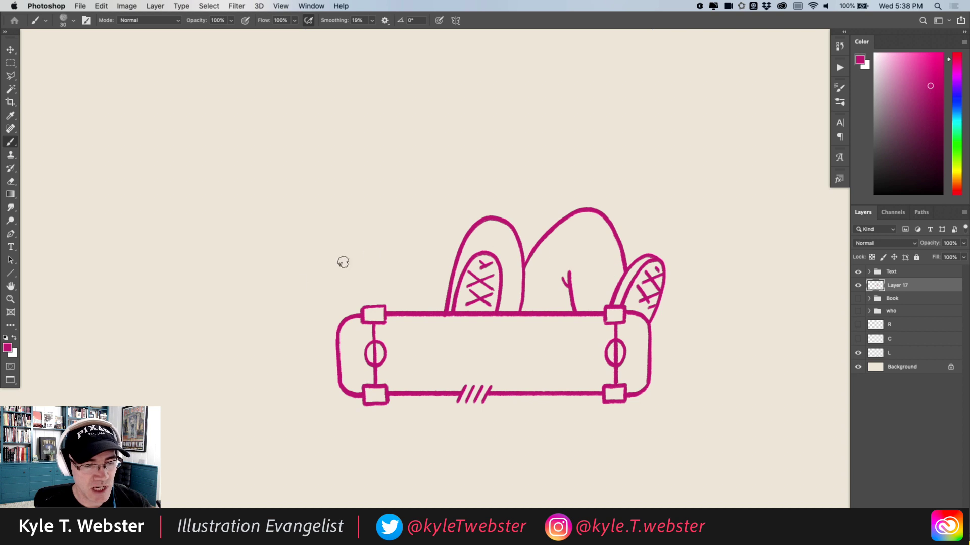
mouse_move(353, 262)
left_mouse_down()
mouse_move(364, 247)
mouse_move(325, 278)
mouse_move(388, 262)
left_mouse_up()
scroll(331, 322, "down", 2)
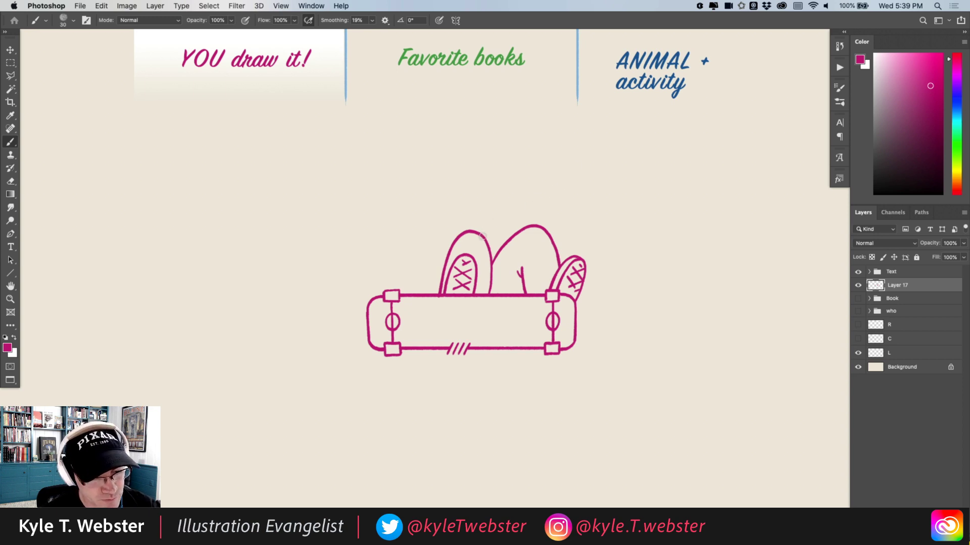
left_click_drag(518, 216, 560, 192)
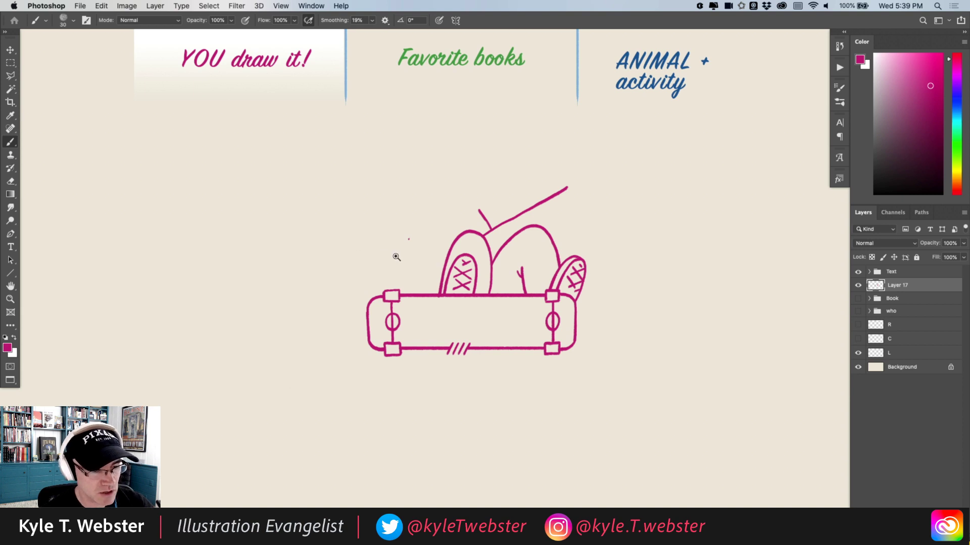
scroll(396, 255, "up", 2)
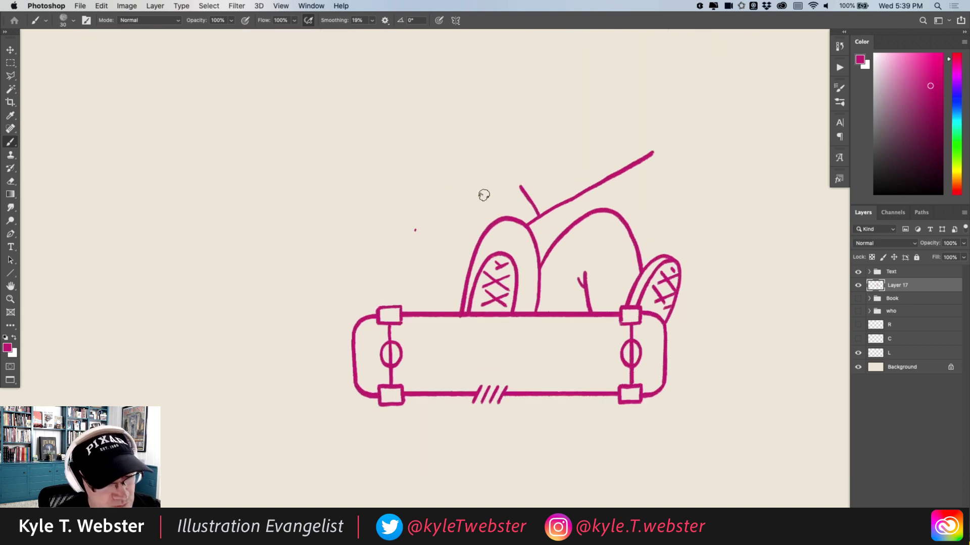
left_click_drag(520, 186, 414, 228)
Draw the lowered arm from the left shoulder point down to the frame, with a parallel inner line and a curved sleeve cuff
scroll(330, 301, "down", 2)
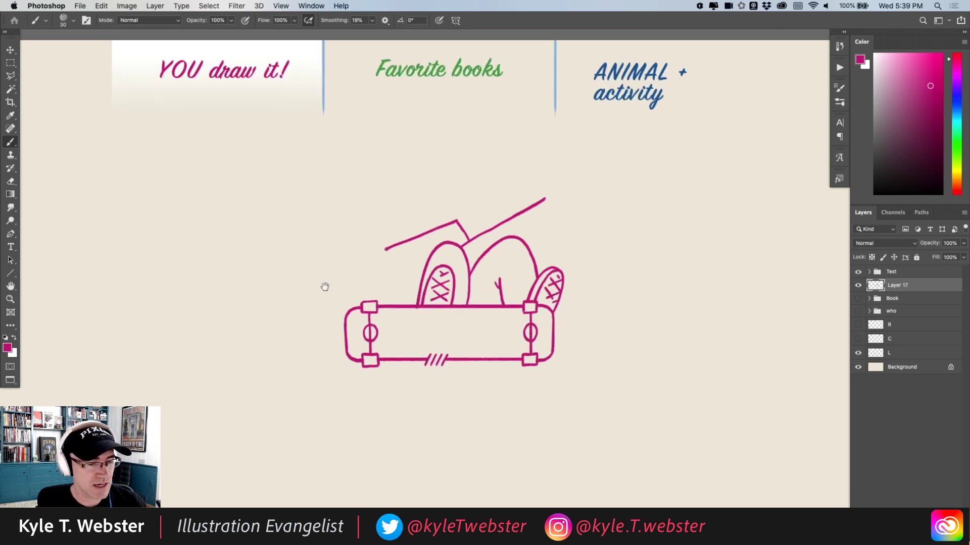
left_click_drag(325, 286, 341, 266)
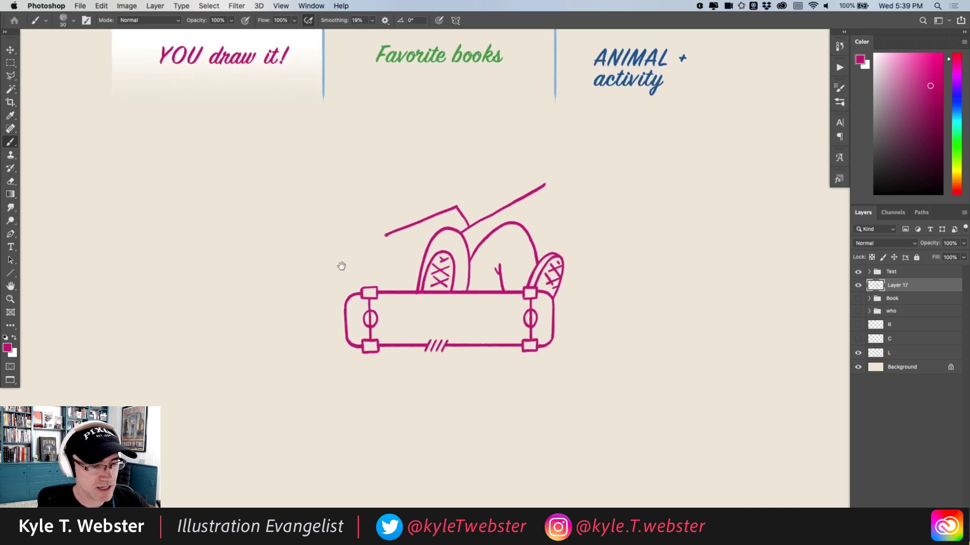
left_click(389, 243)
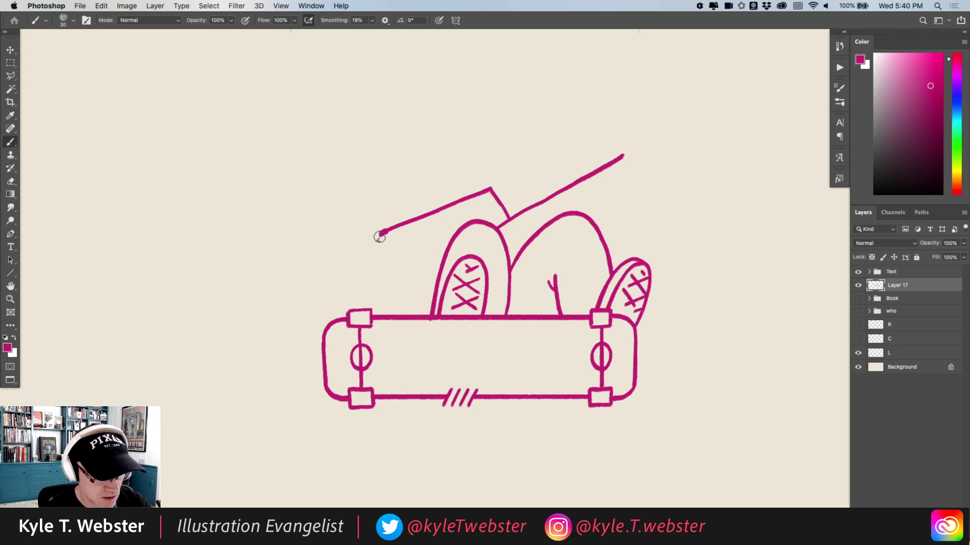
left_click_drag(381, 233, 401, 314)
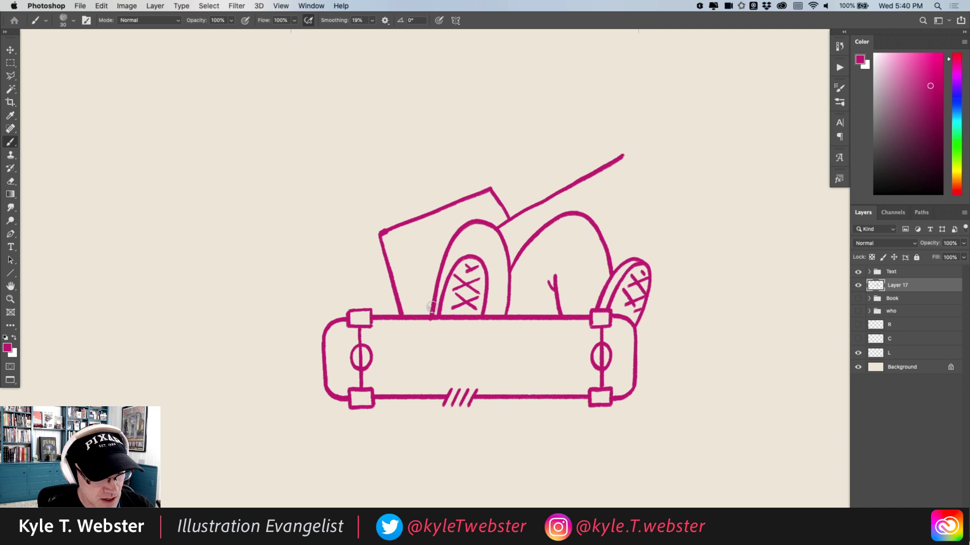
mouse_move(432, 313)
left_mouse_down()
mouse_move(414, 255)
mouse_move(415, 272)
mouse_move(396, 291)
left_mouse_up()
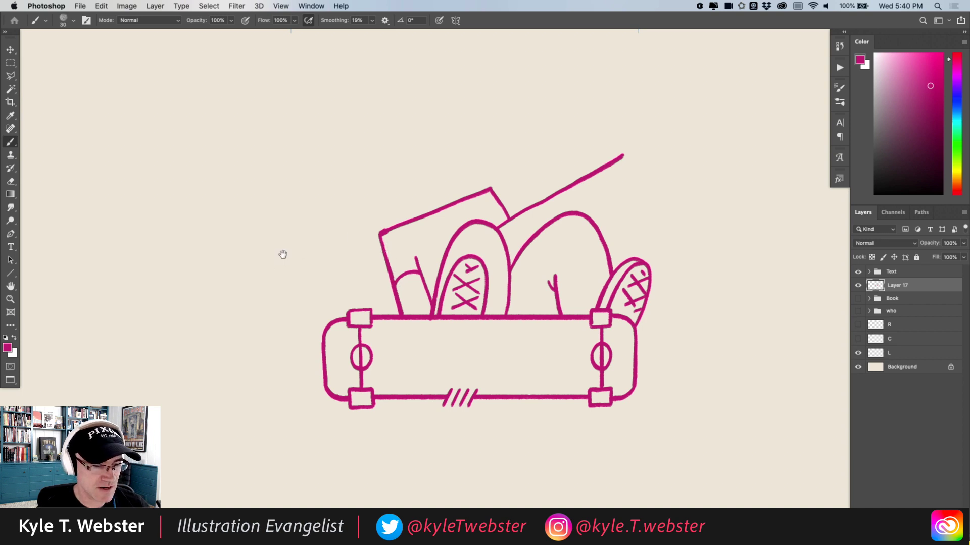
Draw the raised forearm's upper edge from the sleeve's upper corner, tapering toward the end of the lower arm line
left_click_drag(281, 253, 233, 352)
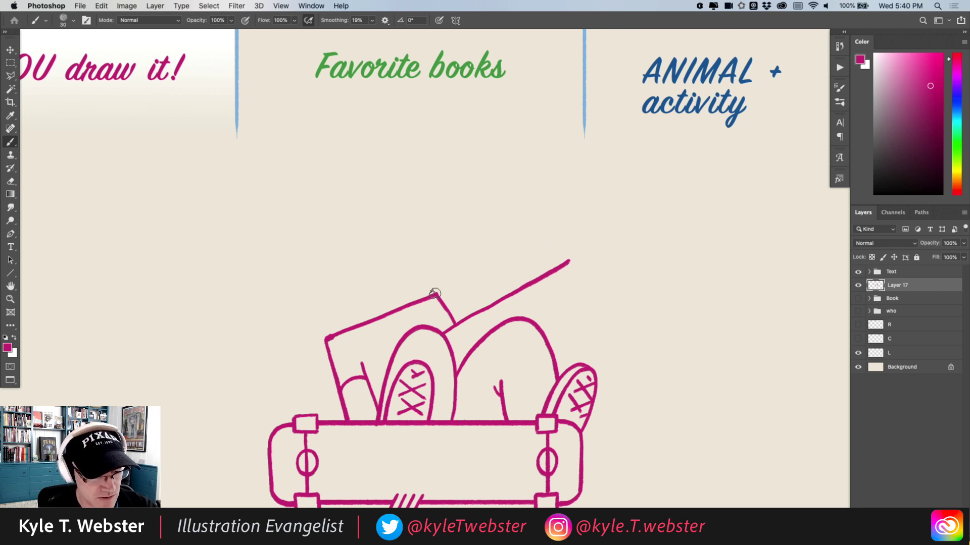
left_click_drag(435, 295, 560, 243)
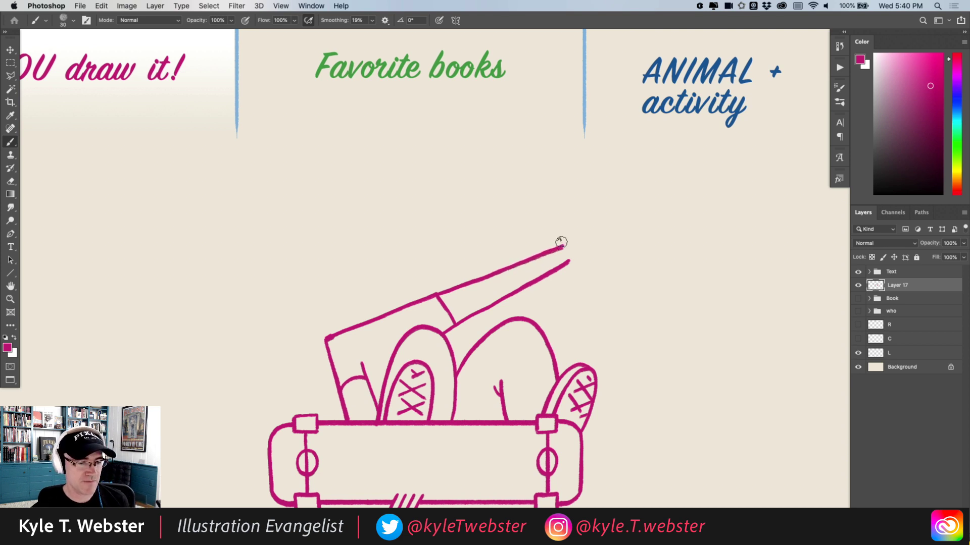
left_click_drag(364, 266, 355, 212)
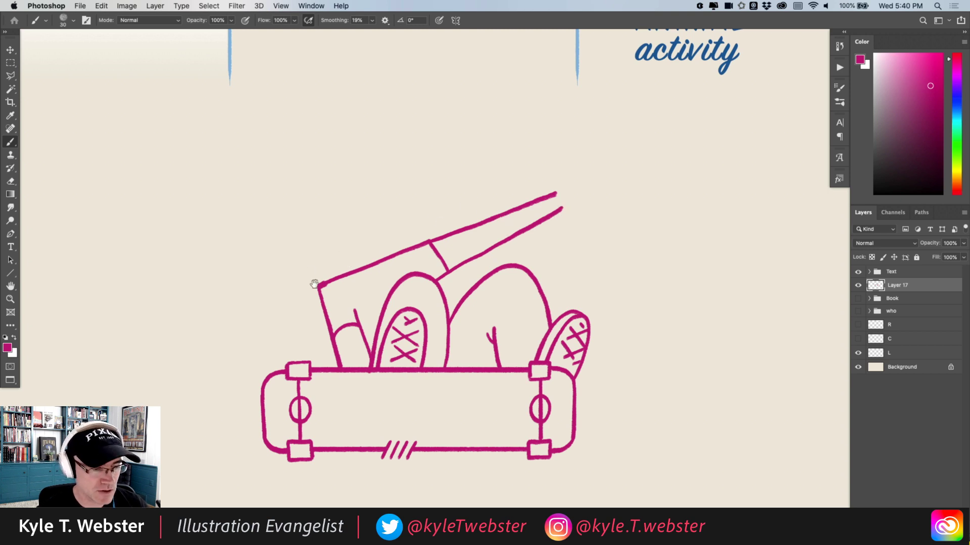
Draw an open hand at the end of the raised arm, with a curved thumb and separate finger strokes
scroll(309, 319, "down", 2)
scroll(309, 319, "left", 2)
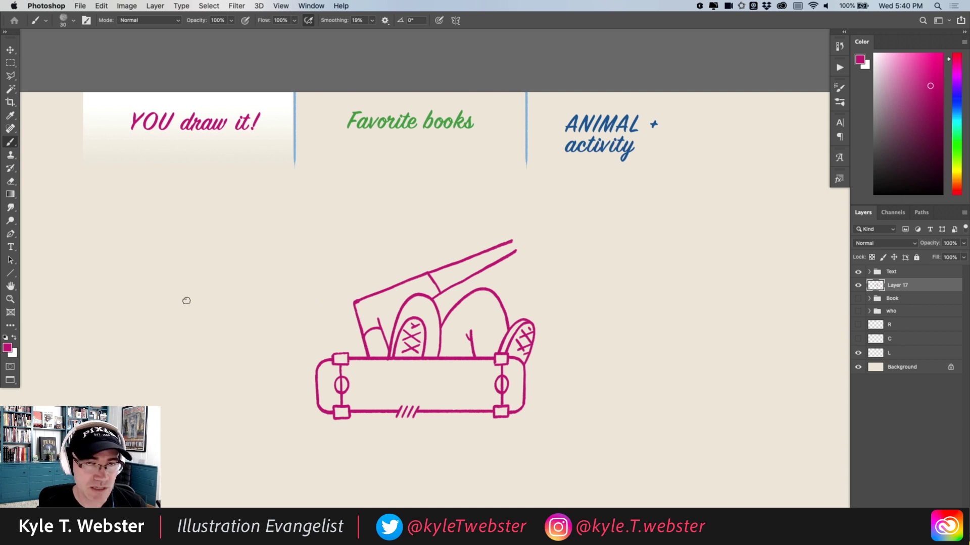
left_click_drag(490, 240, 487, 264)
scroll(530, 249, "up", 2)
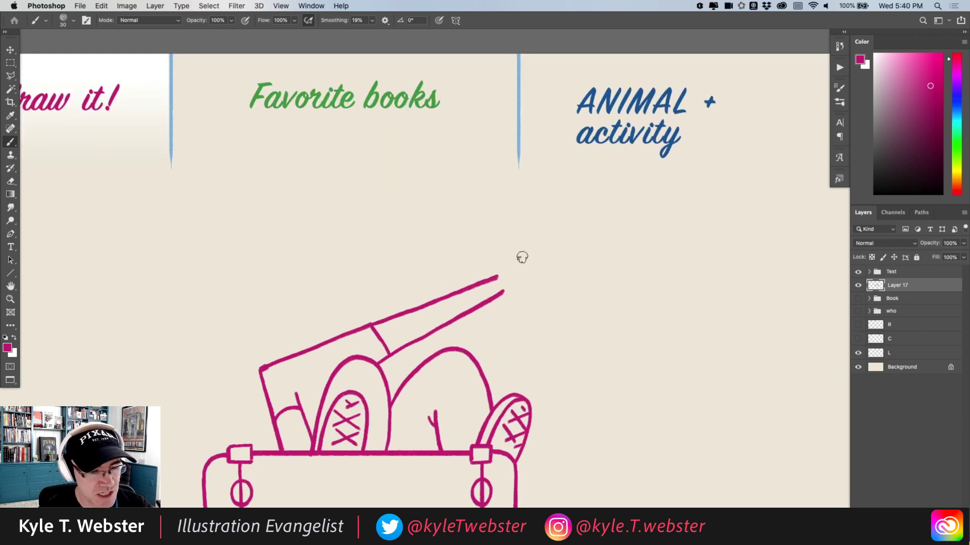
left_click_drag(495, 278, 505, 245)
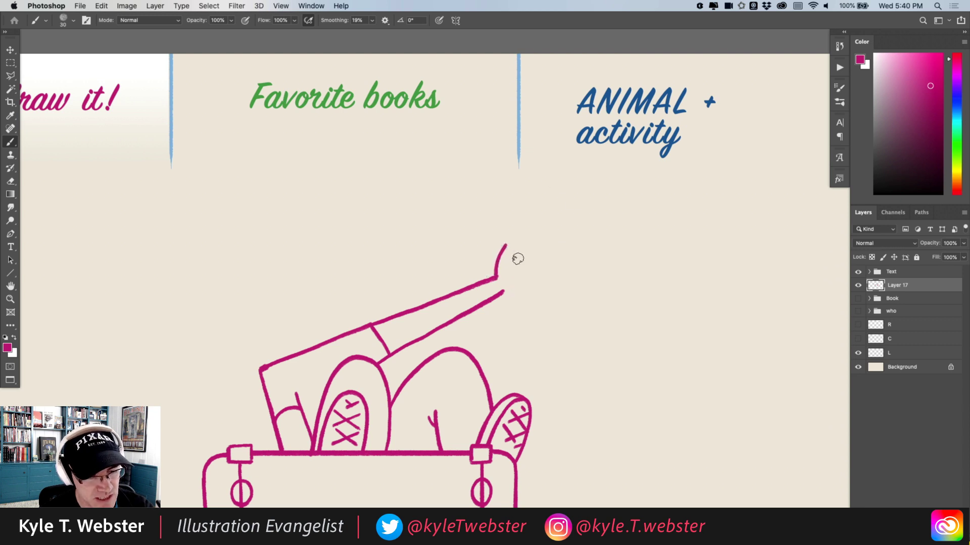
mouse_move(516, 259)
left_mouse_down()
mouse_move(538, 247)
mouse_move(528, 262)
mouse_move(546, 255)
mouse_move(528, 283)
mouse_move(549, 286)
left_mouse_up()
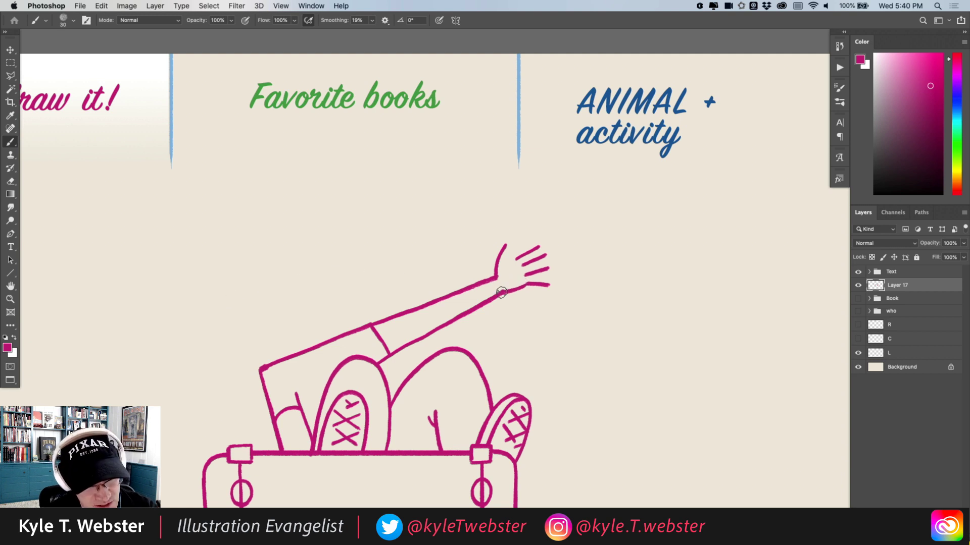
Draw the head above the shoulder line with a curved face, a small pointed peak, a rounded crown and an ear on the right
left_click(338, 359, "alt+super")
left_click(338, 359, "alt+super")
left_click_drag(262, 406, 357, 258)
left_click(399, 288, "super")
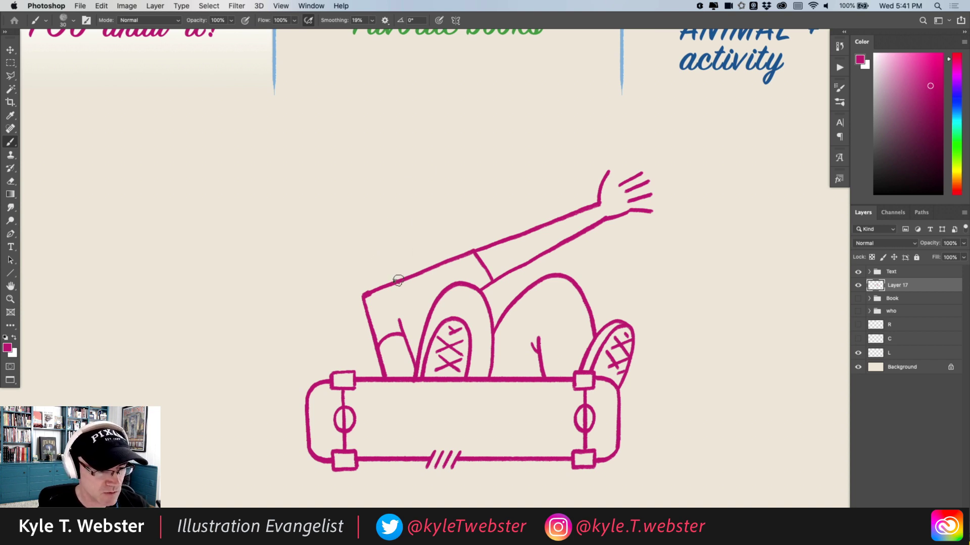
left_click_drag(398, 281, 374, 233)
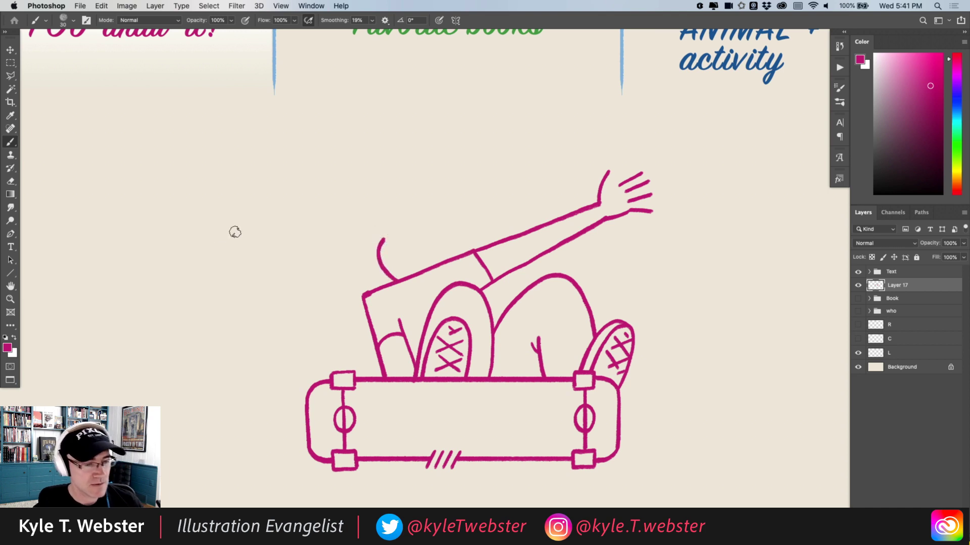
mouse_move(246, 300)
left_mouse_down()
mouse_move(229, 278)
mouse_move(229, 254)
left_mouse_up()
key("super+z")
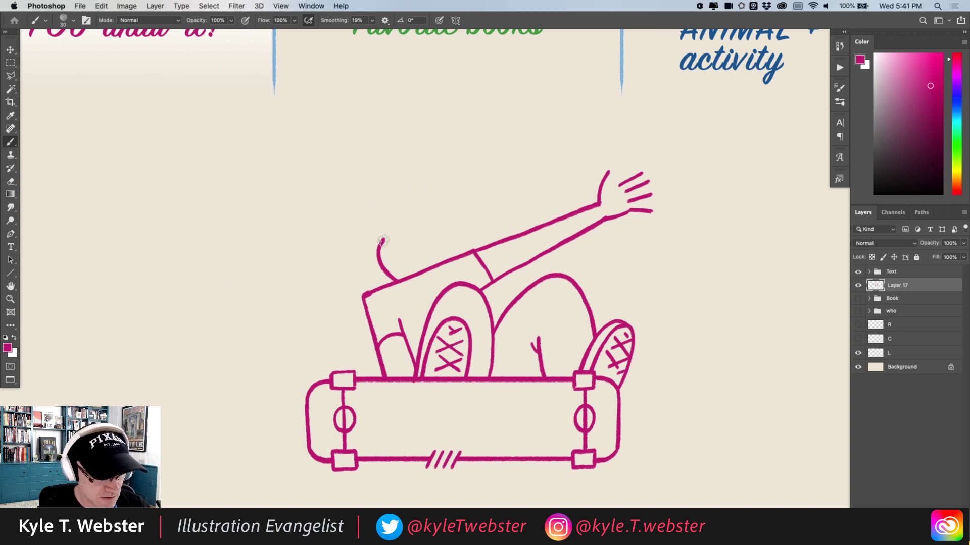
mouse_move(383, 241)
left_mouse_down()
mouse_move(381, 230)
mouse_move(394, 234)
left_mouse_up()
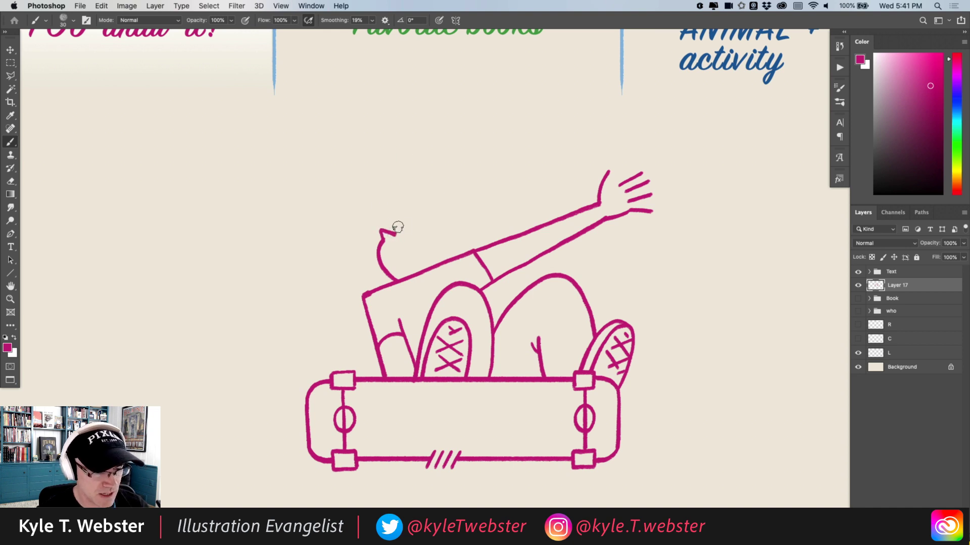
mouse_move(392, 232)
left_mouse_down()
mouse_move(410, 225)
mouse_move(435, 247)
left_mouse_up()
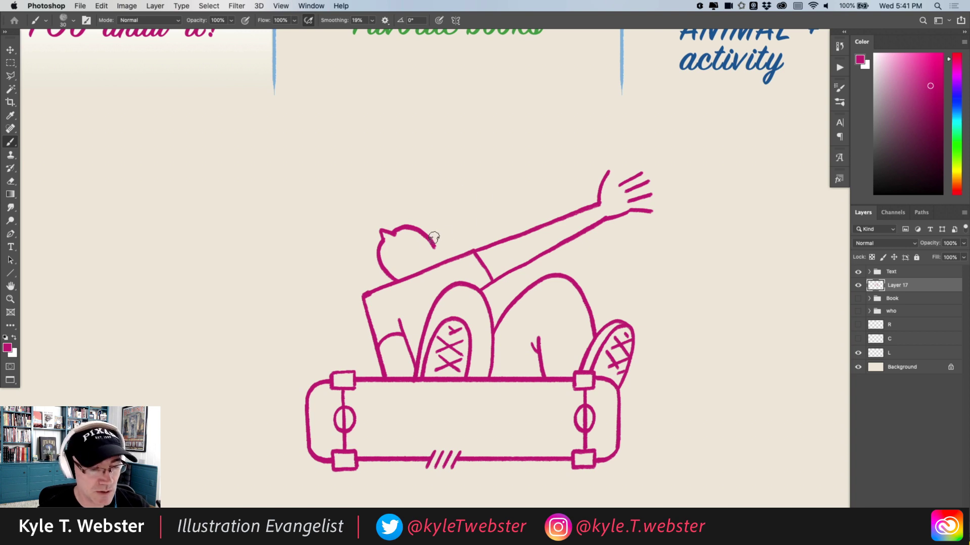
mouse_move(434, 247)
left_mouse_down()
mouse_move(447, 249)
mouse_move(438, 264)
left_mouse_up()
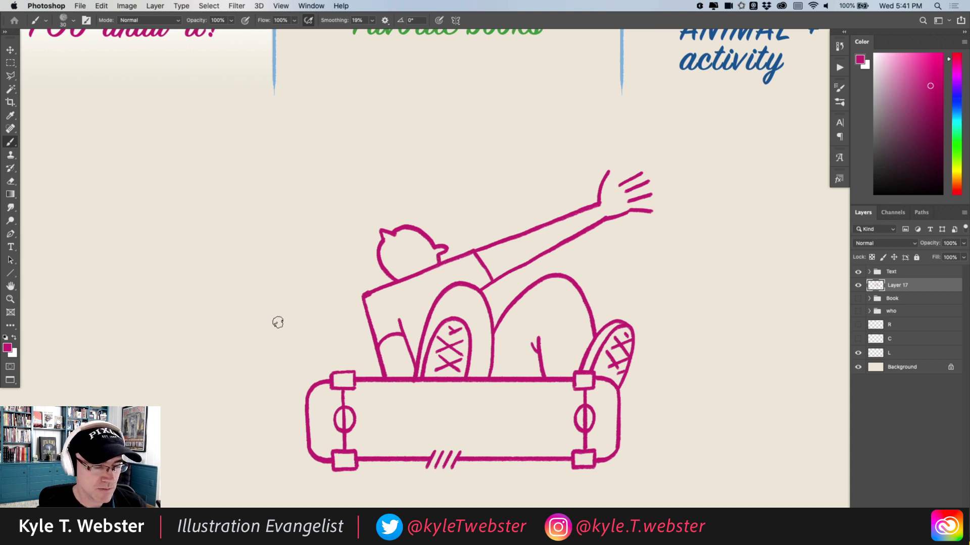
mouse_move(295, 238)
left_mouse_down()
mouse_move(289, 255)
mouse_move(283, 241)
left_mouse_up()
key("super+z")
key("super+z")
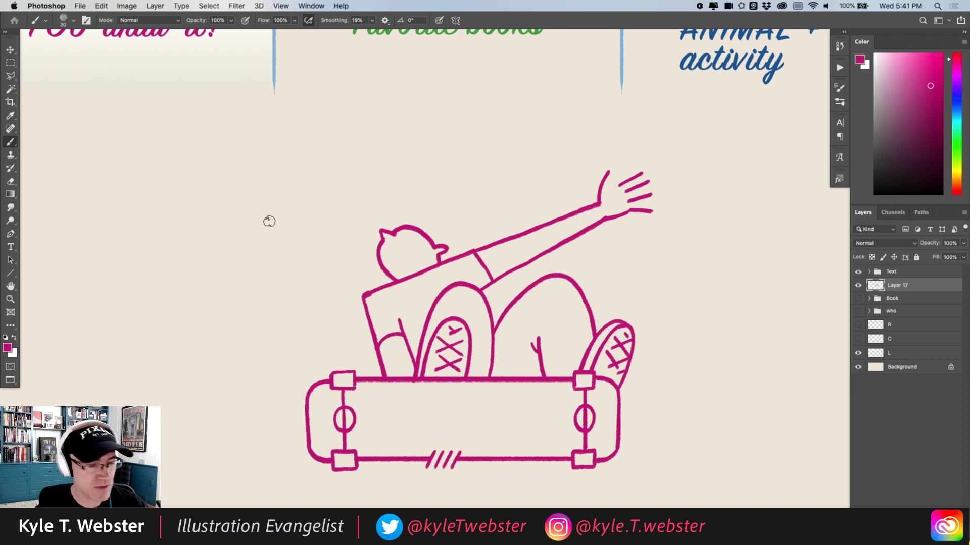
Add a short curved stroke between the lower left of the head and the shoulder line
left_click_drag(387, 275, 389, 282)
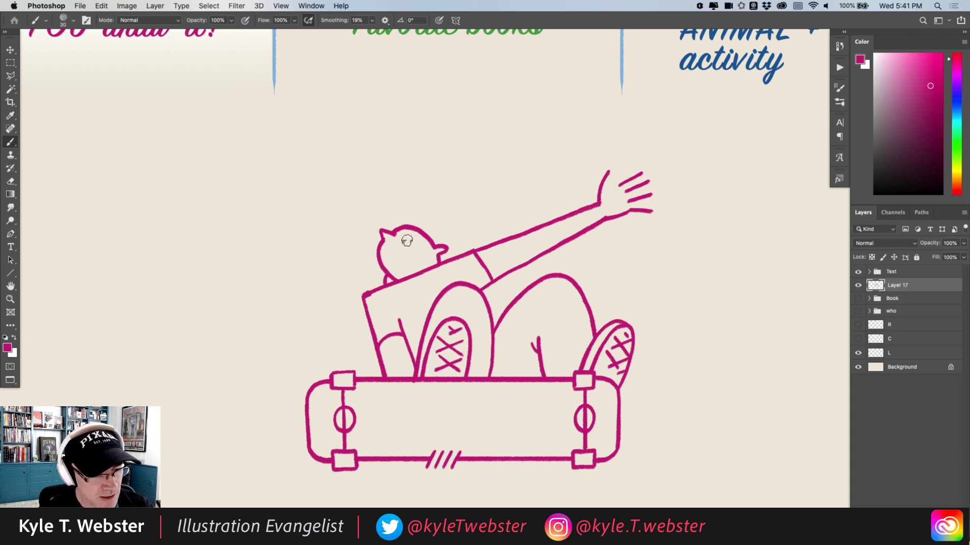
Draw a short slanted eye line on the face and three wavy hair strands streaming back from the head
left_click_drag(406, 238, 389, 251)
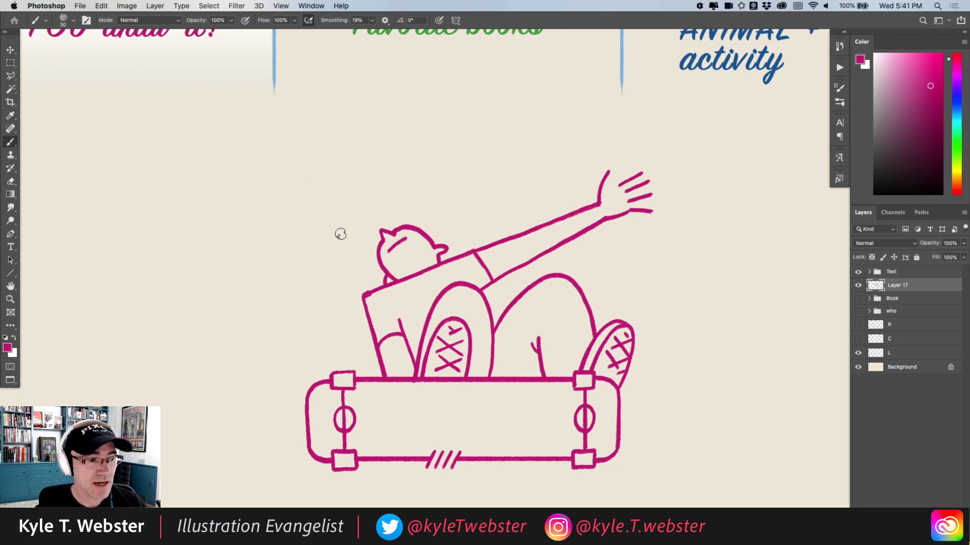
mouse_move(360, 262)
left_mouse_down()
mouse_move(324, 292)
mouse_move(380, 238)
left_mouse_up()
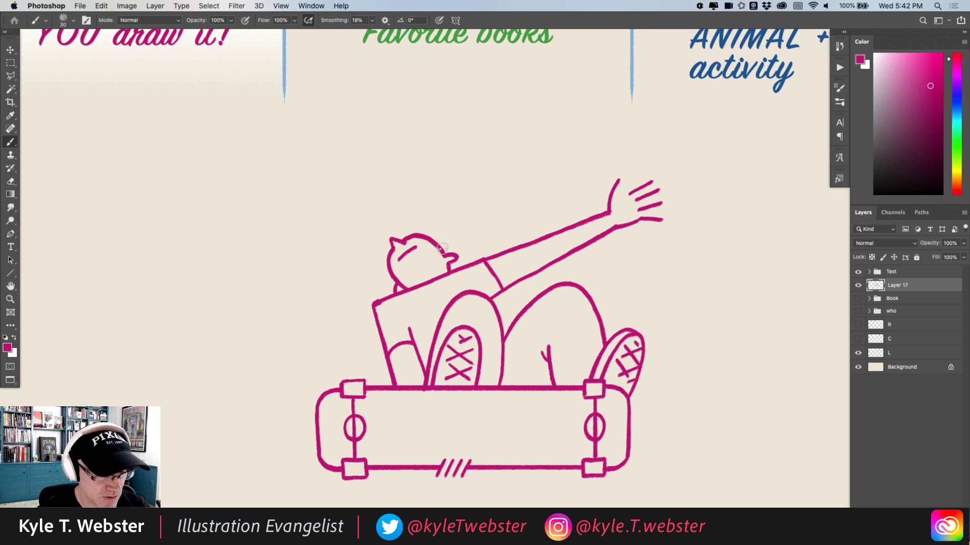
mouse_move(441, 247)
left_mouse_down()
mouse_move(403, 210)
mouse_move(375, 213)
mouse_move(388, 245)
left_mouse_up()
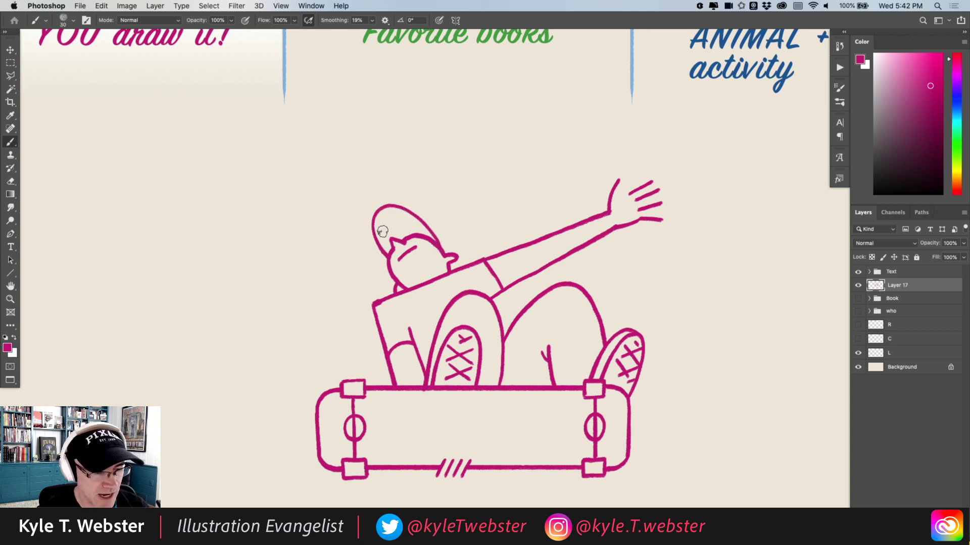
key("super+z")
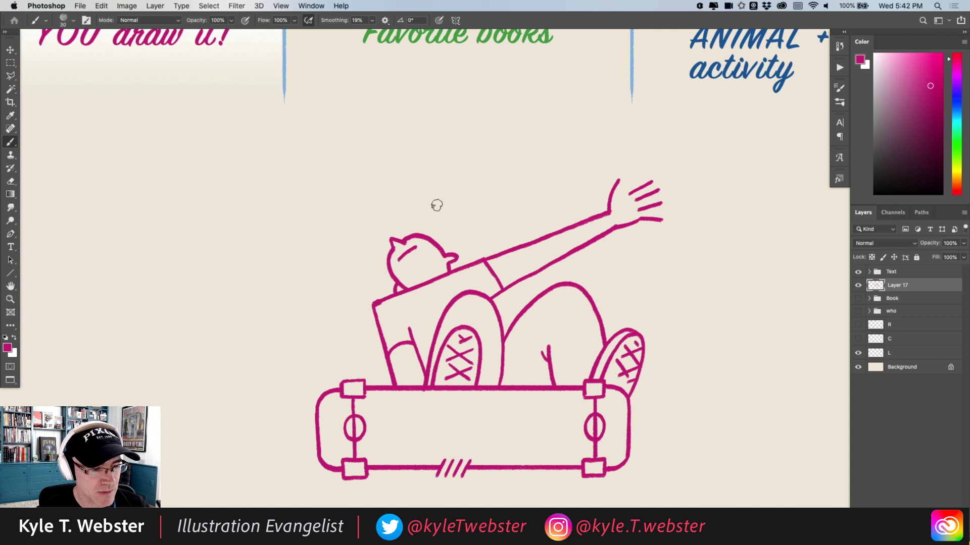
left_click_drag(406, 234, 485, 196)
left_click_drag(428, 241, 493, 209)
left_click_drag(447, 248, 505, 226)
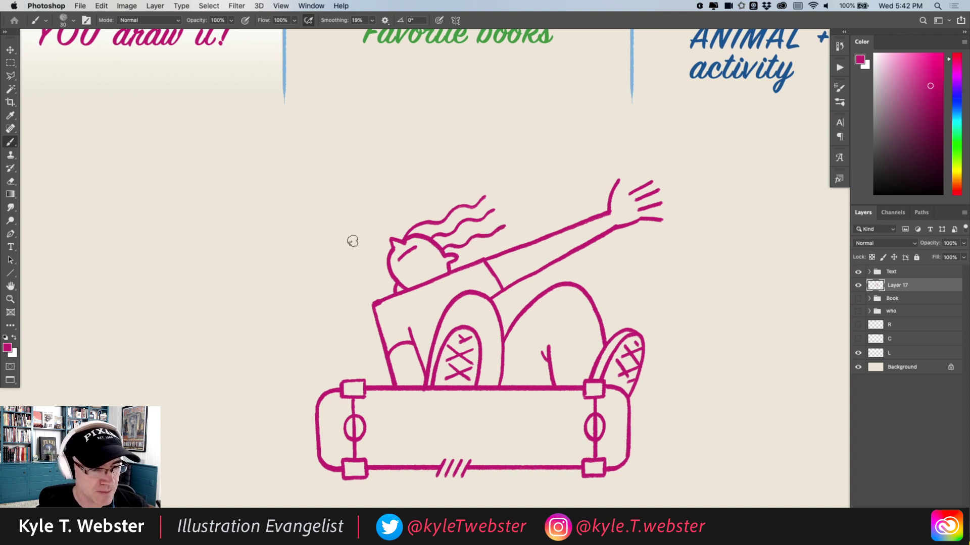
left_click(362, 298, "alt")
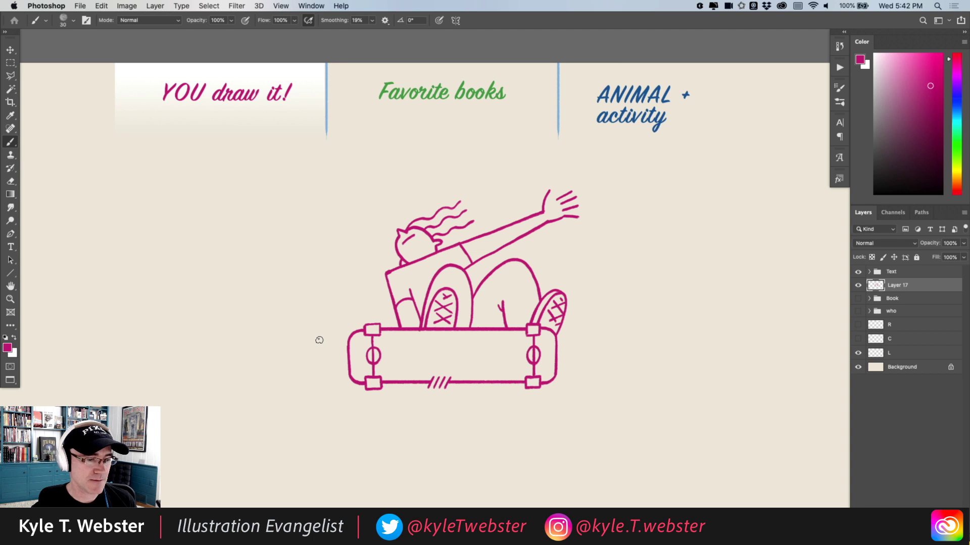
scroll(319, 340, "left", 3)
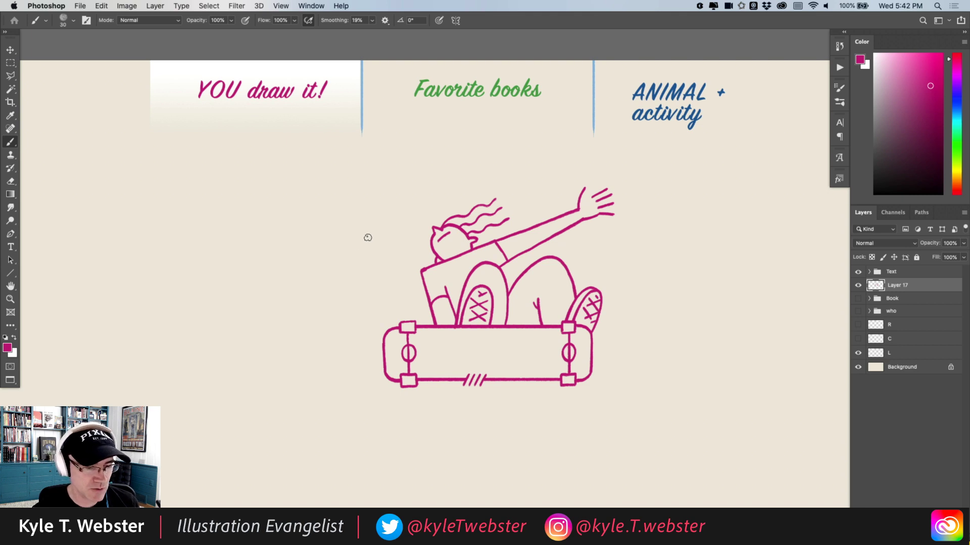
scroll(372, 382, "down", 3)
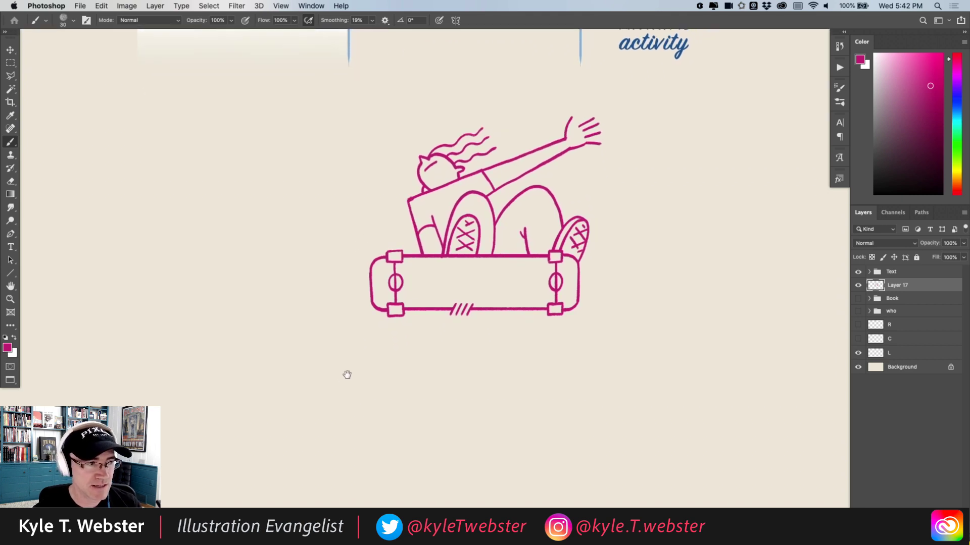
left_click_drag(359, 317, 362, 335)
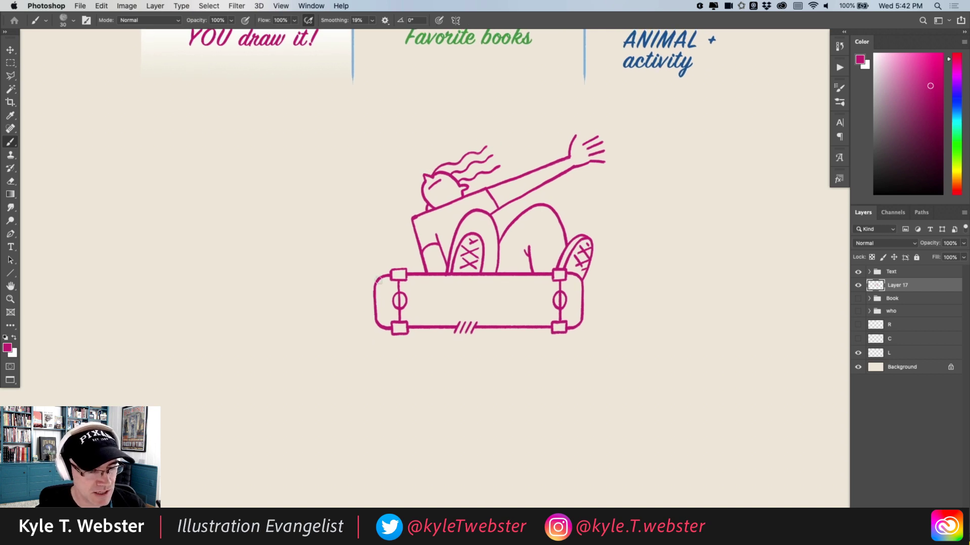
left_click(439, 305, "super")
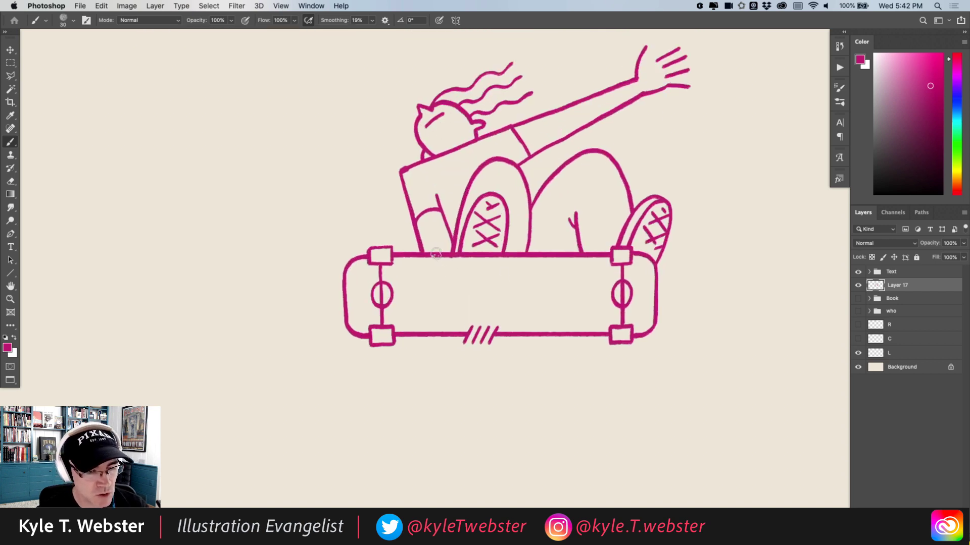
mouse_move(424, 303)
left_mouse_down()
mouse_move(447, 284)
mouse_move(451, 310)
mouse_move(543, 291)
mouse_move(576, 310)
left_mouse_up()
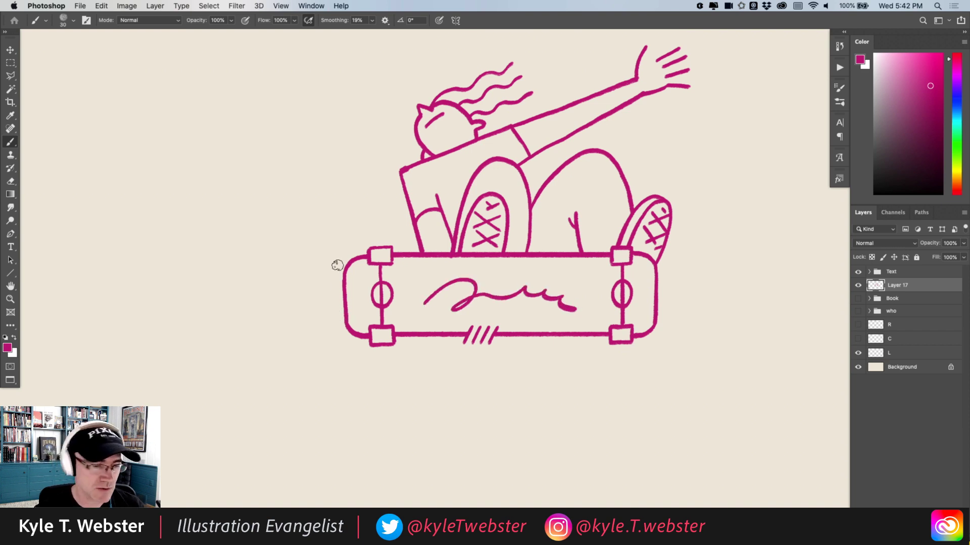
key("super+z")
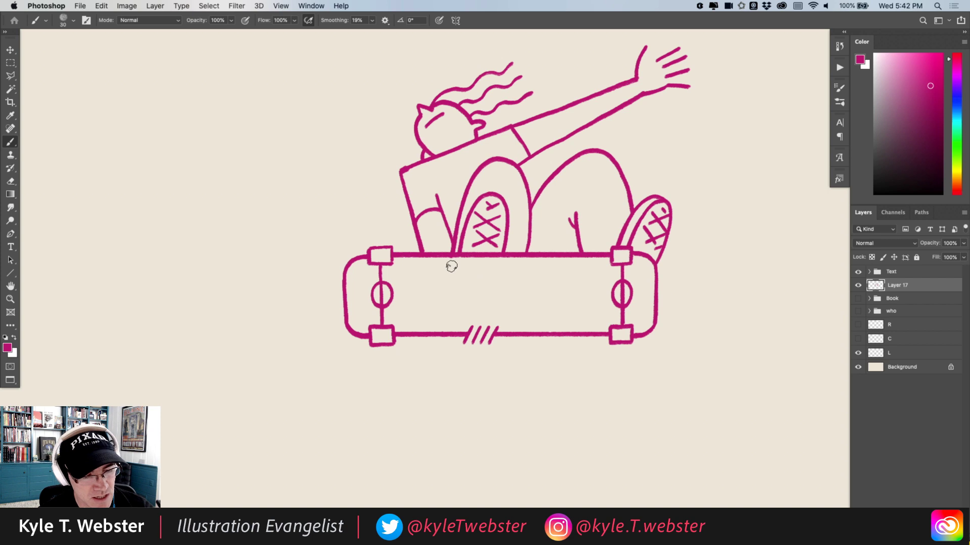
Draw a circled smiley face in the middle of the skateboard, with short radiating marks on both sides
mouse_move(521, 278)
left_mouse_down()
mouse_move(496, 272)
mouse_move(477, 292)
mouse_move(502, 310)
mouse_move(524, 294)
mouse_move(521, 280)
mouse_move(489, 290)
left_mouse_up()
left_click(496, 286)
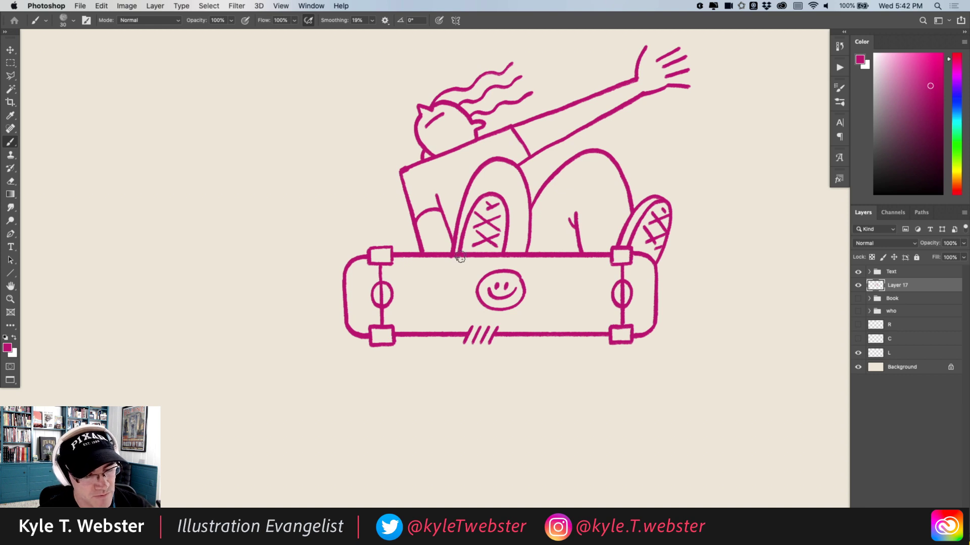
left_click_drag(463, 279, 471, 284)
left_click_drag(466, 295, 459, 298)
left_click_drag(544, 278, 547, 299)
Draw a slanted ground line below the skateboard and a row of jagged bushes along its upper side
scroll(360, 364, "down", 3)
scroll(343, 389, "up", 1)
scroll(343, 389, "right", 1)
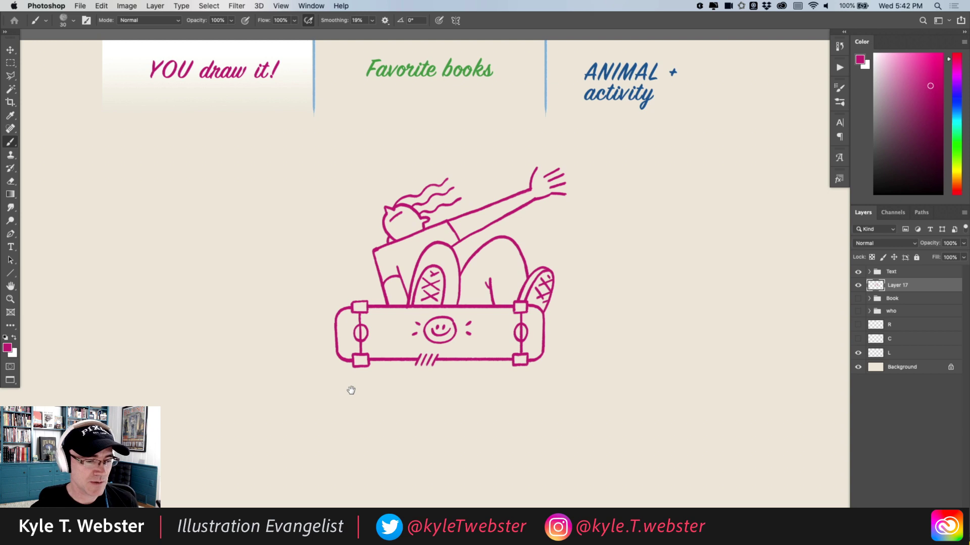
left_click_drag(320, 288, 355, 255)
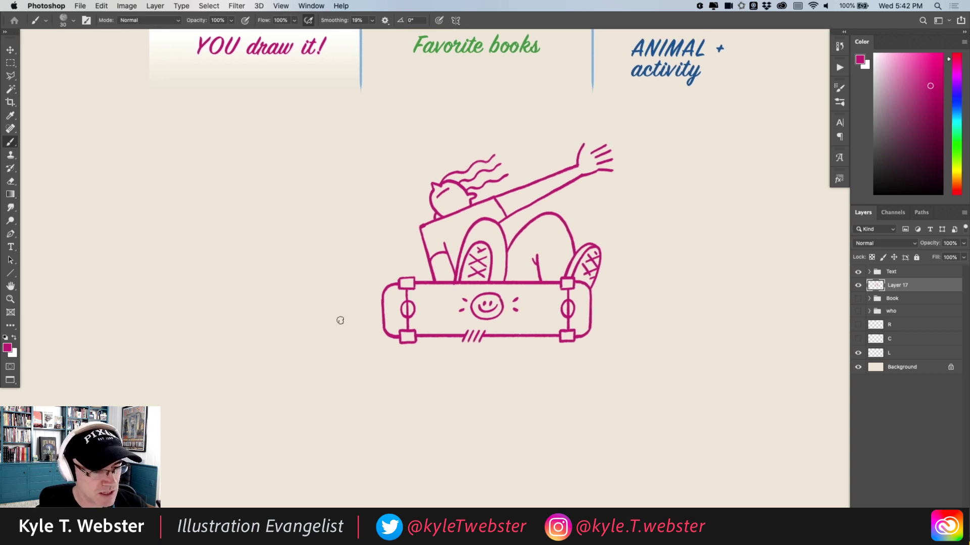
scroll(321, 367, "down", 2)
scroll(321, 368, "right", 1)
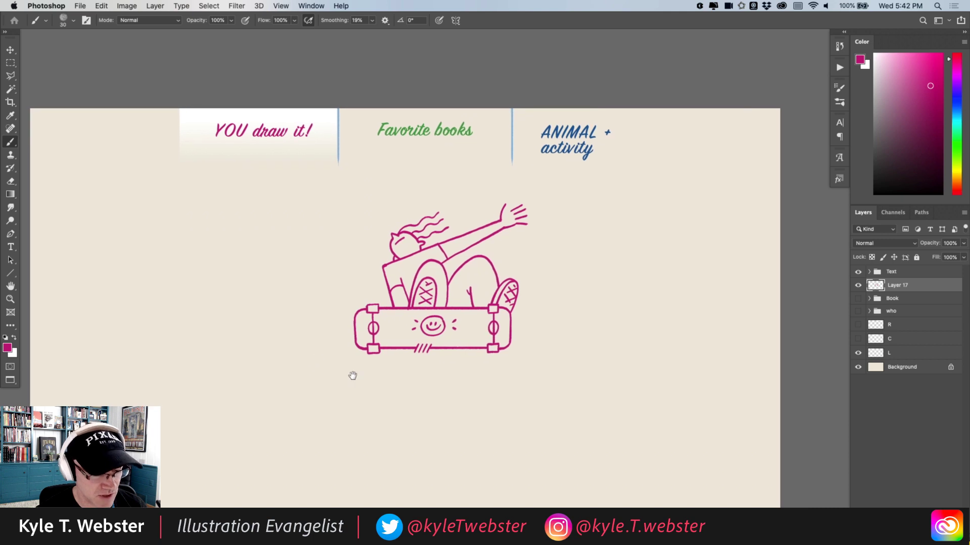
left_click_drag(363, 383, 392, 355)
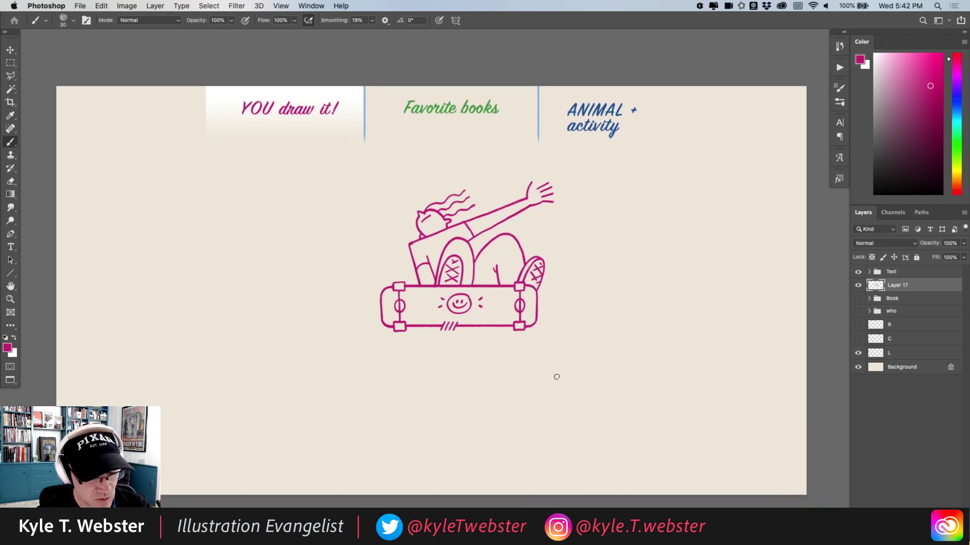
left_click_drag(574, 376, 445, 439)
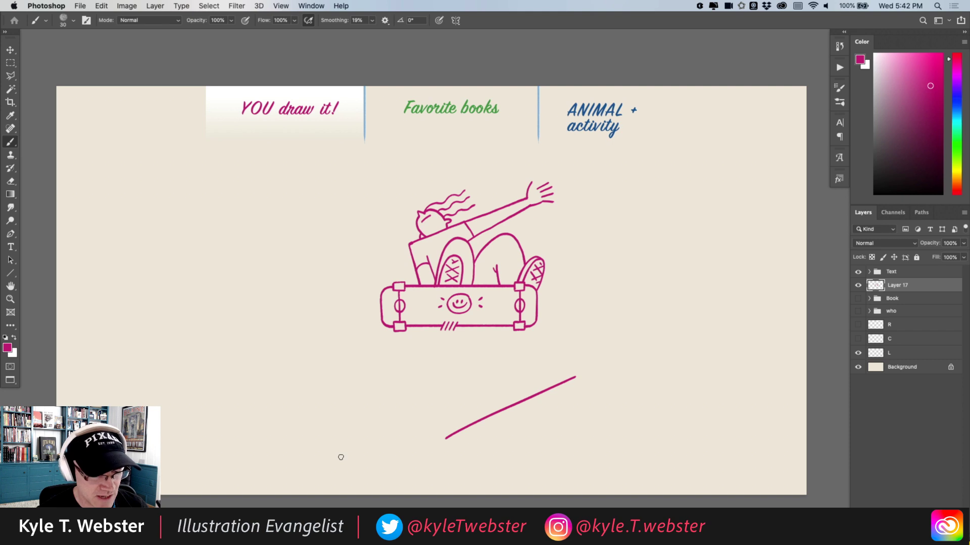
scroll(429, 408, "up", 2)
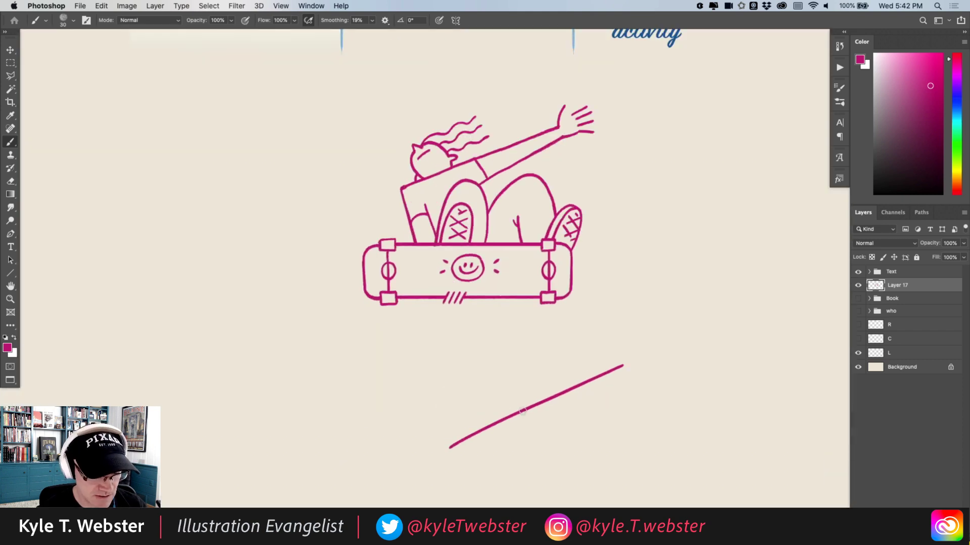
mouse_move(522, 388)
left_mouse_down()
mouse_move(485, 410)
mouse_move(479, 399)
mouse_move(461, 438)
left_mouse_up()
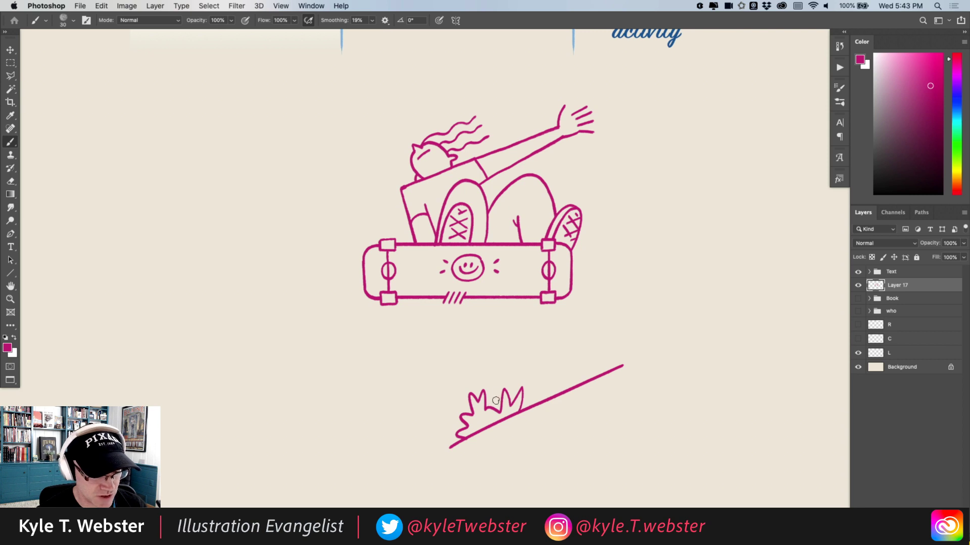
mouse_move(532, 407)
left_mouse_down()
mouse_move(548, 383)
mouse_move(558, 395)
left_mouse_up()
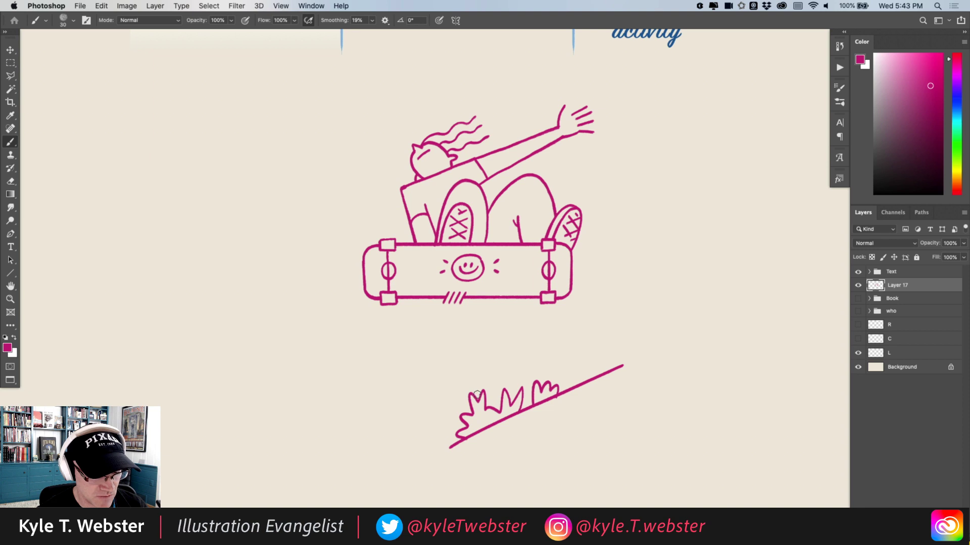
Draw a palm tree leaning away from the bushes and a small round sun above the slope
left_click_drag(474, 402, 410, 352)
mouse_move(405, 389)
left_mouse_down()
mouse_move(408, 354)
mouse_move(390, 374)
mouse_move(390, 358)
mouse_move(422, 351)
mouse_move(434, 359)
mouse_move(405, 380)
mouse_move(392, 376)
mouse_move(393, 360)
mouse_move(413, 348)
left_mouse_up()
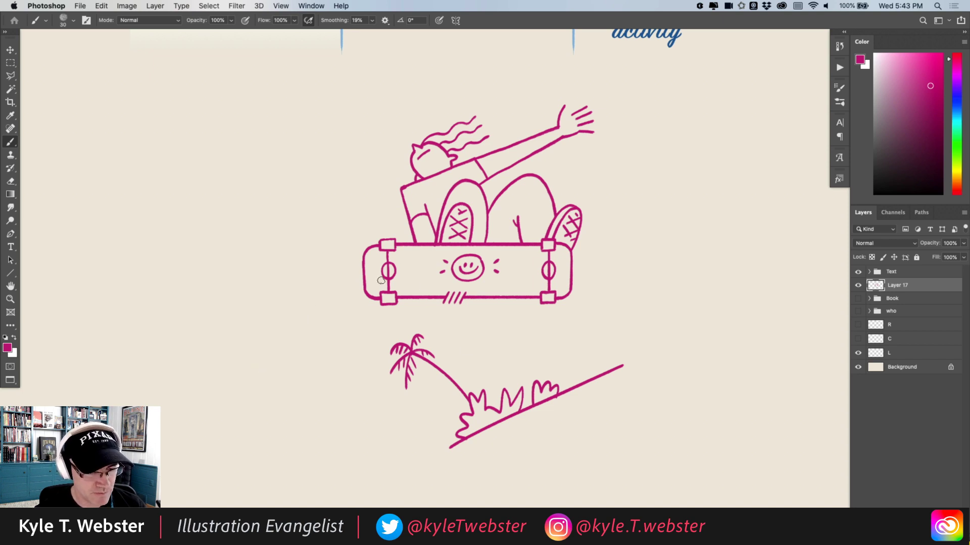
mouse_move(538, 334)
left_mouse_down()
mouse_move(528, 335)
mouse_move(533, 359)
mouse_move(547, 346)
mouse_move(536, 334)
left_mouse_up()
Move the whole skateboarder drawing horizontally to the right side of the canvas, beneath the ANIMAL + activity heading
key("super+0")
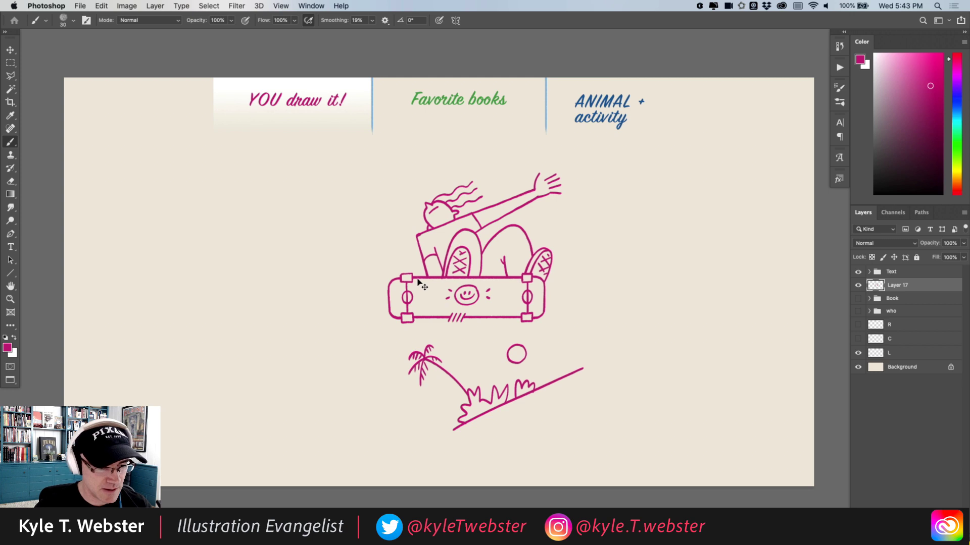
left_click_drag(422, 283, 610, 282)
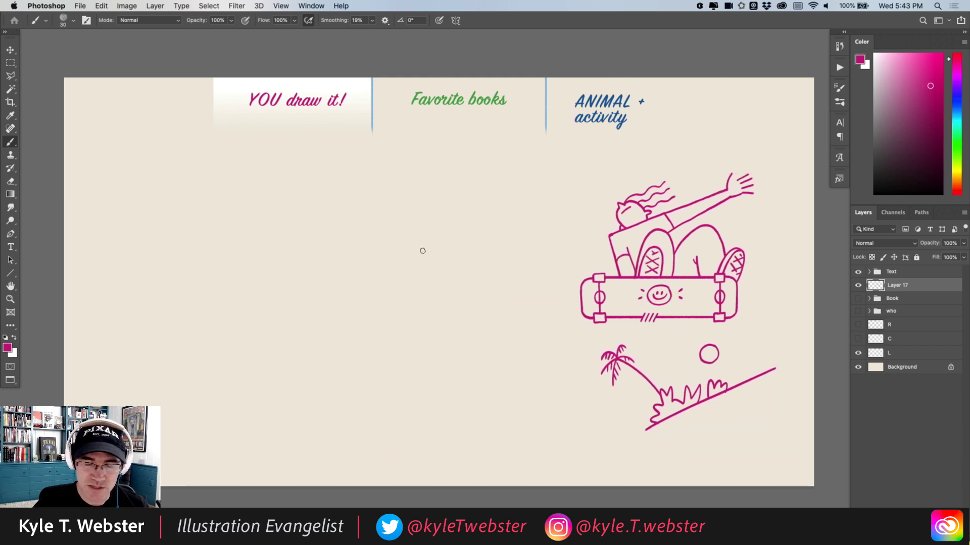
Show layer C to highlight the Favorite books heading and hide layer L
left_click_drag(377, 292, 362, 290)
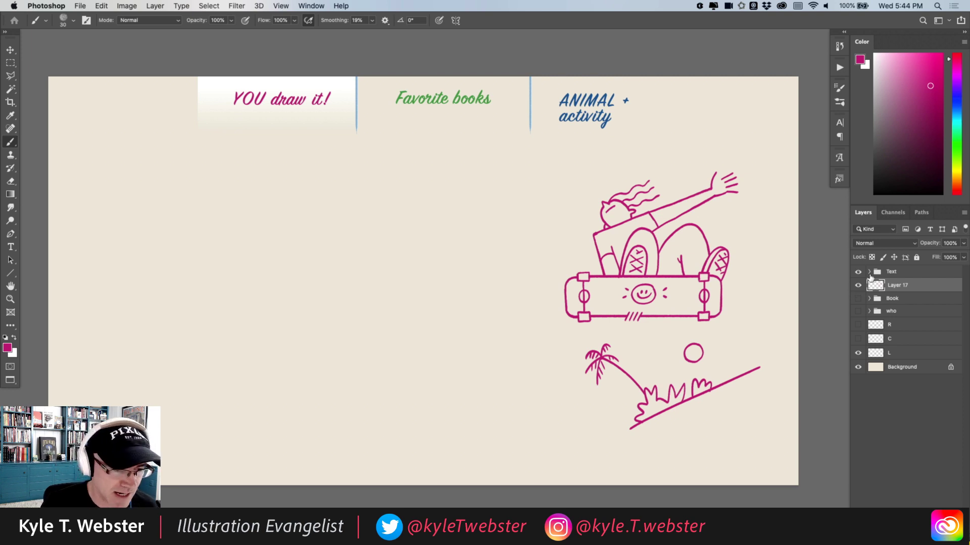
left_click(858, 338)
left_click(858, 352)
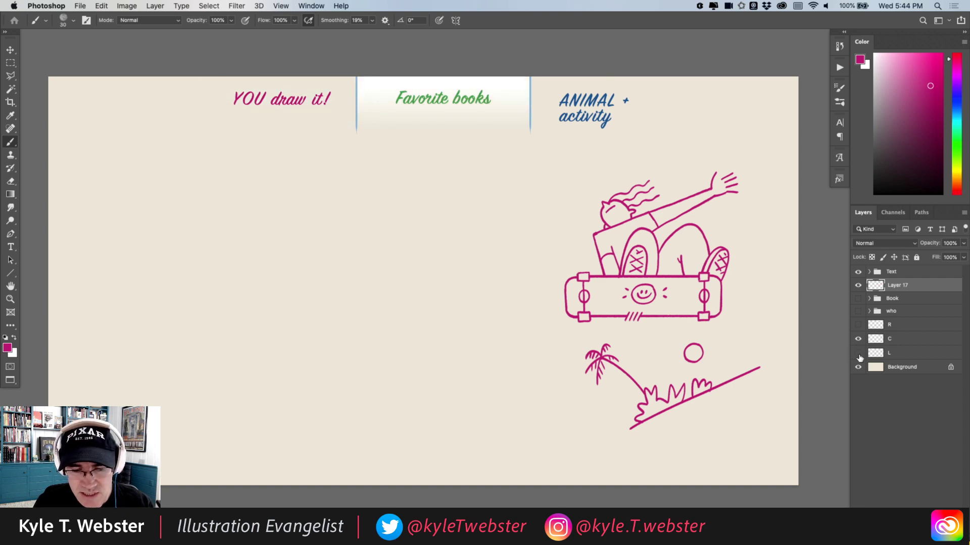
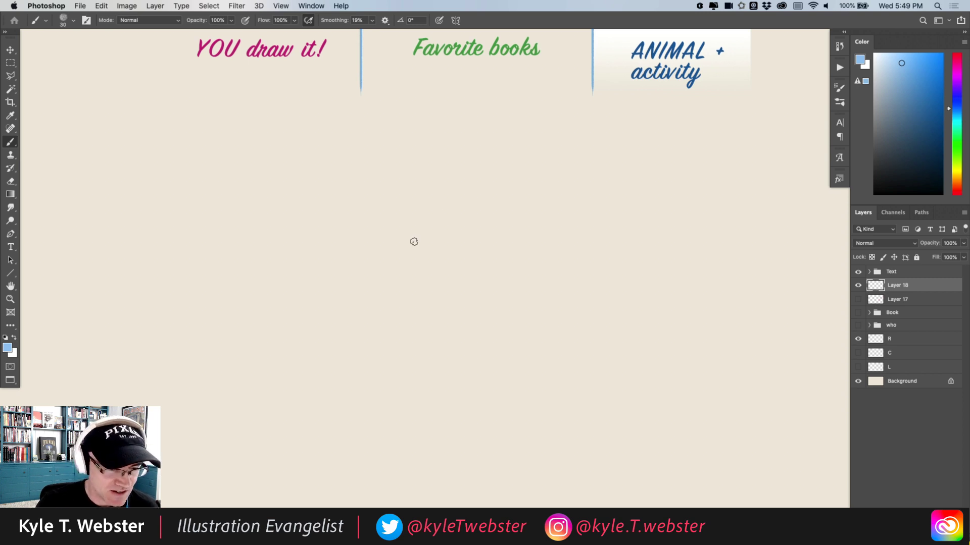
Sketch a tilted oval head on Layer 18 in light blue, with long curved back and chest lines sloping down from it
scroll(413, 240, "left", 2)
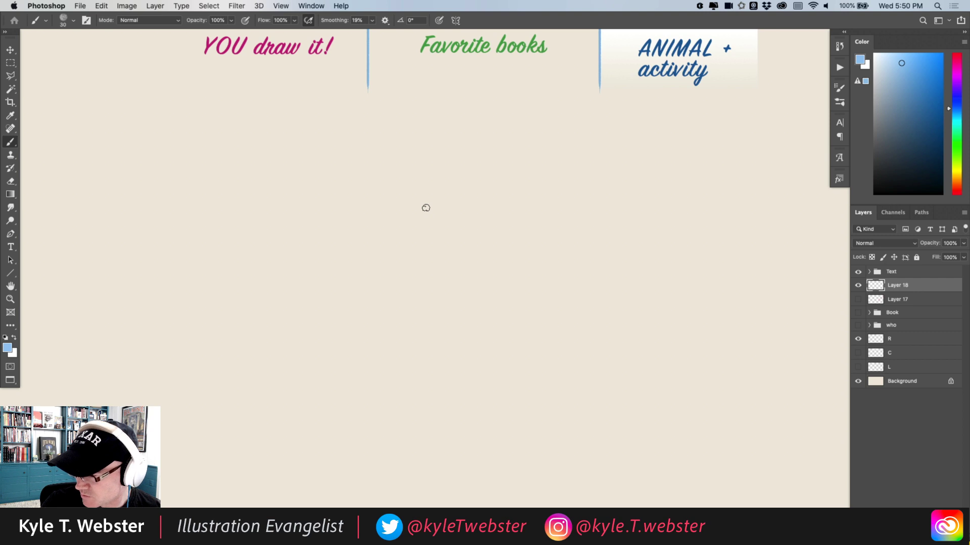
mouse_move(531, 275)
left_mouse_down()
mouse_move(472, 196)
mouse_move(378, 182)
left_mouse_up()
key("super+z")
mouse_move(626, 333)
left_mouse_down()
mouse_move(506, 188)
mouse_move(441, 191)
mouse_move(448, 248)
mouse_move(485, 245)
mouse_move(431, 246)
mouse_move(502, 286)
left_mouse_up()
mouse_move(472, 249)
left_mouse_down()
mouse_move(513, 338)
mouse_move(578, 390)
left_mouse_up()
left_click_drag(557, 243, 621, 331)
Sketch crossing diagonal lines over the chest, curved folds along the back and a rounded lower edge across the torso
left_click_drag(565, 248, 527, 302)
left_click_drag(539, 301, 495, 284)
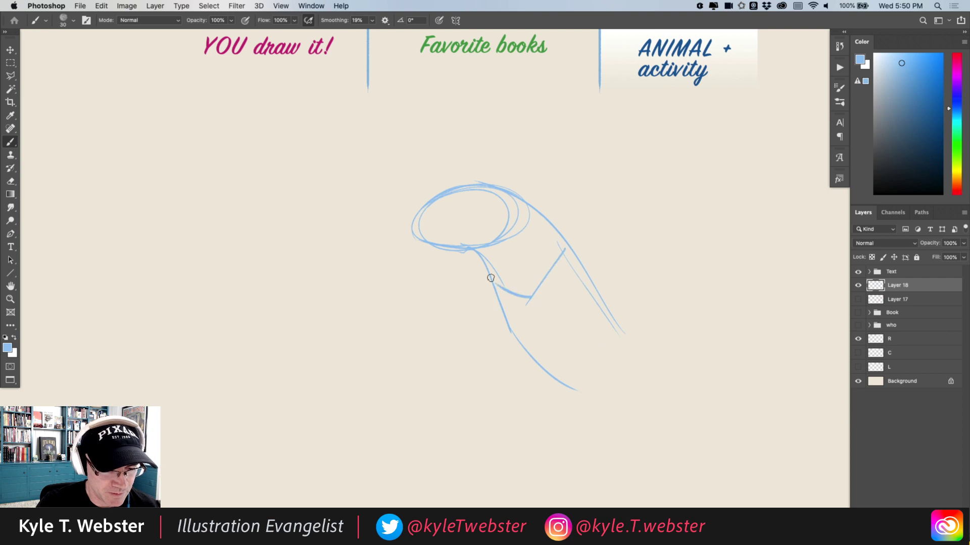
left_click_drag(570, 254, 551, 310)
mouse_move(528, 293)
left_mouse_down()
mouse_move(512, 317)
mouse_move(569, 384)
left_mouse_up()
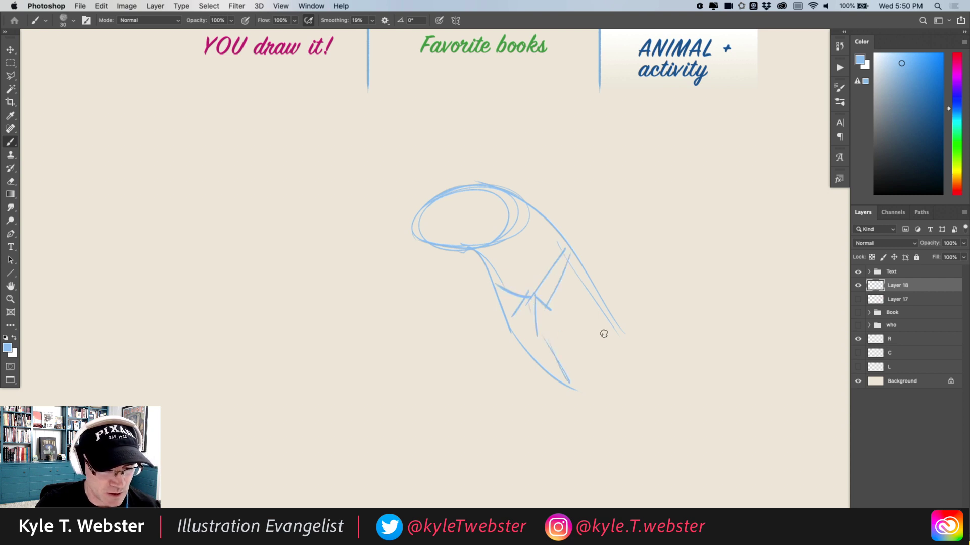
left_click_drag(607, 325, 586, 348)
left_click_drag(572, 258, 582, 319)
mouse_move(584, 285)
left_mouse_down()
mouse_move(599, 313)
mouse_move(554, 347)
left_mouse_up()
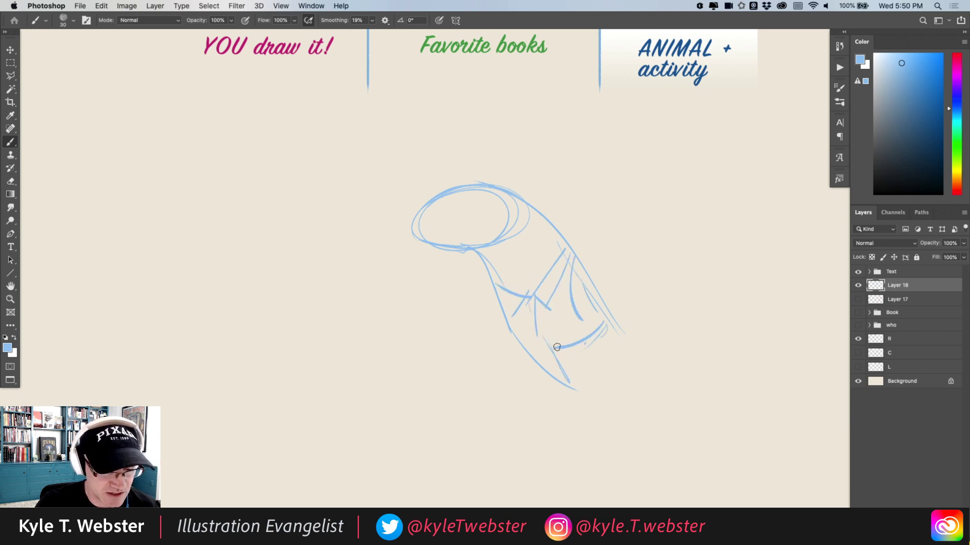
mouse_move(534, 303)
left_mouse_down()
mouse_move(543, 340)
mouse_move(526, 351)
left_mouse_up()
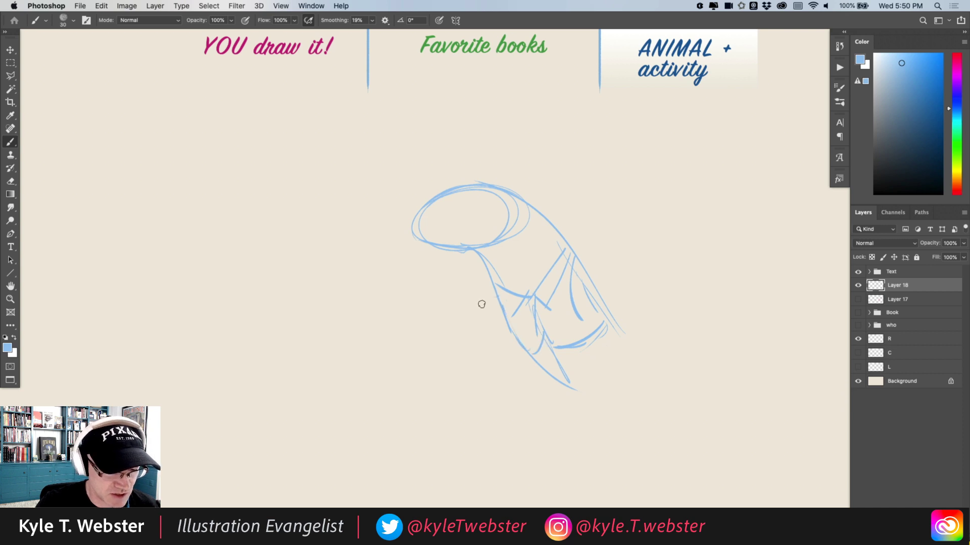
Sketch a thick arm reaching forward to the left from the chest, narrowing to a banded wrist
left_click_drag(497, 299, 383, 306)
left_click_drag(512, 335, 398, 347)
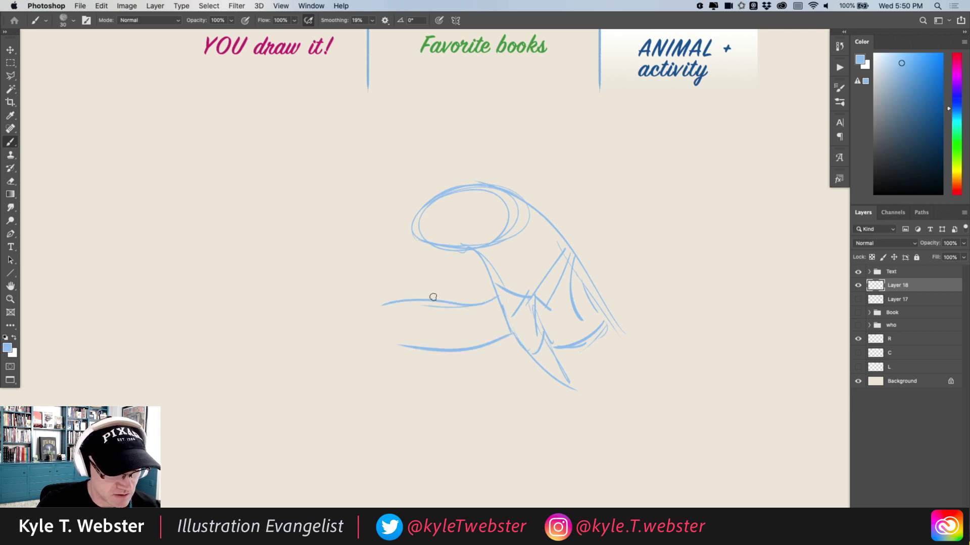
mouse_move(433, 298)
left_mouse_down()
mouse_move(357, 315)
mouse_move(374, 344)
mouse_move(370, 330)
mouse_move(368, 339)
mouse_move(465, 340)
left_mouse_up()
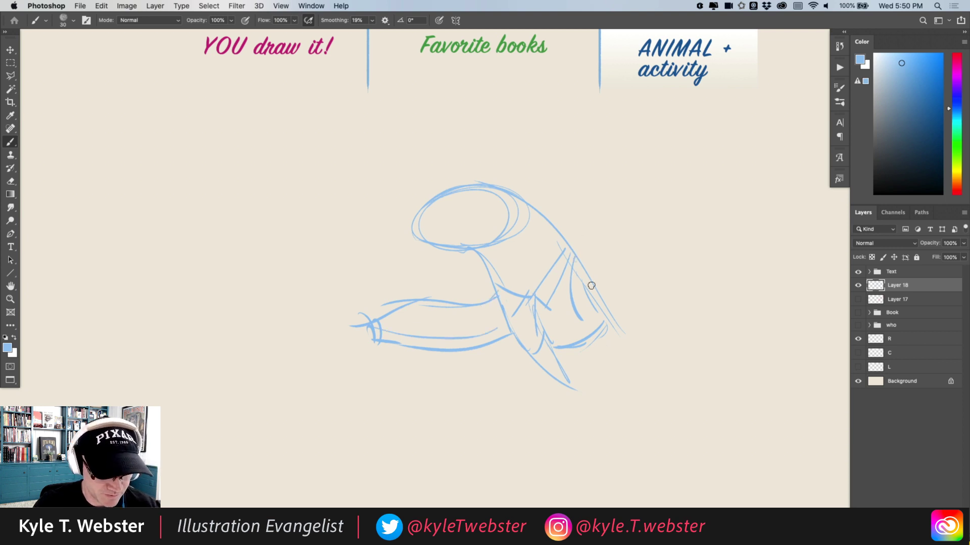
Sketch the other arm raised behind the back, bent at the elbow, with a curled, fingered hand pointing forward
mouse_move(589, 281)
left_mouse_down()
mouse_move(660, 170)
mouse_move(627, 210)
left_mouse_up()
mouse_move(677, 190)
left_mouse_down()
mouse_move(660, 218)
mouse_move(674, 193)
mouse_move(622, 177)
mouse_move(613, 141)
mouse_move(589, 147)
mouse_move(585, 170)
mouse_move(626, 175)
mouse_move(629, 186)
mouse_move(613, 181)
mouse_move(634, 224)
mouse_move(515, 290)
left_mouse_up()
left_click_drag(471, 250, 401, 233)
Sketch the lower body with a bent front leg and a long rear leg stretched back to its foot
mouse_move(503, 263)
left_mouse_down()
mouse_move(586, 359)
mouse_move(556, 371)
mouse_move(498, 364)
mouse_move(463, 426)
mouse_move(487, 454)
mouse_move(507, 419)
mouse_move(551, 392)
mouse_move(653, 442)
left_mouse_up()
left_click_drag(550, 336, 665, 421)
left_click_drag(571, 349, 638, 414)
left_click_drag(680, 444, 705, 469)
Sketch a thick curved tail sweeping back and upward from the hips above the rear leg
mouse_move(534, 300)
left_mouse_down()
mouse_move(608, 375)
mouse_move(675, 327)
left_mouse_up()
mouse_move(641, 385)
left_mouse_down()
mouse_move(692, 318)
mouse_move(688, 309)
left_mouse_up()
mouse_move(608, 363)
left_mouse_down()
mouse_move(690, 332)
mouse_move(631, 389)
left_mouse_up()
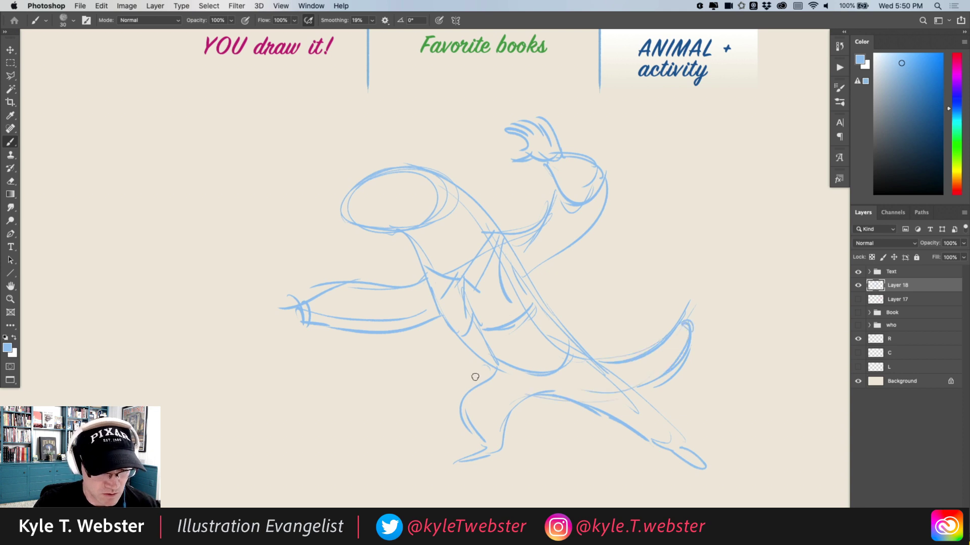
Sketch the animal's face with a nose, smiling mouth, round eye and small ears, and define the muzzle and jaw
mouse_move(367, 210)
left_mouse_down()
mouse_move(346, 216)
mouse_move(347, 207)
mouse_move(365, 210)
mouse_move(351, 217)
mouse_move(374, 222)
left_mouse_up()
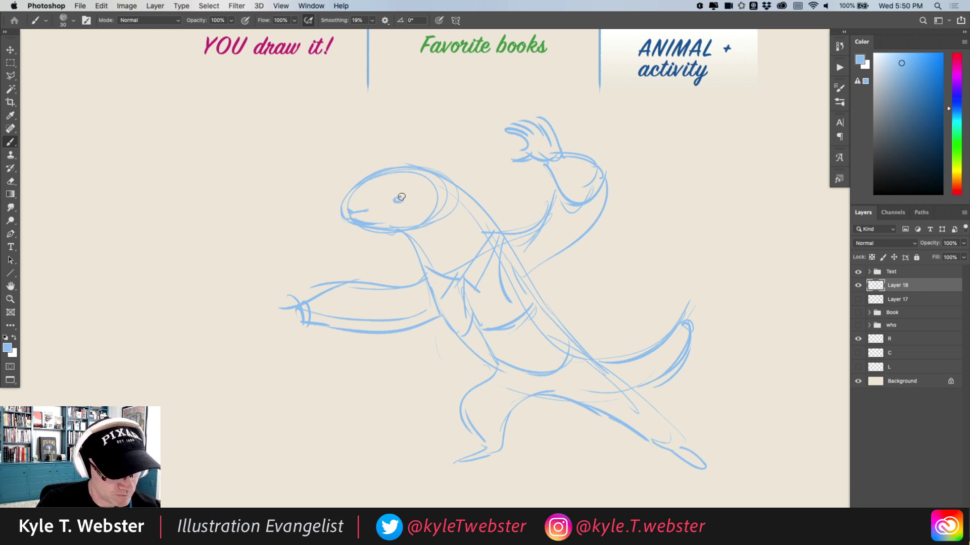
left_click_drag(401, 197, 405, 197)
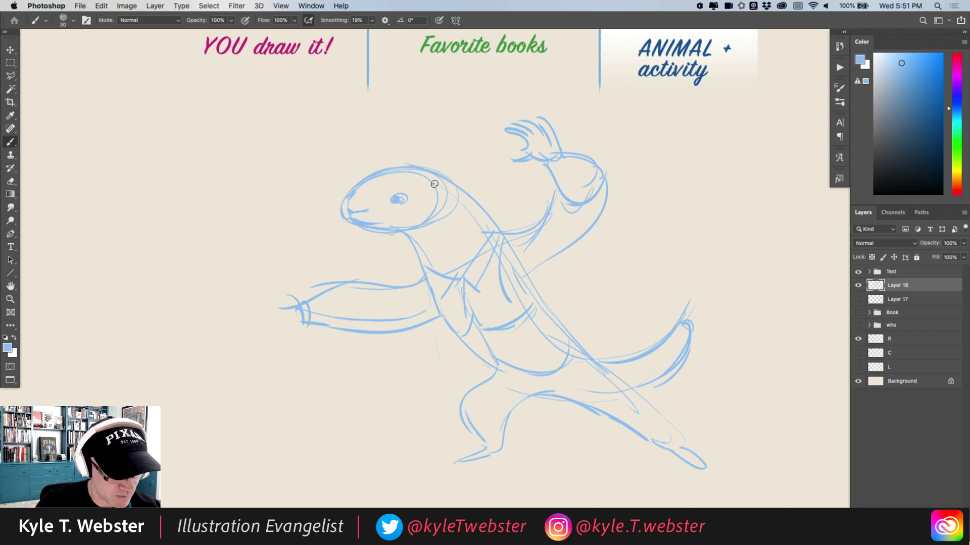
left_click_drag(435, 182, 450, 177)
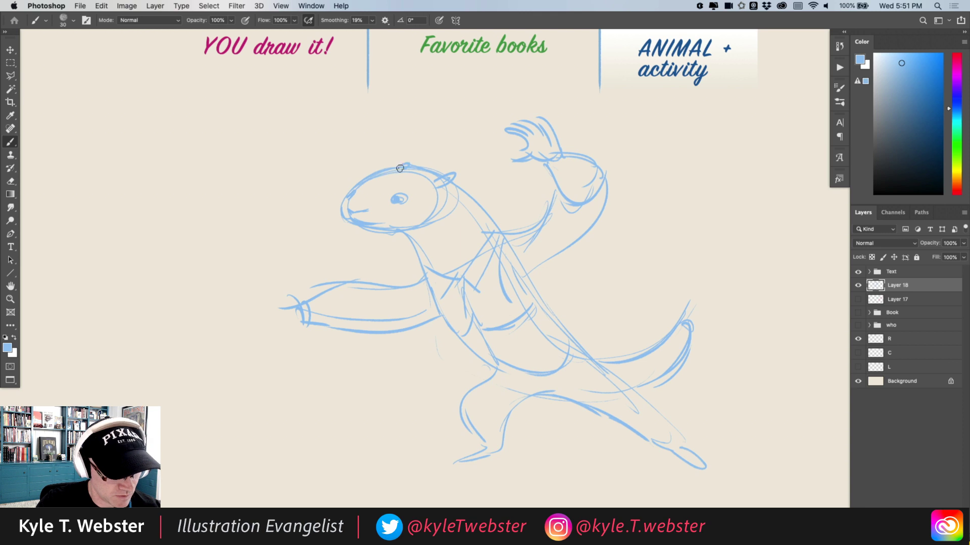
mouse_move(354, 198)
left_mouse_down()
mouse_move(379, 222)
mouse_move(351, 212)
left_mouse_up()
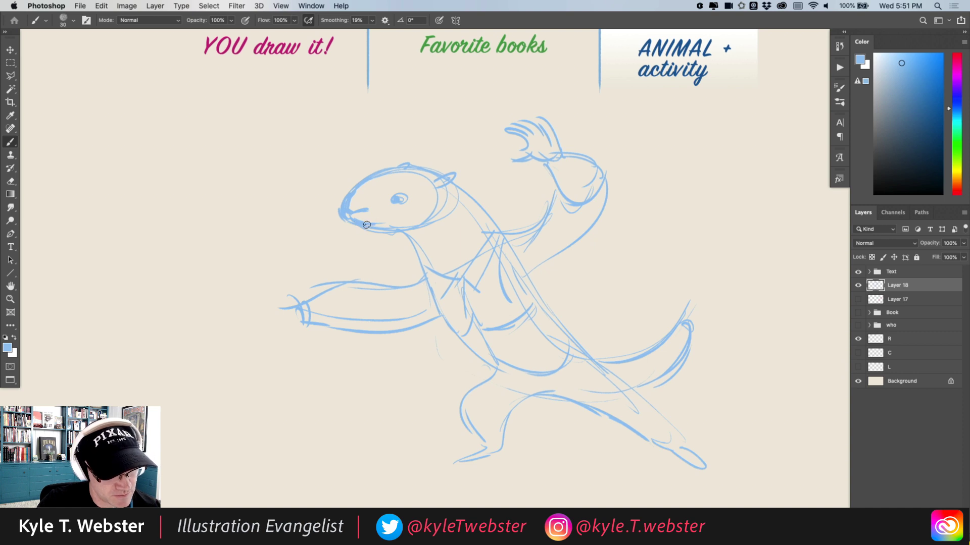
mouse_move(367, 225)
left_mouse_down()
mouse_move(402, 215)
mouse_move(377, 224)
mouse_move(395, 233)
mouse_move(445, 216)
left_mouse_up()
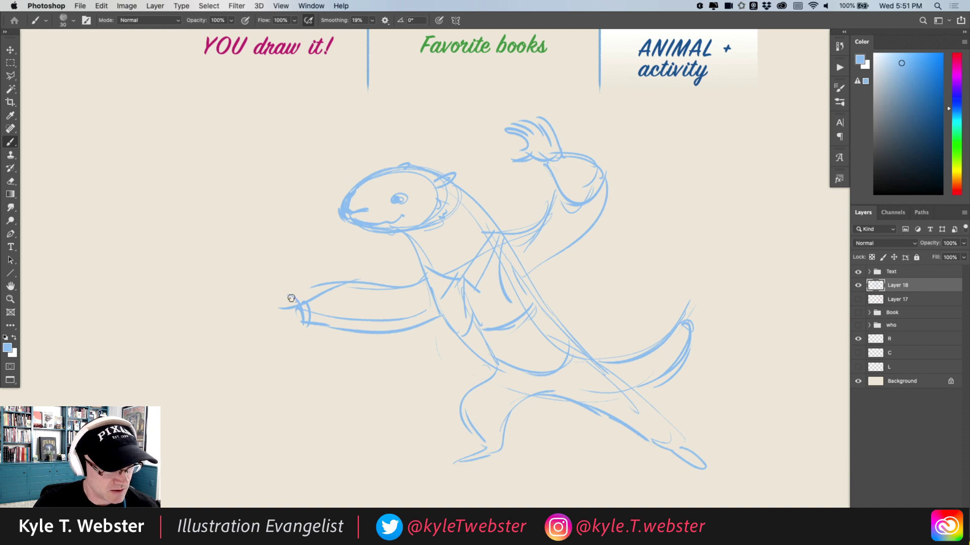
Sketch the forward hand gripping a sword with a round guard and long horizontal blade, and add ground lines beneath the feet
mouse_move(292, 299)
left_mouse_down()
mouse_move(271, 298)
mouse_move(275, 326)
mouse_move(274, 304)
mouse_move(264, 314)
mouse_move(270, 306)
mouse_move(269, 323)
mouse_move(280, 319)
mouse_move(267, 311)
mouse_move(276, 297)
mouse_move(263, 318)
mouse_move(244, 314)
mouse_move(249, 298)
mouse_move(364, 260)
left_mouse_up()
left_click_drag(380, 292, 118, 296)
left_click_drag(259, 294, 144, 296)
scroll(117, 260, "down", 3)
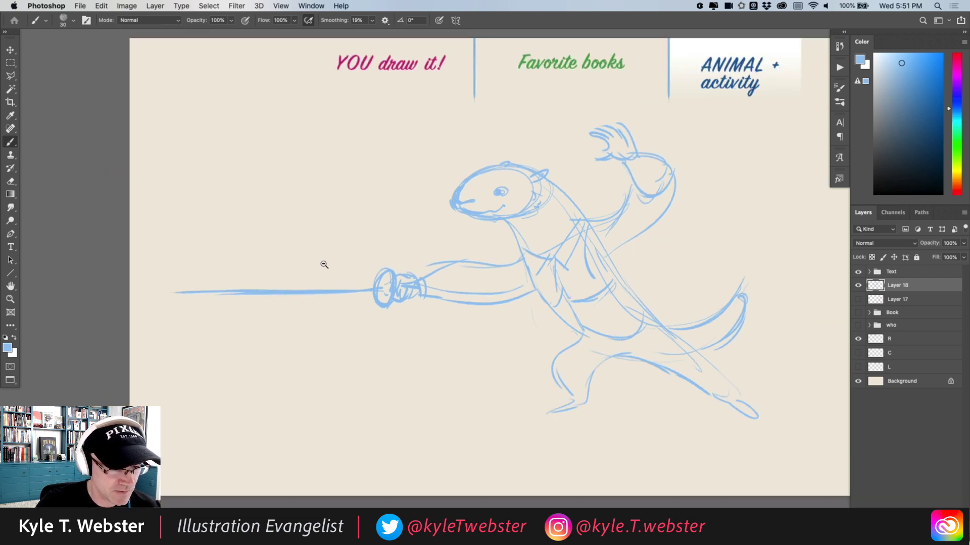
left_click_drag(588, 397, 344, 394)
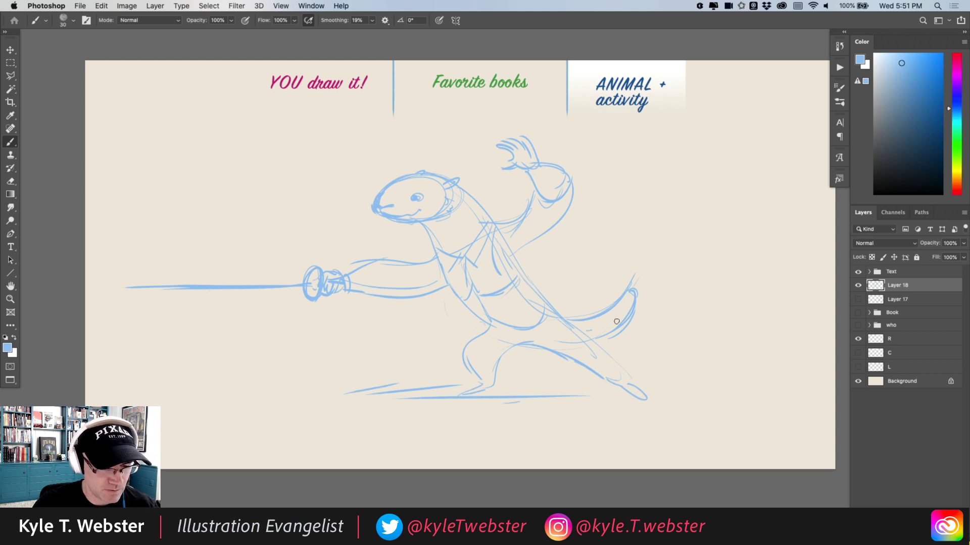
Rework the tail into a slimmer curve tapering to an upturned tip
mouse_move(593, 329)
left_mouse_down()
mouse_move(638, 306)
mouse_move(594, 322)
left_mouse_up()
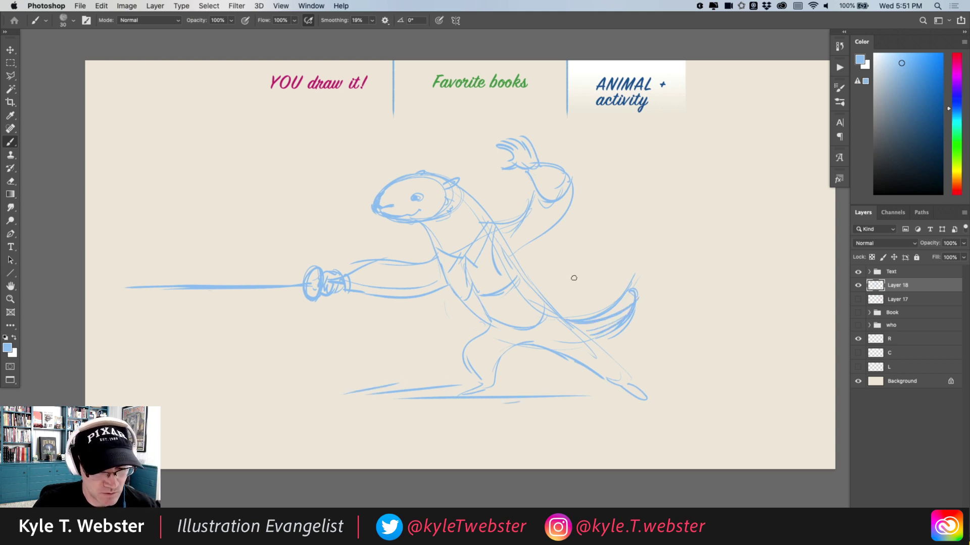
key("ctrl+z")
key("ctrl+z")
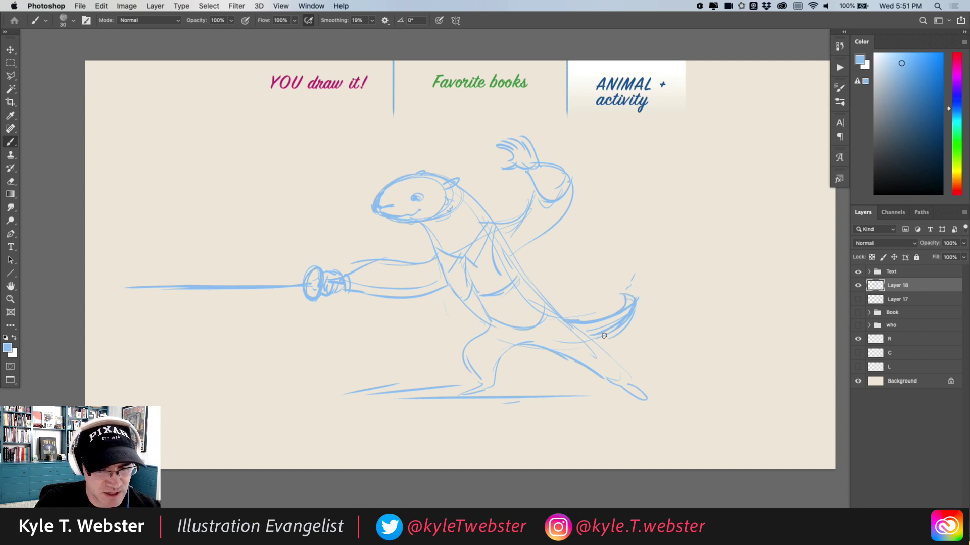
left_click_drag(604, 335, 629, 324)
Strengthen the bent front leg and stretched rear leg outlines, and rework the rear foot into a shorter shape
mouse_move(628, 367)
left_mouse_down()
mouse_move(578, 328)
mouse_move(626, 377)
mouse_move(528, 343)
mouse_move(536, 349)
left_mouse_up()
mouse_move(475, 334)
left_mouse_down()
mouse_move(461, 365)
mouse_move(491, 384)
left_mouse_up()
left_click_drag(540, 343, 615, 376)
left_click_drag(557, 311, 617, 380)
left_click_drag(536, 299, 586, 363)
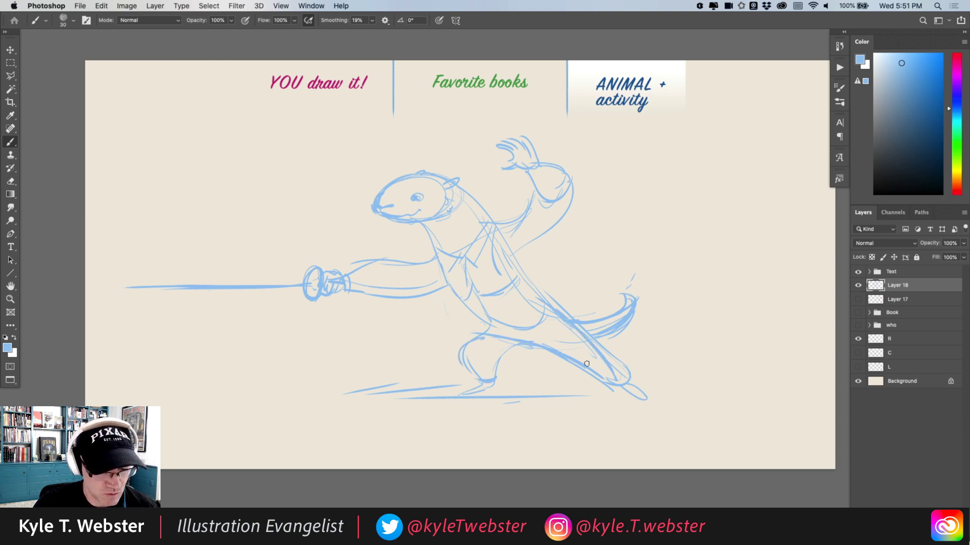
left_click_drag(627, 390, 602, 382)
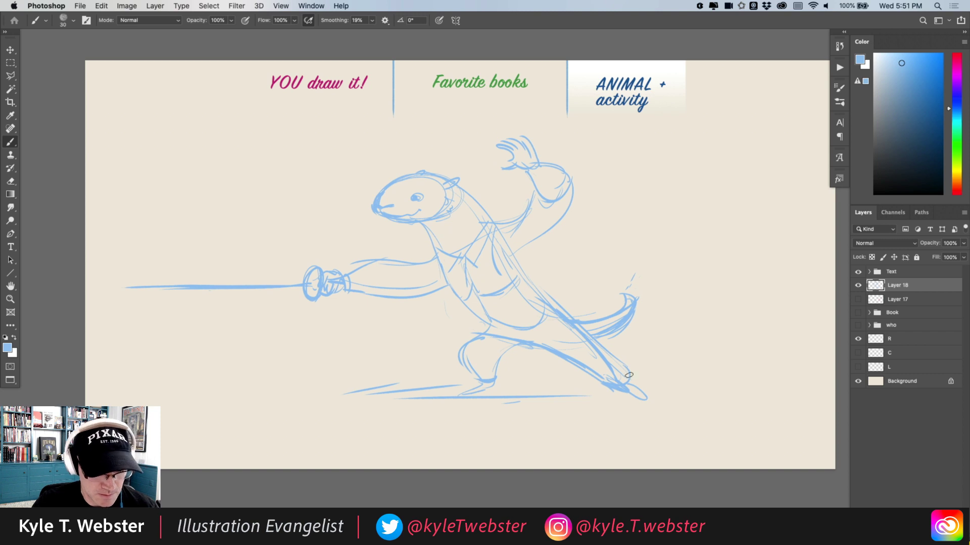
key("super+z")
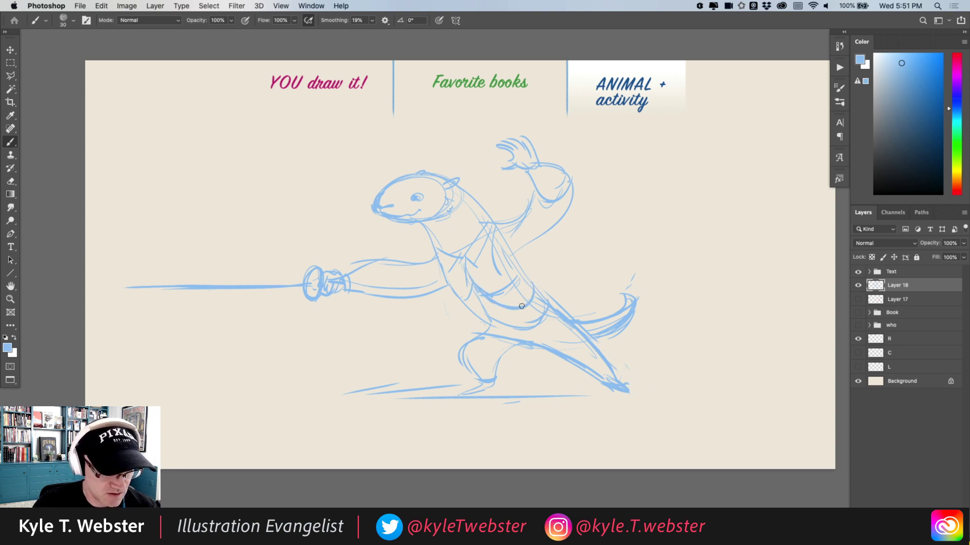
Sketch a waist sash with loose ends behind plus firmer vest and neck lines, and move the whole sketch right and slightly down
mouse_move(547, 302)
left_mouse_down()
mouse_move(485, 315)
mouse_move(531, 309)
mouse_move(559, 259)
mouse_move(557, 290)
mouse_move(540, 303)
mouse_move(589, 280)
mouse_move(550, 298)
left_mouse_up()
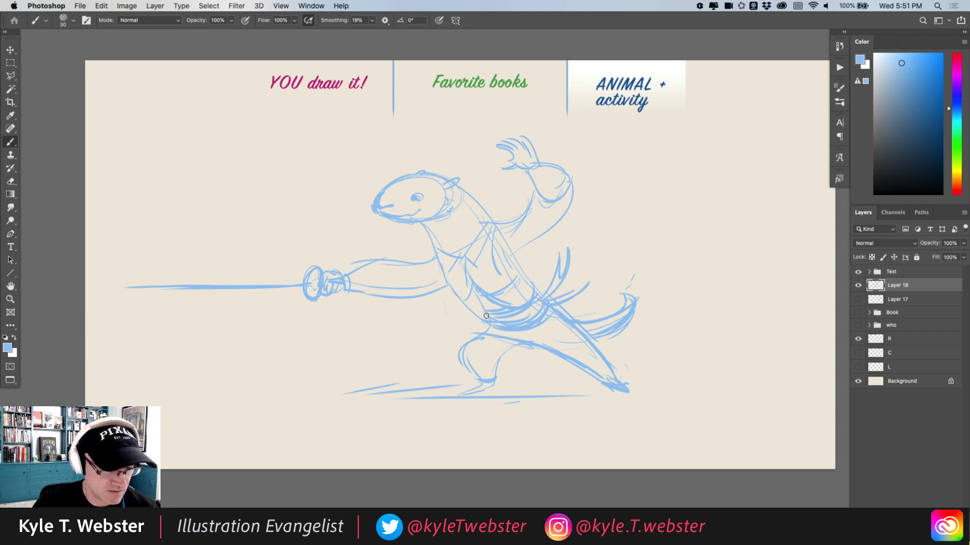
left_click_drag(486, 316, 475, 288)
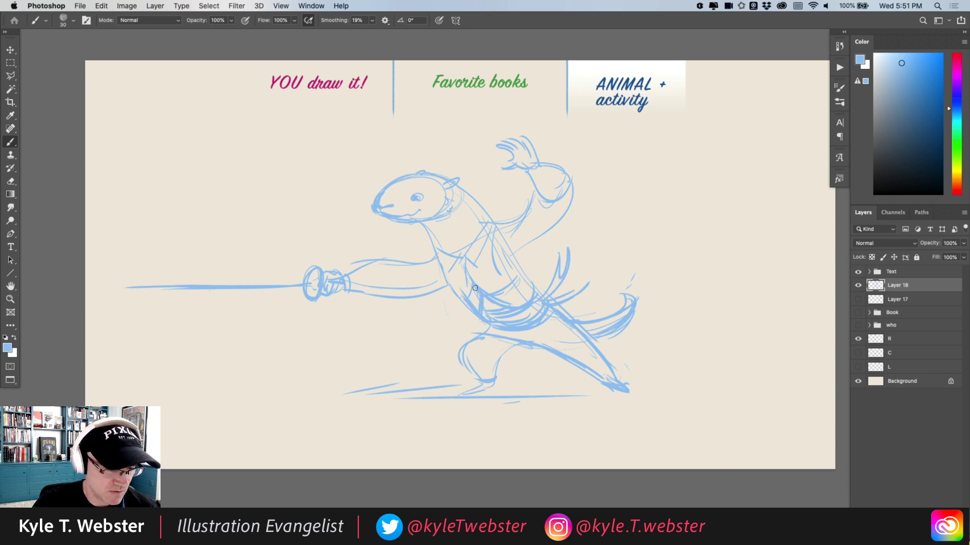
mouse_move(492, 230)
left_mouse_down()
mouse_move(479, 285)
mouse_move(452, 265)
mouse_move(463, 255)
mouse_move(460, 267)
mouse_move(432, 246)
mouse_move(483, 220)
mouse_move(463, 191)
left_mouse_up()
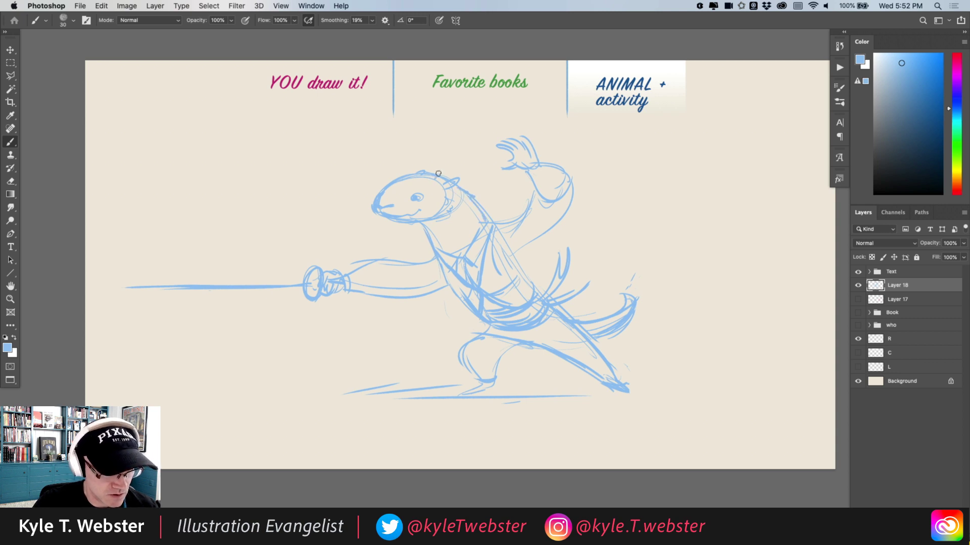
left_click_drag(439, 276, 482, 288)
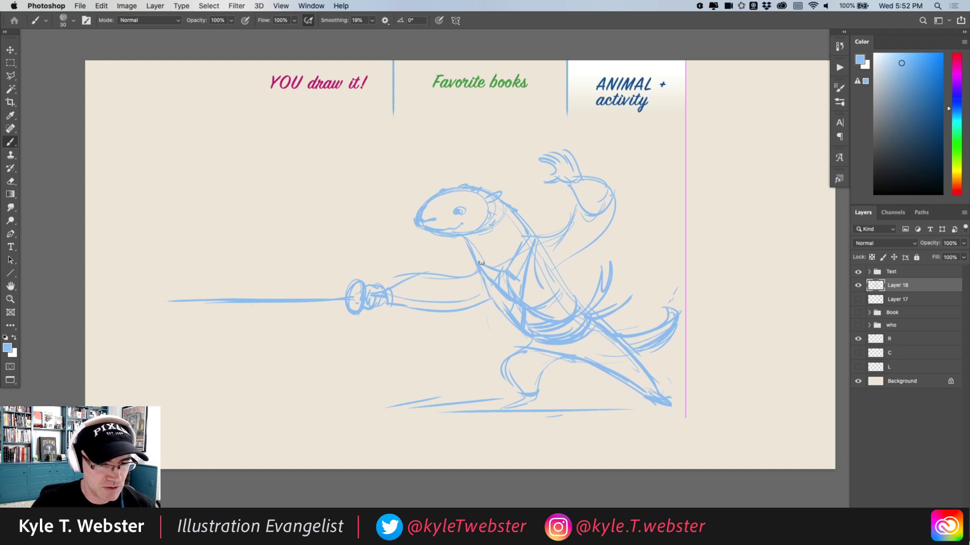
Sample the dark blue of the "ANIMAL + activity" heading as the brush color, and set Layer 18's opacity to 30%
left_click(612, 78, "alt")
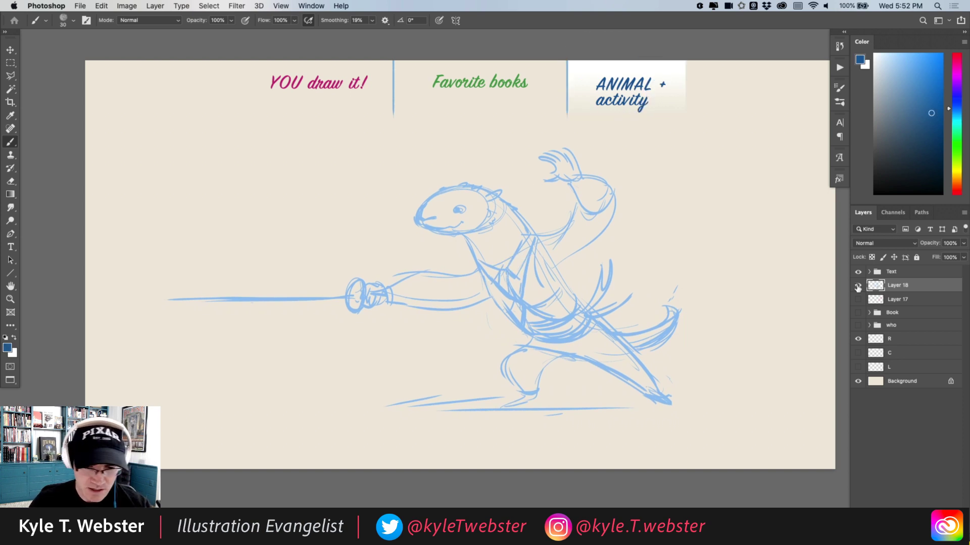
left_click(947, 244)
type("30")
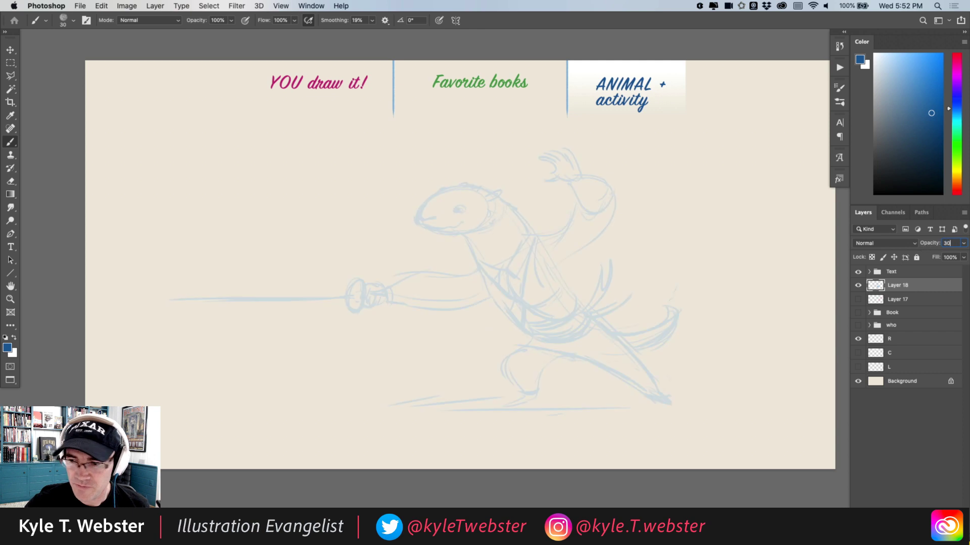
Undo the stray stroke on the faded sketch and add a new layer above Layer 18
left_click(436, 282, "super")
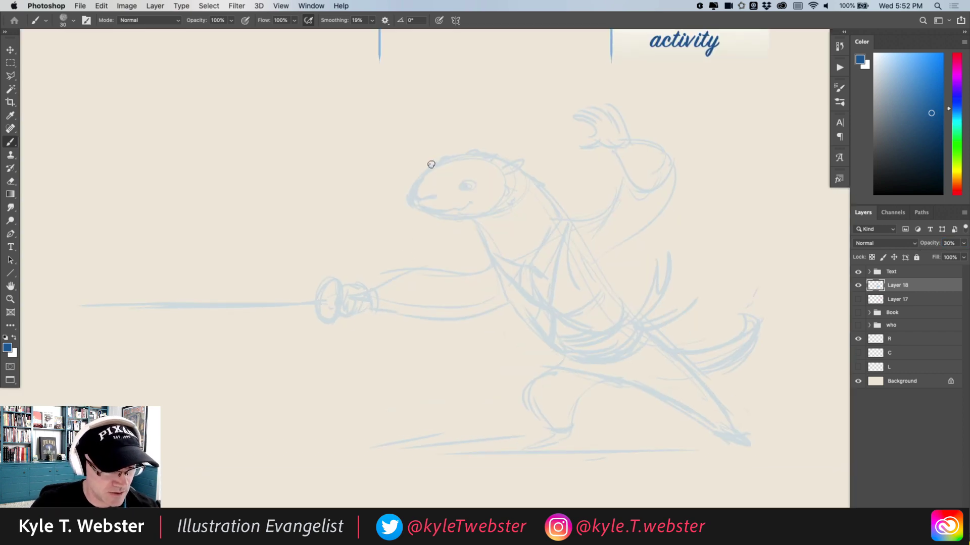
left_click_drag(444, 160, 409, 205)
key("super+z")
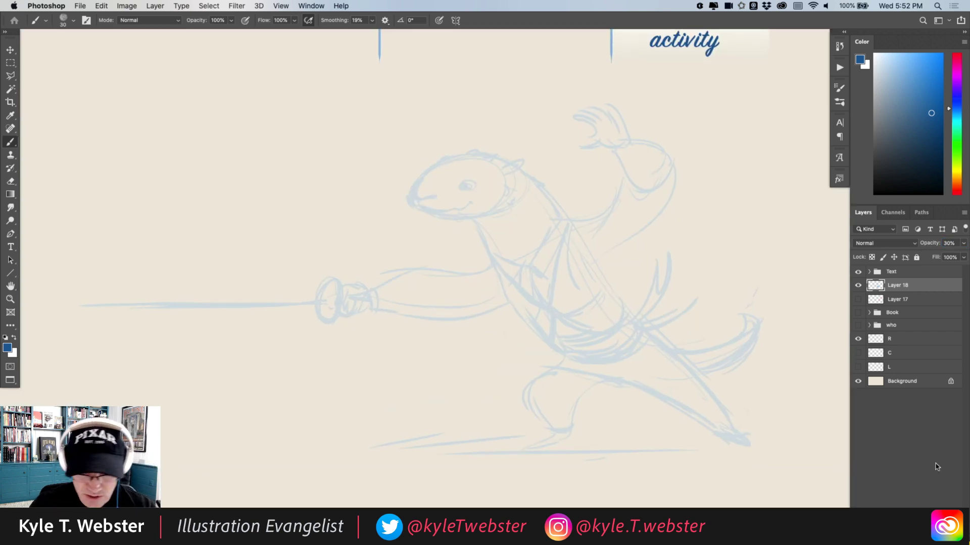
key("super+shift+alt+n")
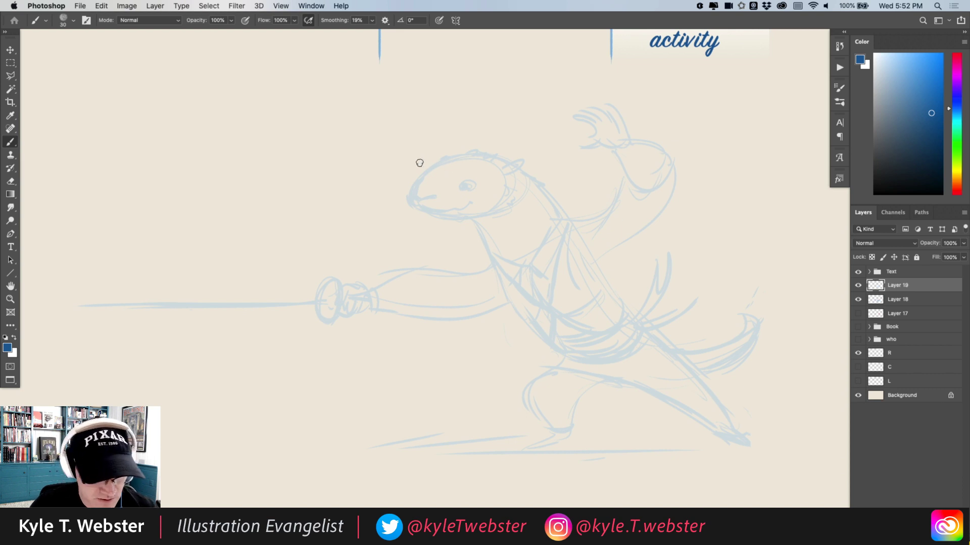
Ink the head in dark blue with its snout, mouth, eye, cheek fur and ear, and add a jagged furry throat line
mouse_move(438, 165)
left_mouse_down()
mouse_move(410, 197)
mouse_move(439, 192)
mouse_move(457, 207)
mouse_move(415, 207)
mouse_move(482, 212)
mouse_move(497, 201)
mouse_move(467, 188)
left_mouse_up()
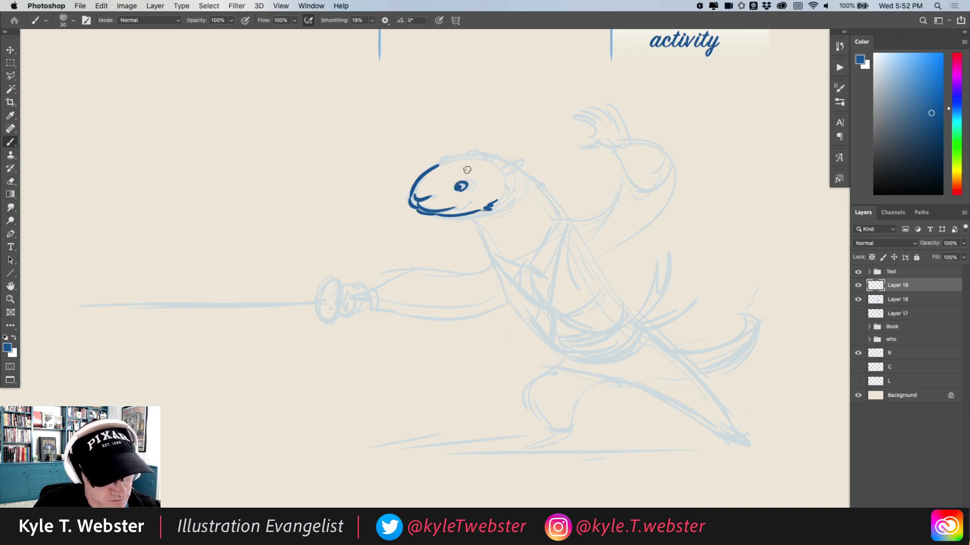
mouse_move(435, 165)
left_mouse_down()
mouse_move(477, 159)
mouse_move(508, 174)
mouse_move(493, 161)
mouse_move(502, 161)
left_mouse_up()
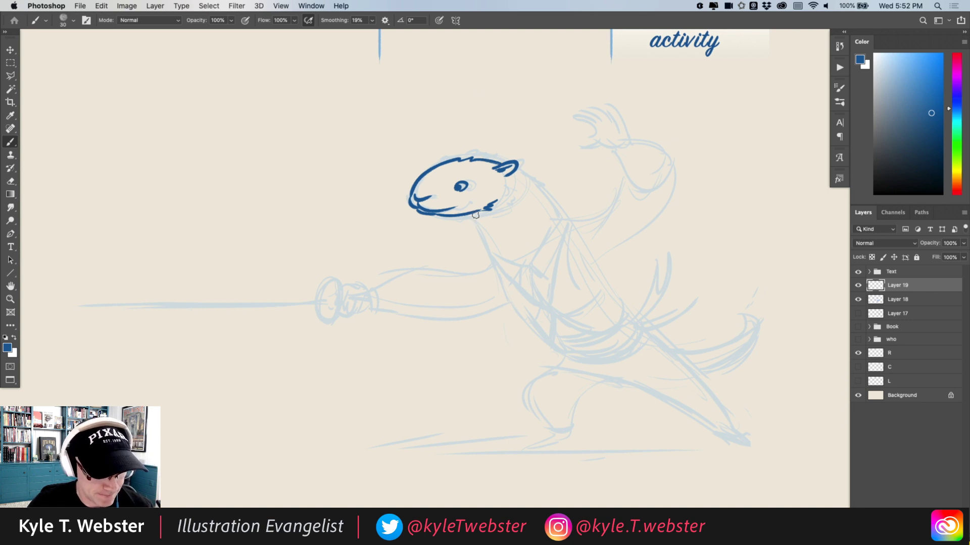
left_click_drag(474, 215, 494, 257)
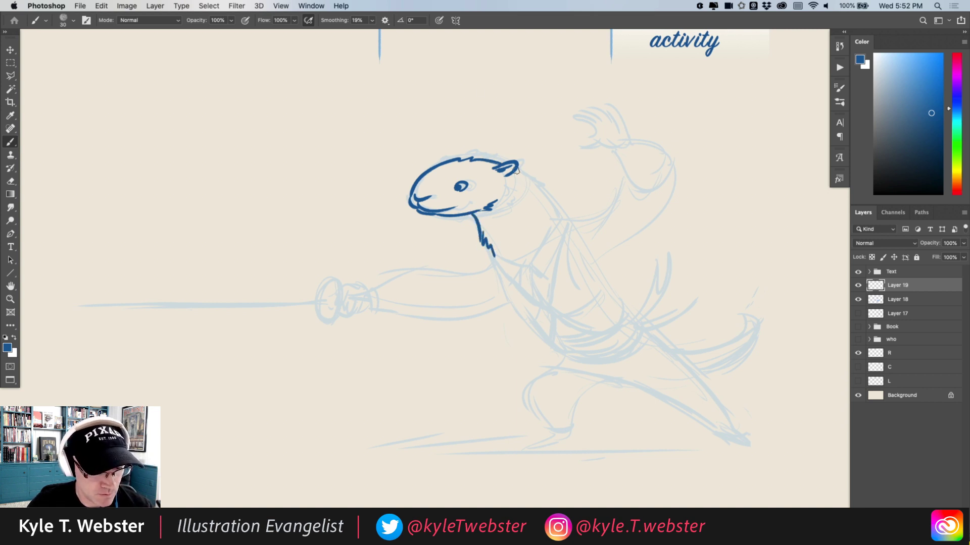
Ink the furry back of the neck, and the pointed shirt collar with the open neckline and vest armhole
mouse_move(516, 170)
left_mouse_down()
mouse_move(545, 190)
mouse_move(556, 216)
mouse_move(536, 248)
mouse_move(554, 268)
mouse_move(531, 255)
mouse_move(524, 272)
mouse_move(532, 295)
left_mouse_up()
mouse_move(526, 262)
left_mouse_down()
mouse_move(512, 281)
mouse_move(498, 256)
mouse_move(512, 278)
left_mouse_up()
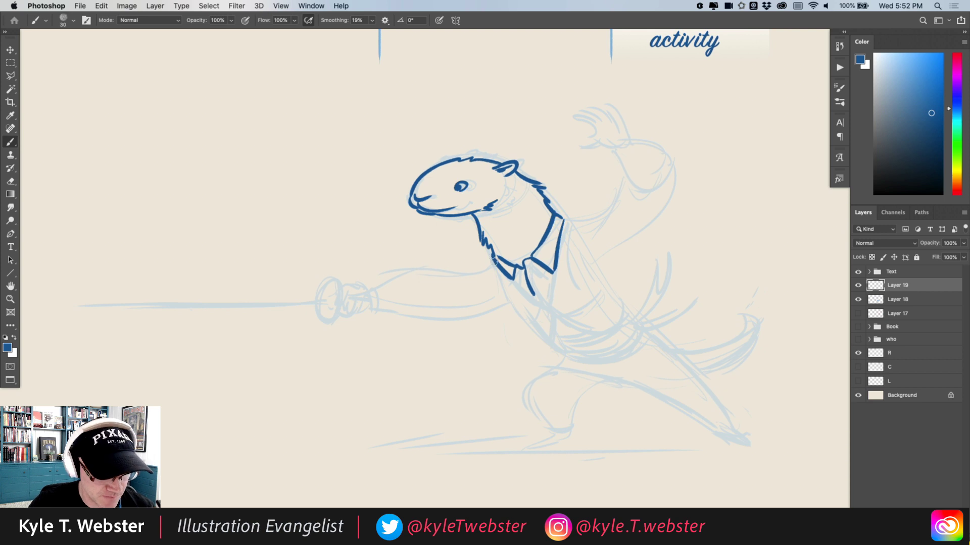
mouse_move(504, 274)
left_mouse_down()
mouse_move(537, 300)
mouse_move(548, 271)
left_mouse_up()
mouse_move(559, 218)
left_mouse_down()
mouse_move(574, 221)
mouse_move(580, 273)
mouse_move(596, 265)
left_mouse_up()
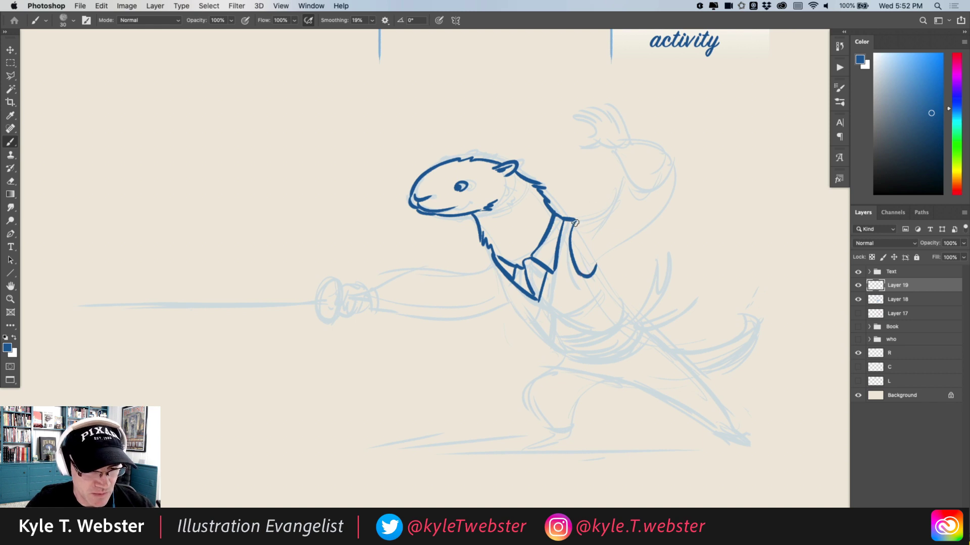
Ink the raised rear arm with a full sleeve, a cuff at the wrist and an open hand with spread fingers
left_click_drag(575, 223, 630, 187)
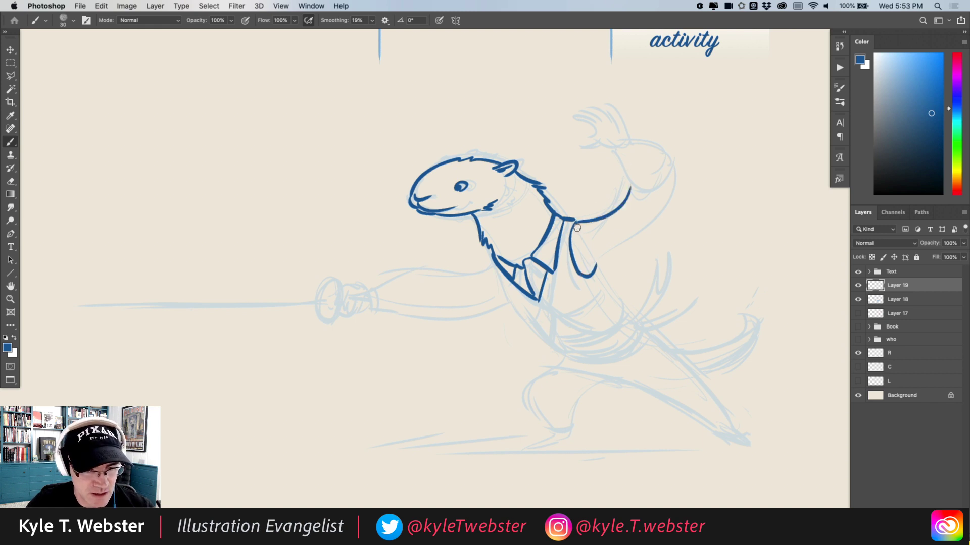
mouse_move(577, 227)
left_mouse_down()
mouse_move(588, 258)
mouse_move(626, 246)
left_mouse_up()
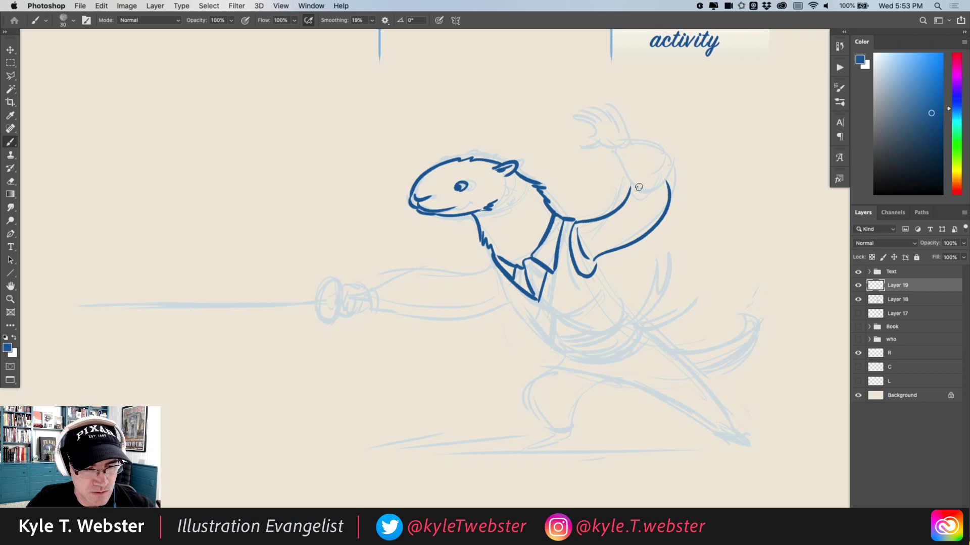
mouse_move(629, 188)
left_mouse_down()
mouse_move(658, 182)
mouse_move(626, 150)
mouse_move(610, 166)
mouse_move(613, 144)
mouse_move(609, 165)
mouse_move(568, 151)
mouse_move(599, 149)
mouse_move(598, 112)
mouse_move(601, 132)
mouse_move(578, 115)
mouse_move(585, 136)
mouse_move(565, 133)
mouse_move(596, 135)
mouse_move(585, 142)
left_mouse_up()
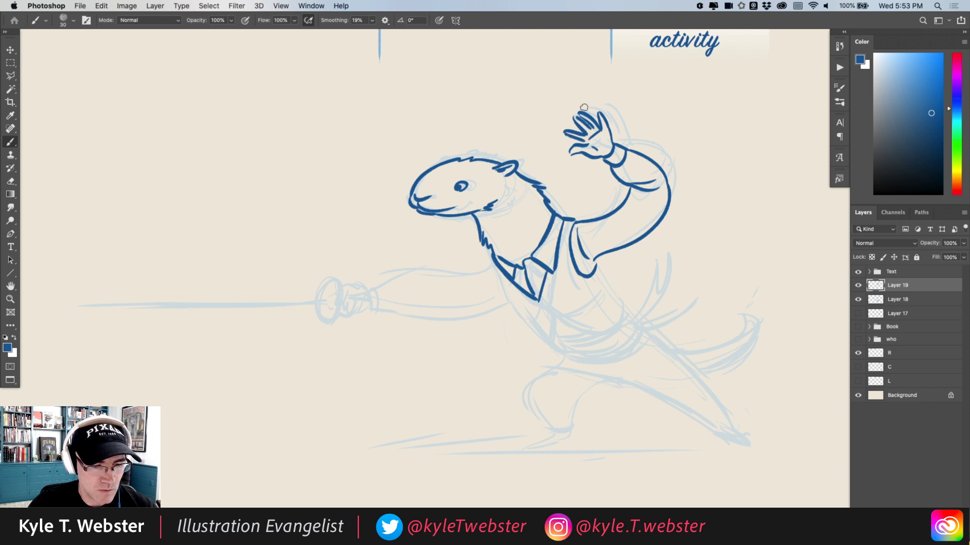
Ink the vest's back edge and curved lower hem, with sleeve folds and two small buttons on the front
left_click_drag(359, 243, 387, 210)
left_click_drag(620, 227, 662, 192)
mouse_move(610, 208)
left_mouse_down()
mouse_move(658, 270)
mouse_move(583, 272)
mouse_move(581, 281)
mouse_move(658, 269)
left_mouse_up()
key("ctrl+z")
left_click(596, 278)
left_click(586, 268)
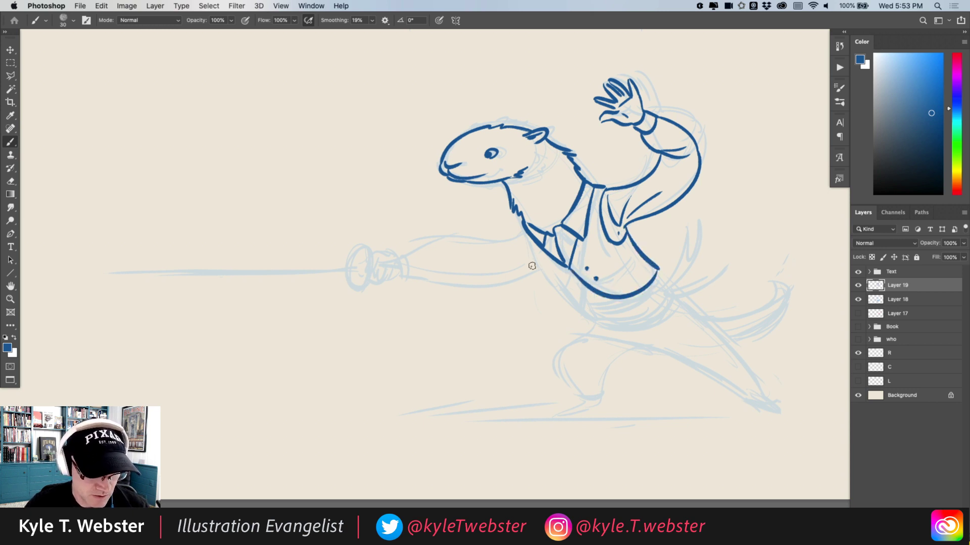
Ink the front edge of the torso and a folded waist sash with a knot and loose ends at the back
mouse_move(525, 235)
left_mouse_down()
mouse_move(583, 314)
mouse_move(624, 298)
mouse_move(601, 324)
mouse_move(669, 291)
mouse_move(614, 316)
left_mouse_up()
left_click_drag(665, 292, 624, 314)
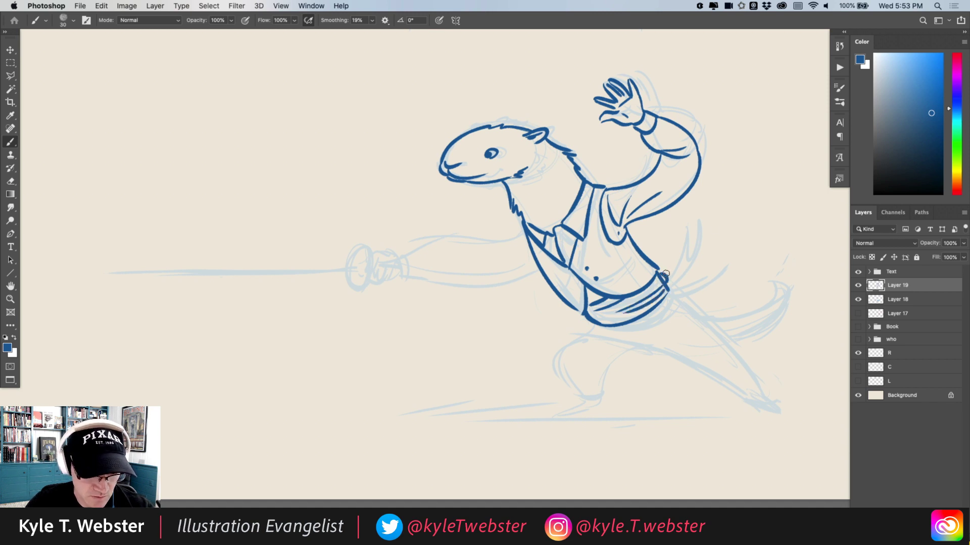
mouse_move(660, 272)
left_mouse_down()
mouse_move(678, 283)
mouse_move(668, 288)
mouse_move(706, 214)
mouse_move(698, 208)
mouse_move(676, 273)
mouse_move(713, 253)
mouse_move(695, 262)
left_mouse_up()
Ink the trousers with a bent, cuffed front leg and a rear leg stretched back from the sash
scroll(454, 250, "down", 3)
scroll(455, 250, "right", 3)
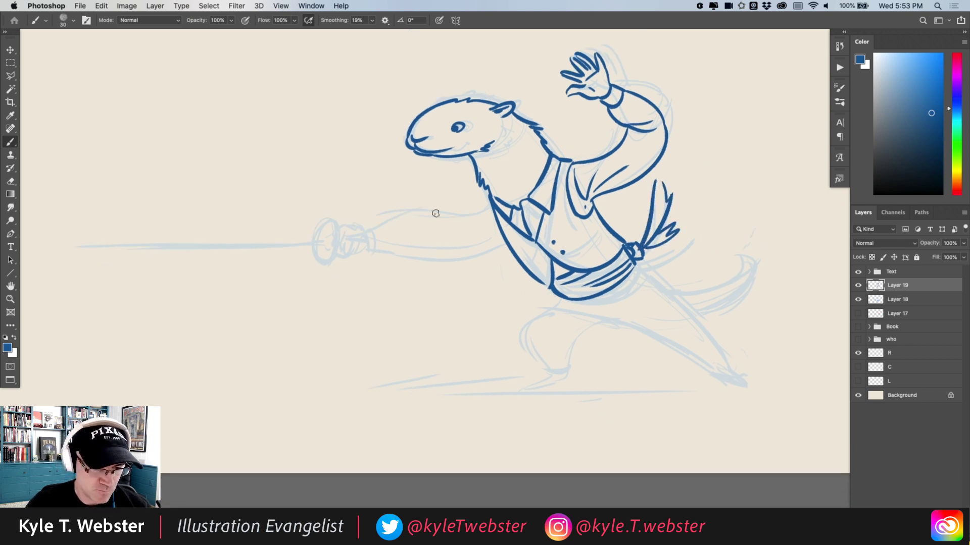
mouse_move(561, 299)
left_mouse_down()
mouse_move(541, 315)
mouse_move(540, 368)
mouse_move(567, 362)
mouse_move(559, 333)
left_mouse_up()
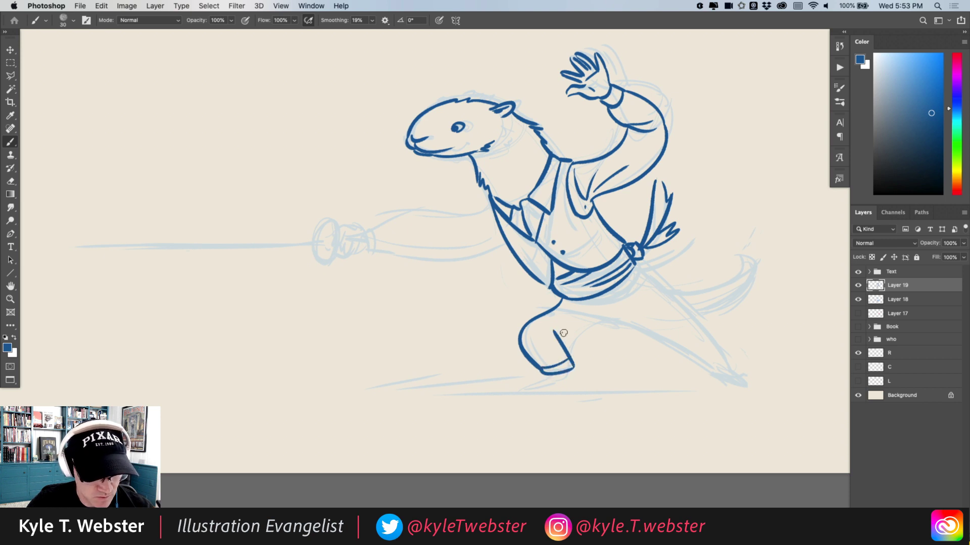
key("ctrl+z")
mouse_move(573, 370)
left_mouse_down()
mouse_move(574, 337)
mouse_move(610, 325)
left_mouse_up()
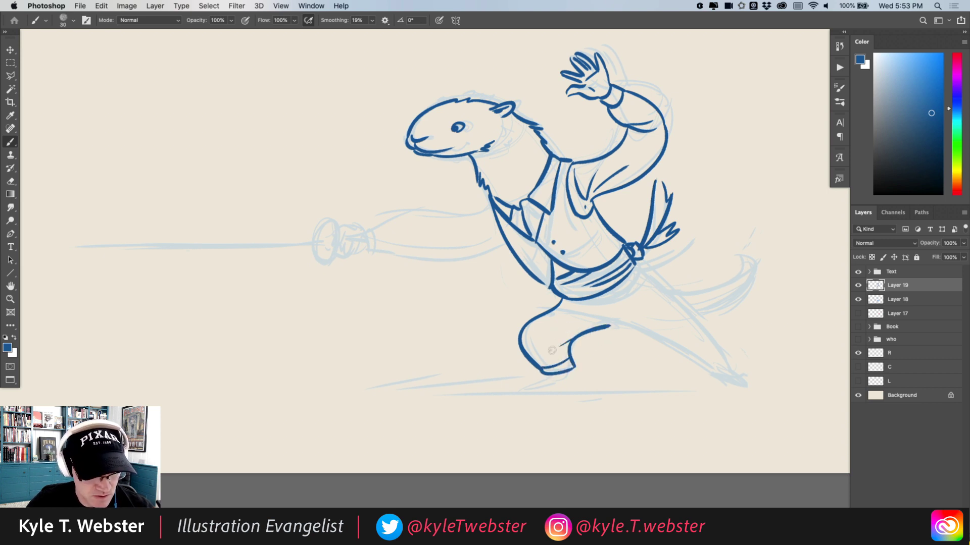
mouse_move(553, 335)
left_mouse_down()
mouse_move(580, 328)
mouse_move(712, 357)
mouse_move(664, 284)
mouse_move(639, 267)
left_mouse_up()
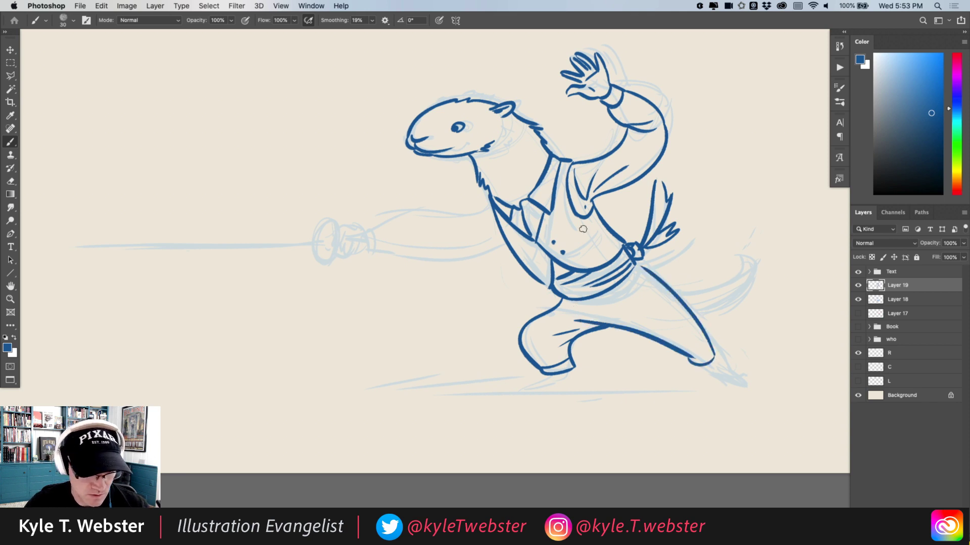
Ink both bare feet with toes below the trouser cuffs and a curved, pointed tail behind the rear leg
mouse_move(699, 367)
left_mouse_down()
mouse_move(741, 380)
mouse_move(713, 362)
left_mouse_up()
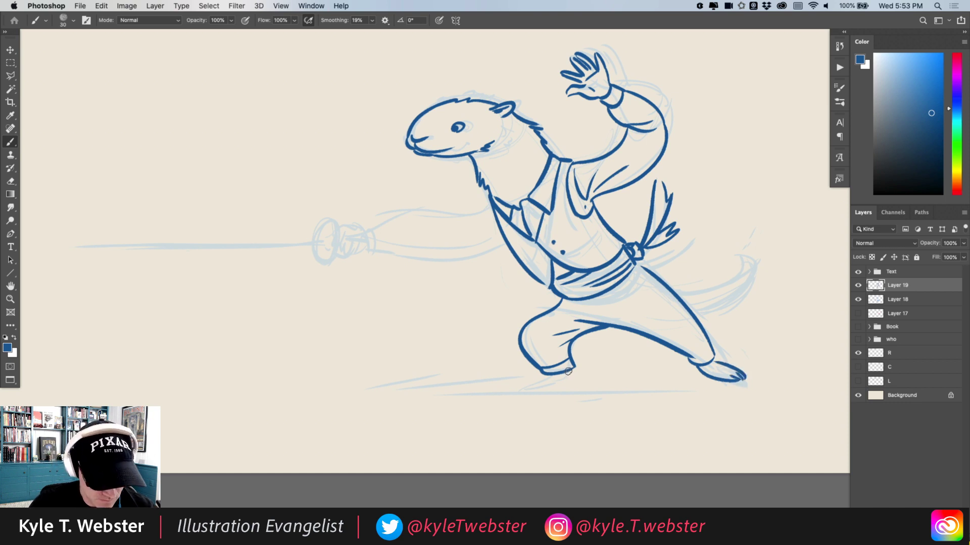
mouse_move(569, 372)
left_mouse_down()
mouse_move(513, 386)
mouse_move(533, 382)
left_mouse_up()
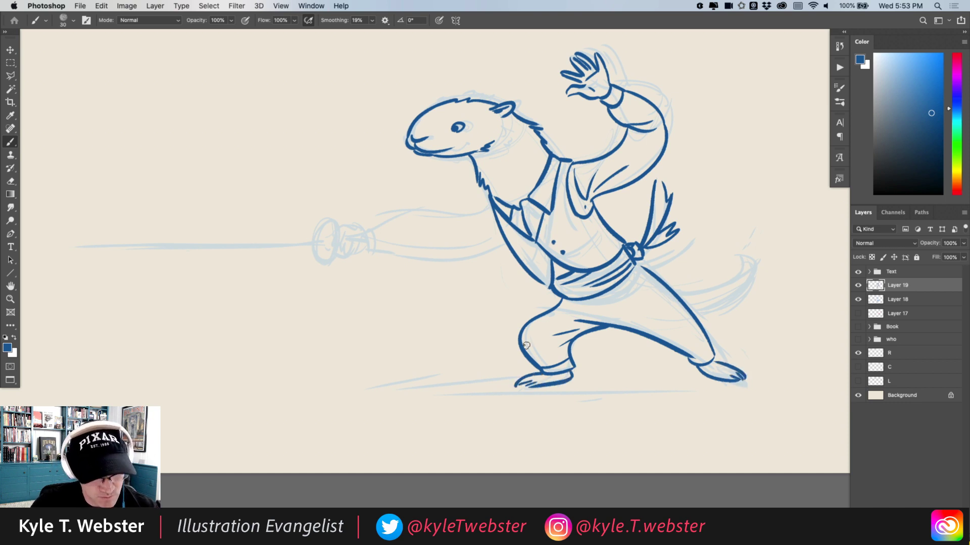
mouse_move(659, 284)
left_mouse_down()
mouse_move(735, 256)
mouse_move(700, 314)
left_mouse_up()
Ink a raised eyebrow above the eye and the outstretched front arm with a sleeve fold and a wrist cuff
left_click_drag(374, 233, 429, 275)
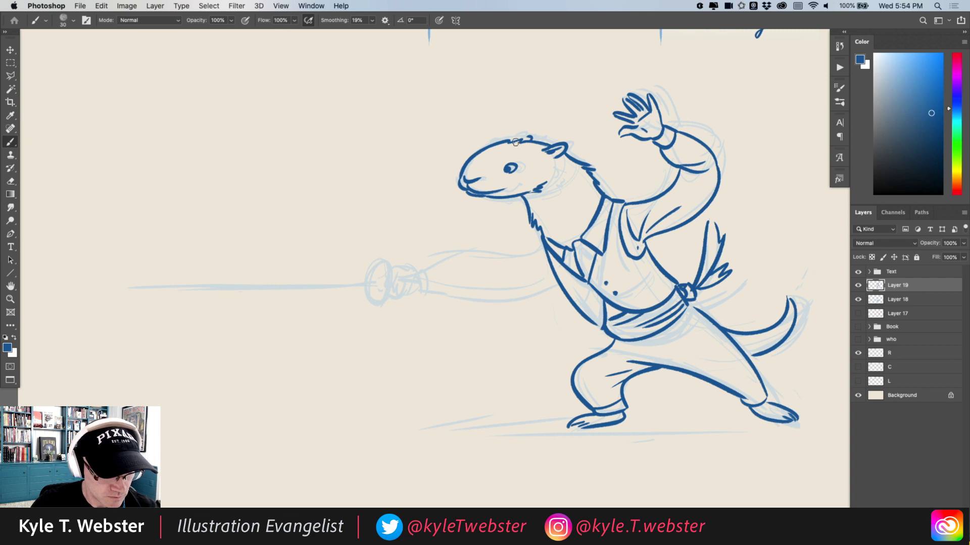
mouse_move(504, 159)
left_mouse_down()
mouse_move(524, 161)
mouse_move(476, 152)
left_mouse_up()
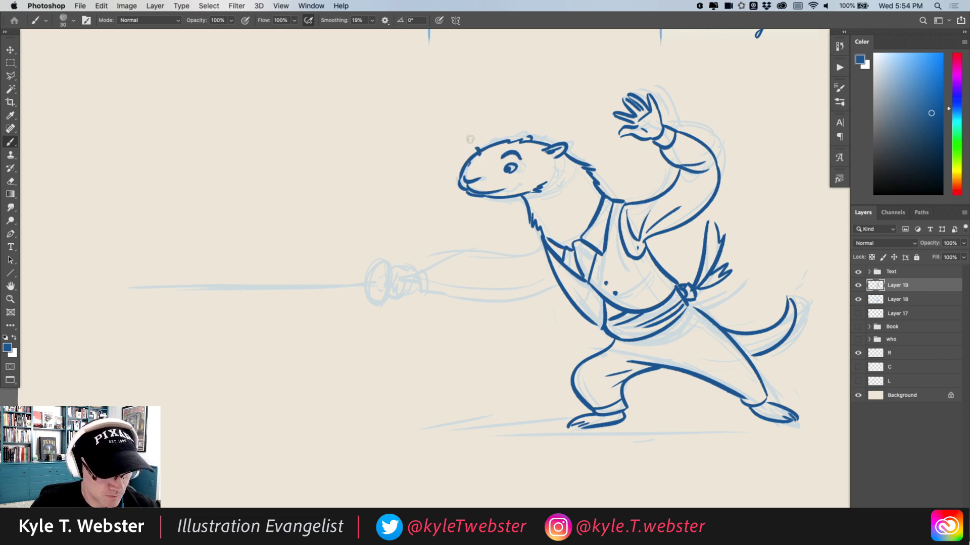
left_click_drag(543, 247, 426, 267)
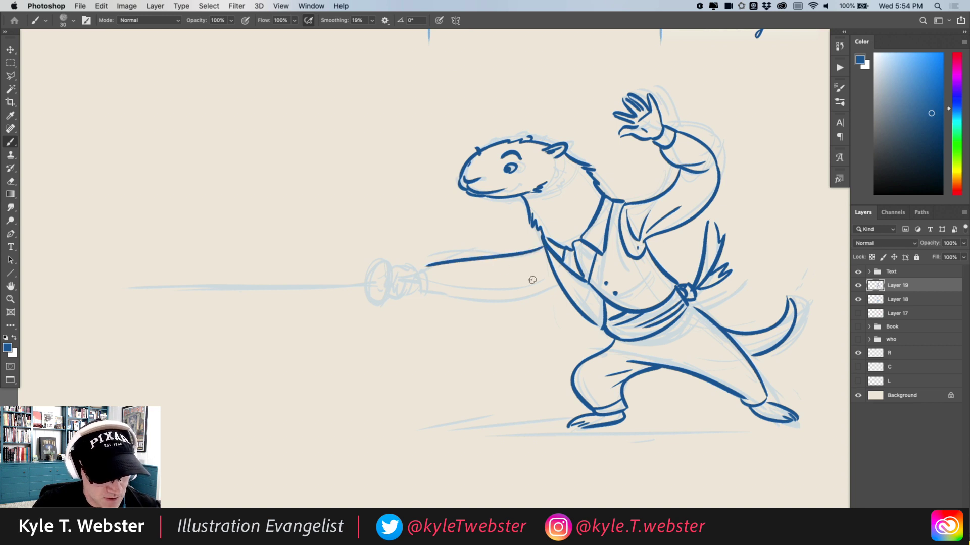
left_click_drag(559, 287, 486, 275)
mouse_move(557, 286)
left_mouse_down()
mouse_move(422, 287)
mouse_move(404, 268)
mouse_move(410, 288)
mouse_move(429, 284)
mouse_move(386, 268)
mouse_move(376, 302)
left_mouse_up()
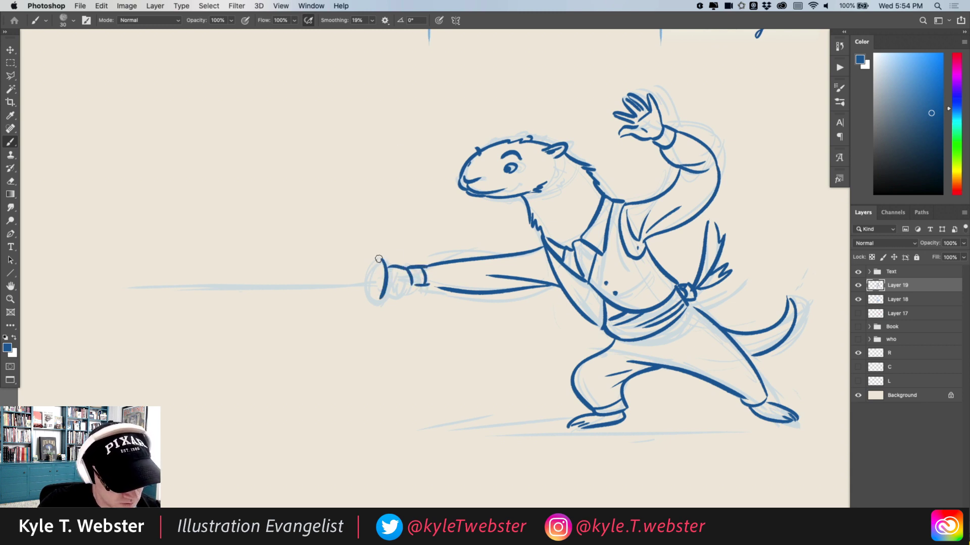
Ink the sword's oval guard and long straight blade, with the fingers of the front hand curled around the grip
mouse_move(380, 259)
left_mouse_down()
mouse_move(373, 305)
mouse_move(306, 288)
mouse_move(133, 296)
left_mouse_up()
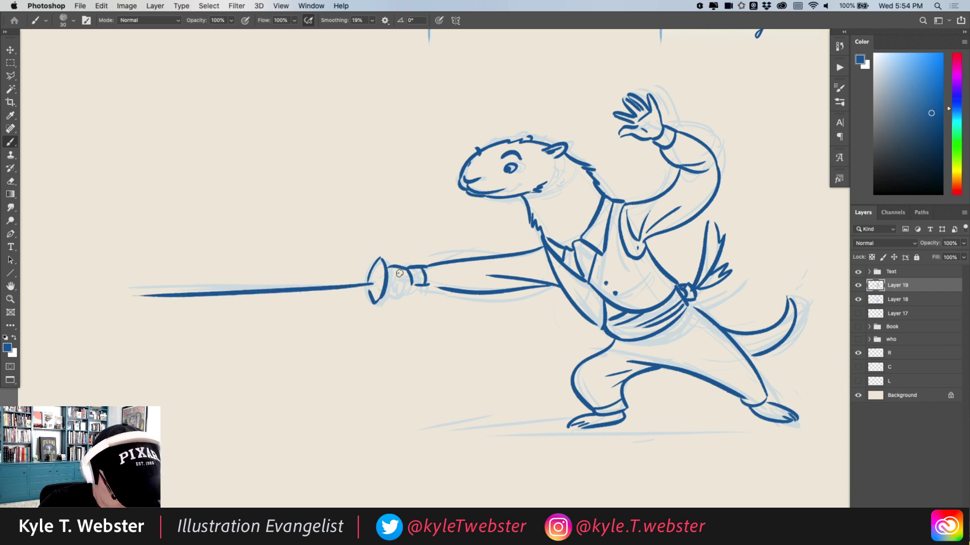
left_click_drag(400, 273, 390, 287)
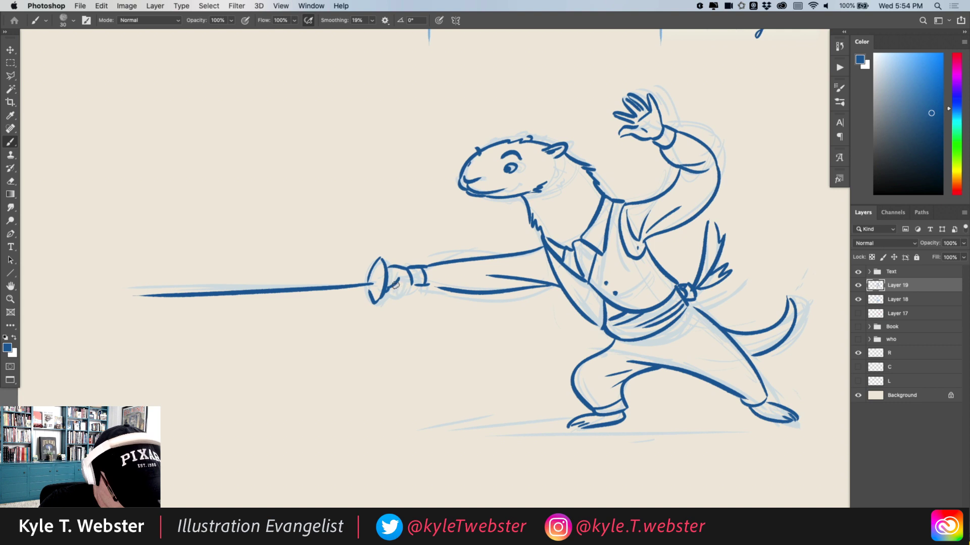
left_click_drag(388, 292, 397, 286)
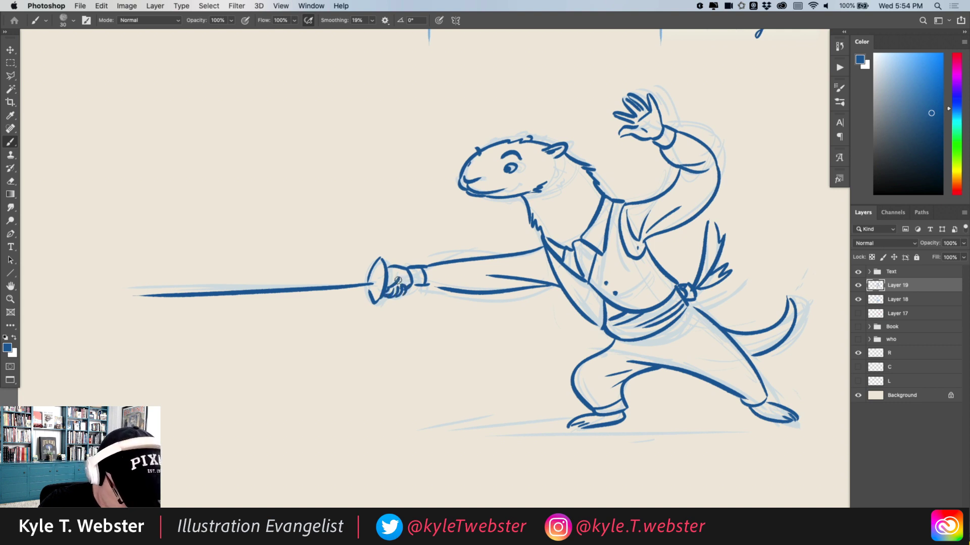
Add short horizontal motion lines above and below the sword hand
scroll(431, 207, "right", 3)
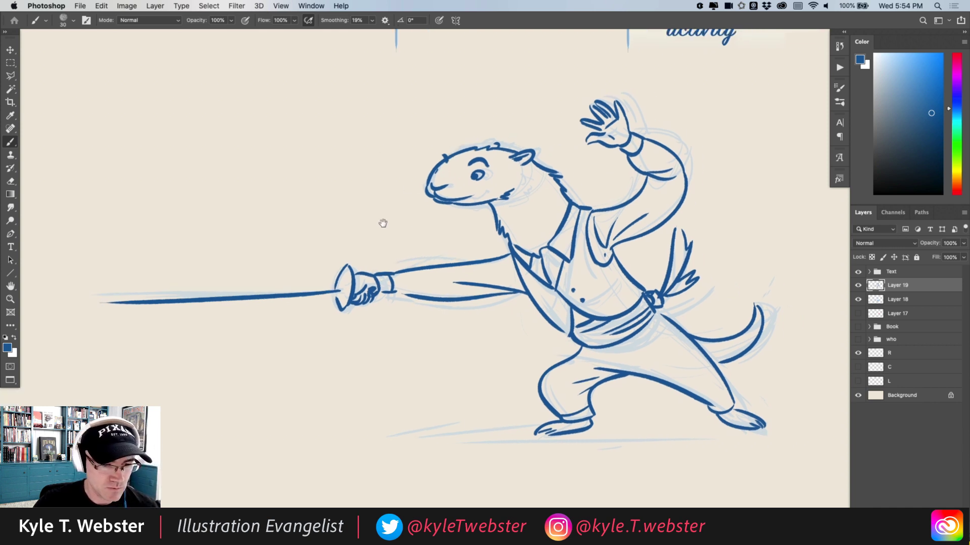
mouse_move(362, 241)
left_mouse_down()
mouse_move(289, 246)
mouse_move(305, 235)
left_mouse_up()
left_click_drag(359, 325, 340, 325)
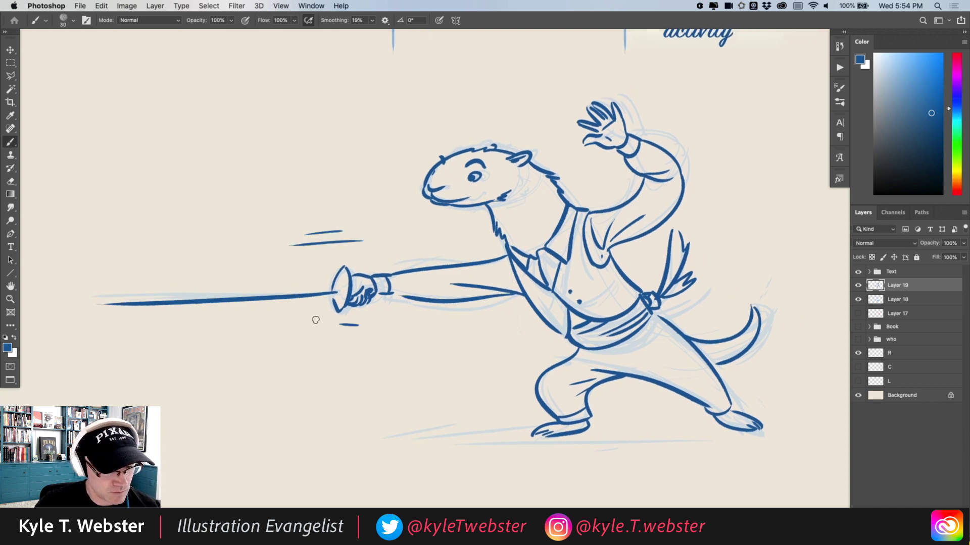
Add fold lines to the front sleeve near the shoulder and short fur ticks on the neck
scroll(317, 262, "down", 3)
scroll(317, 262, "right", 3)
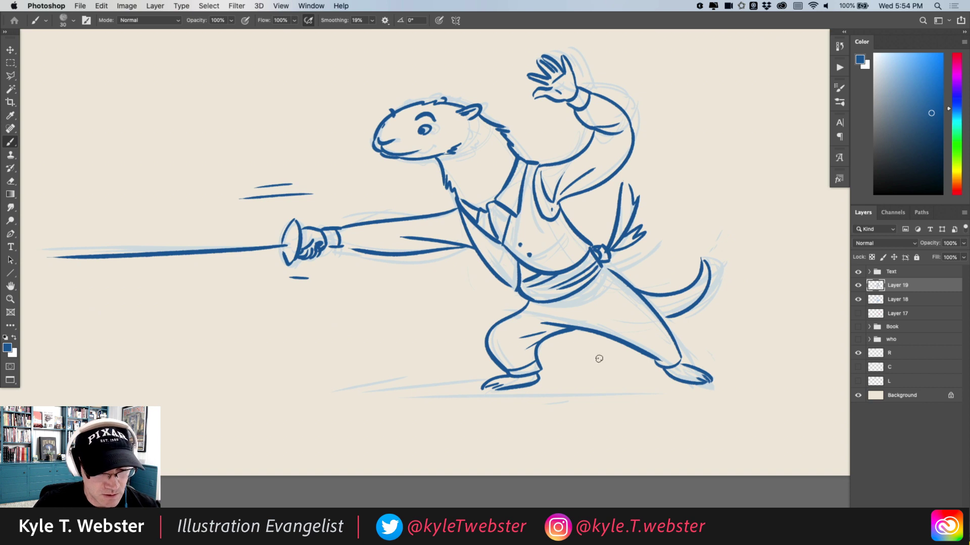
mouse_move(465, 242)
left_mouse_down()
mouse_move(442, 228)
mouse_move(460, 226)
left_mouse_up()
left_click_drag(500, 177, 494, 182)
left_click_drag(499, 168, 484, 163)
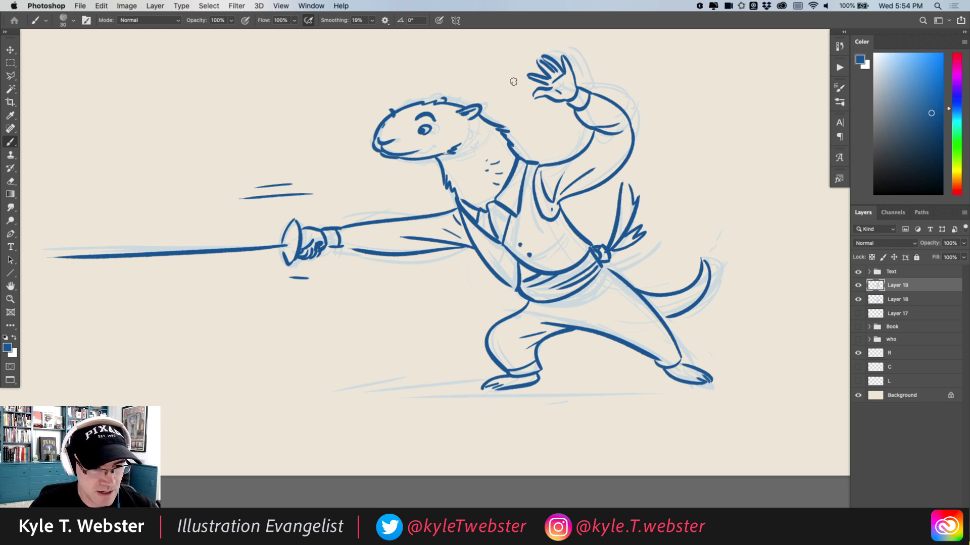
Add small detail marks to the head, dots on the muzzle and short whiskers at the nose
left_click_drag(471, 125, 461, 116)
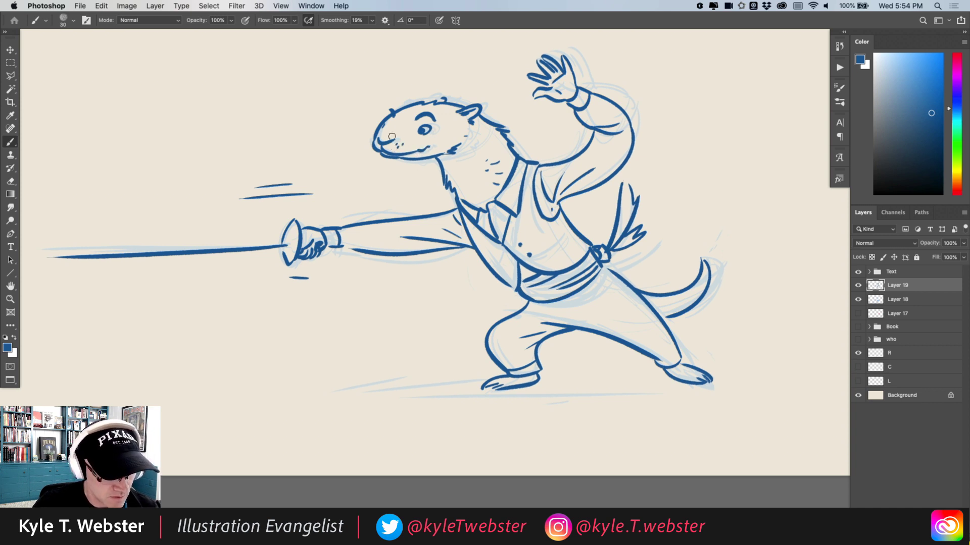
left_click_drag(371, 140, 358, 135)
left_click_drag(372, 144, 360, 151)
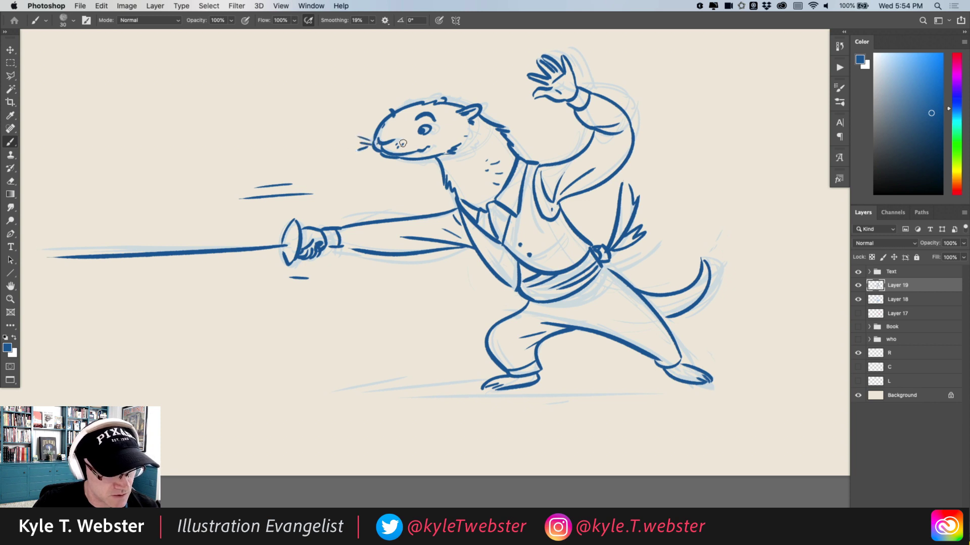
Hatch slanted ground-shadow strokes in front of the front foot and between the two feet
left_click_drag(403, 284, 374, 229)
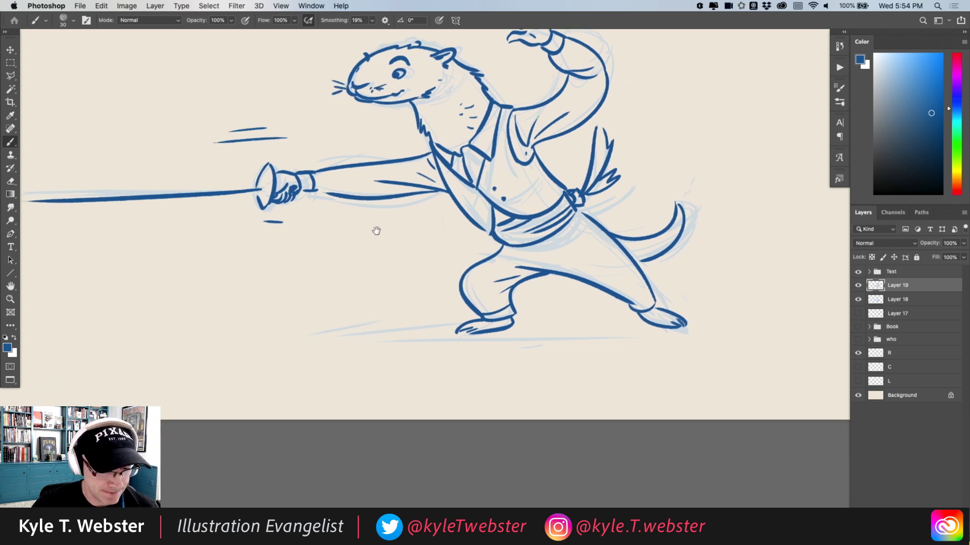
left_click_drag(445, 321, 375, 336)
left_click_drag(382, 329, 359, 334)
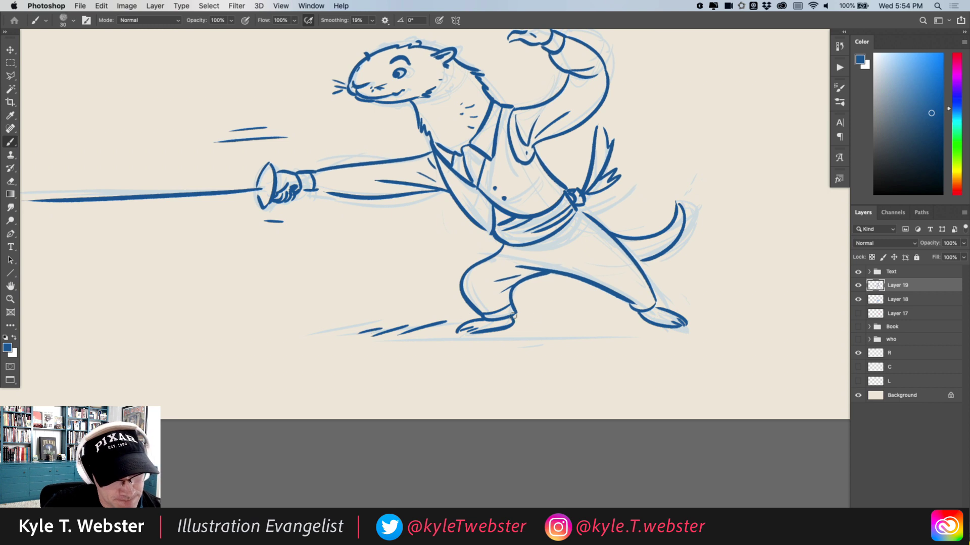
left_click_drag(634, 319, 560, 336)
left_click_drag(555, 326, 537, 337)
Move the inked figure on Layer 19 to the left, away from its light blue sketch
scroll(394, 348, "up", 2)
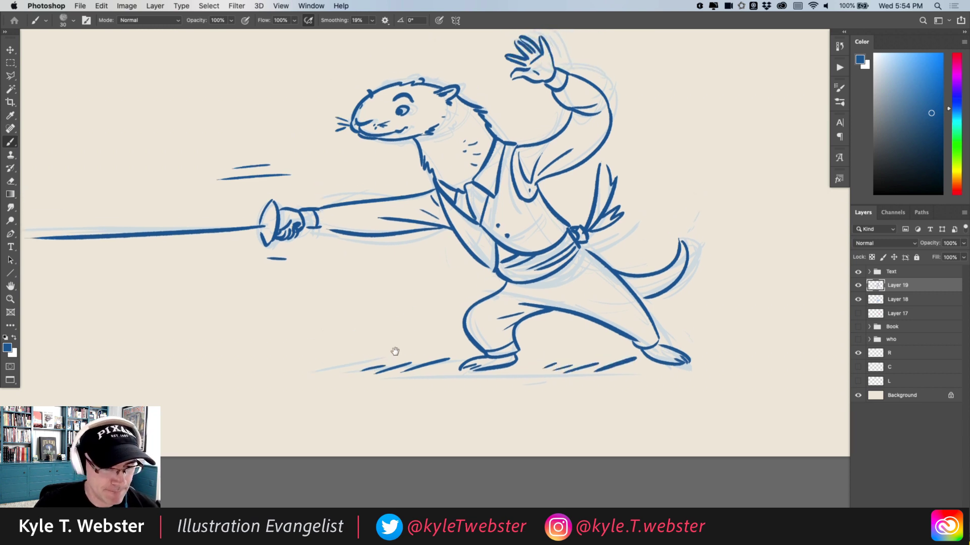
left_click(374, 317, "alt")
left_click_drag(403, 287, 336, 253)
left_click_drag(265, 268, 250, 271)
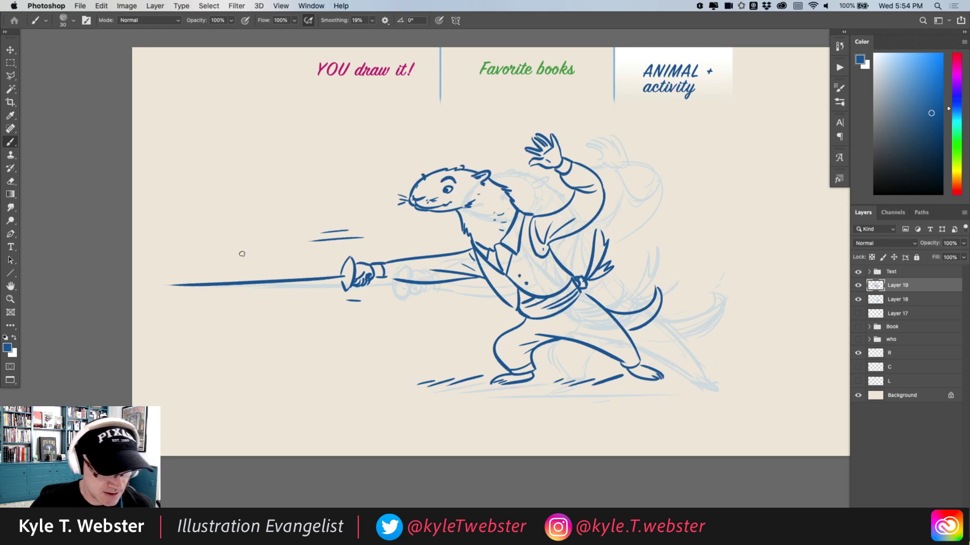
Hide the rough sketch on Layer 18 and show the magenta skateboarder drawing on Layer 17
left_click(857, 300)
left_click(857, 314)
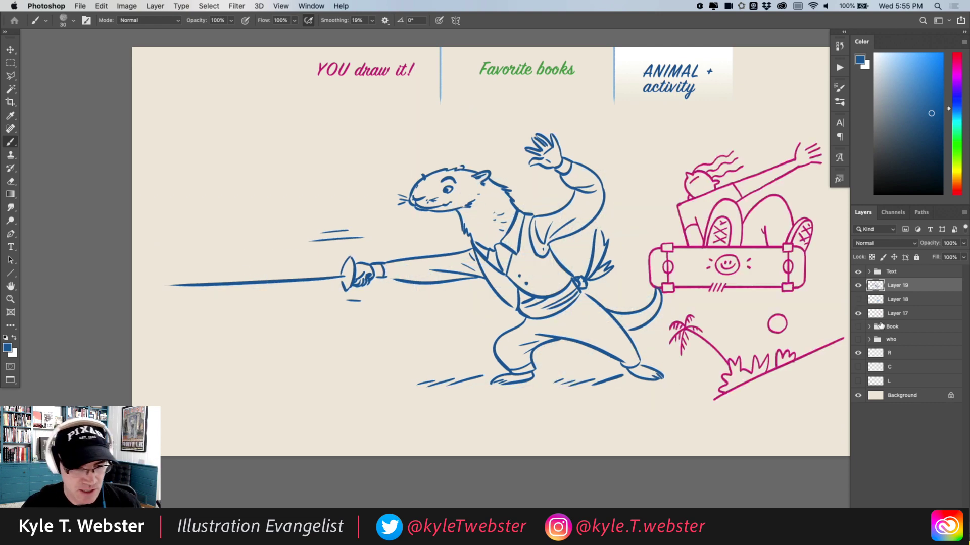
left_click_drag(378, 301, 365, 300)
key("super+minus")
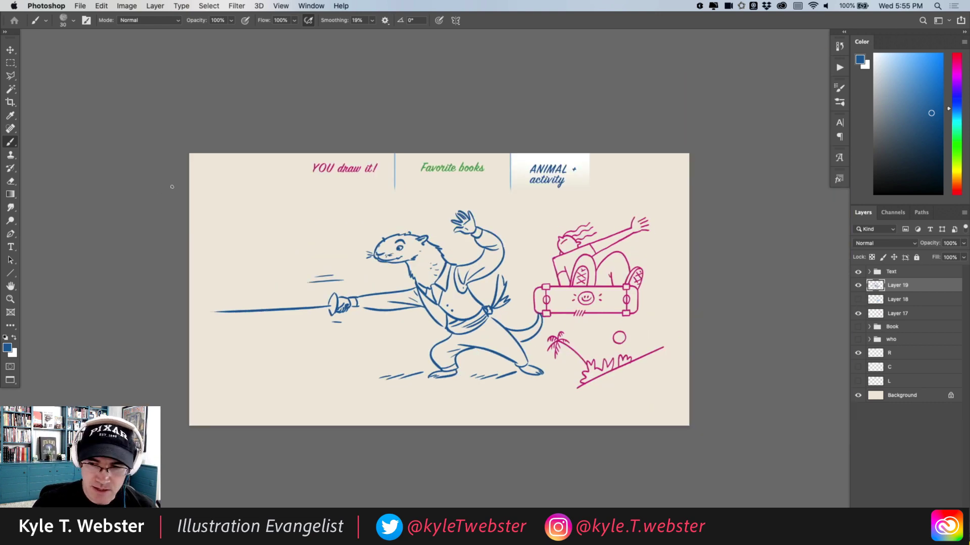
Scale the fencing animal to 97.47% and shift it left so its tail clears the skateboard
key("super+t")
left_click_drag(538, 213, 521, 217)
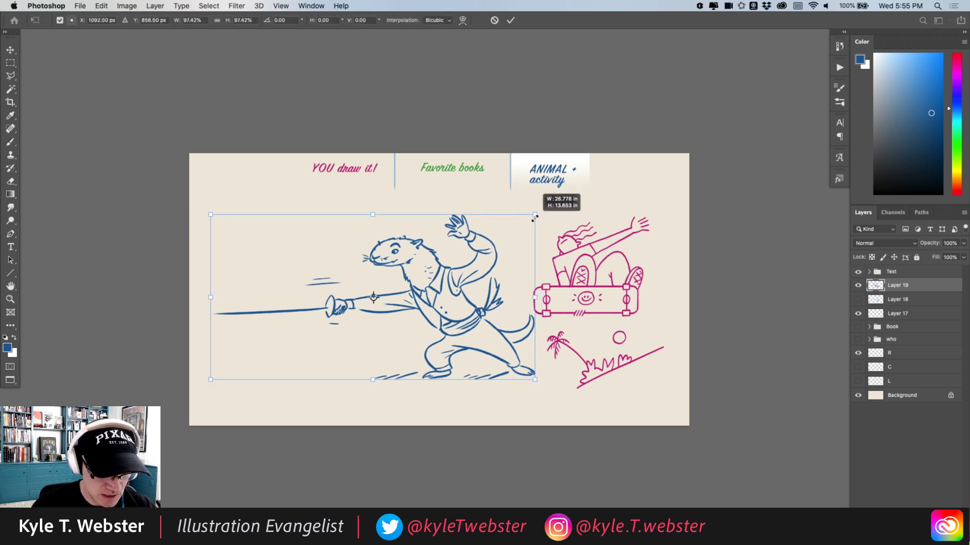
left_click_drag(384, 311, 372, 314)
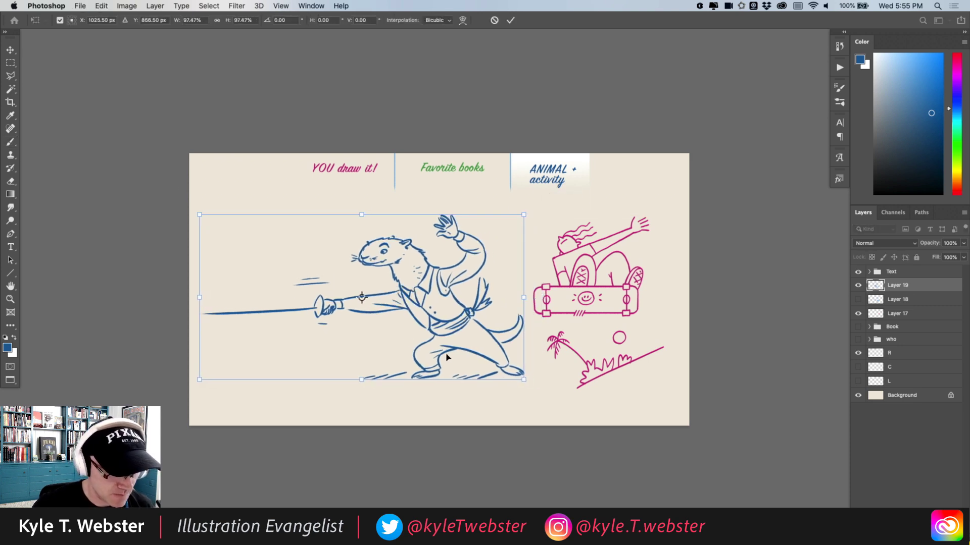
key("Return")
key("b")
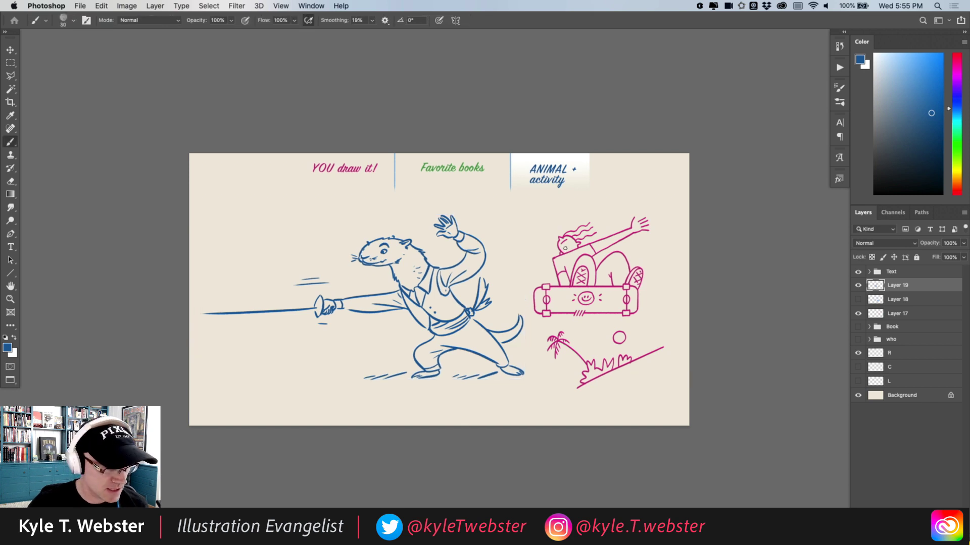
Move the skateboarder drawing on Layer 17 slightly to the right to widen the gap beside the animal
scroll(392, 350, "up", 5)
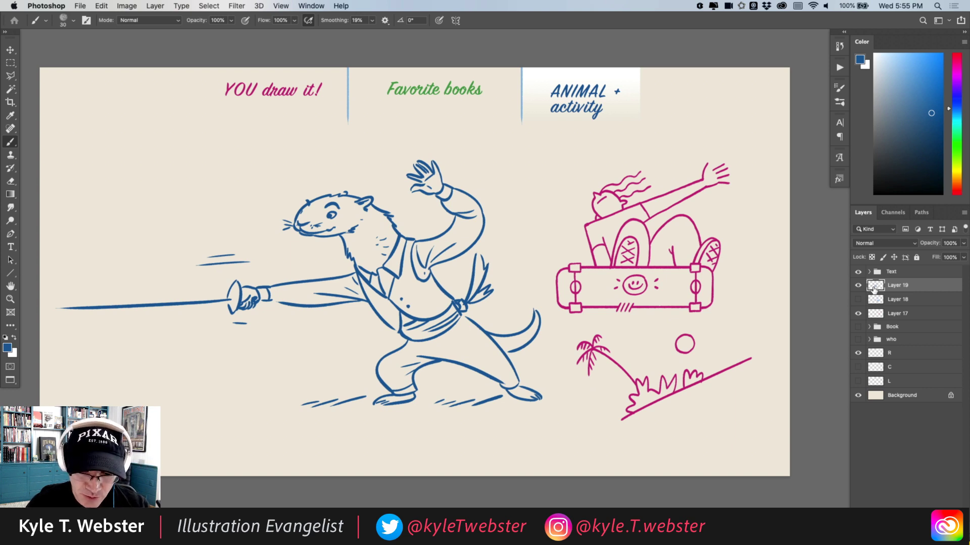
left_click(875, 314)
key("v")
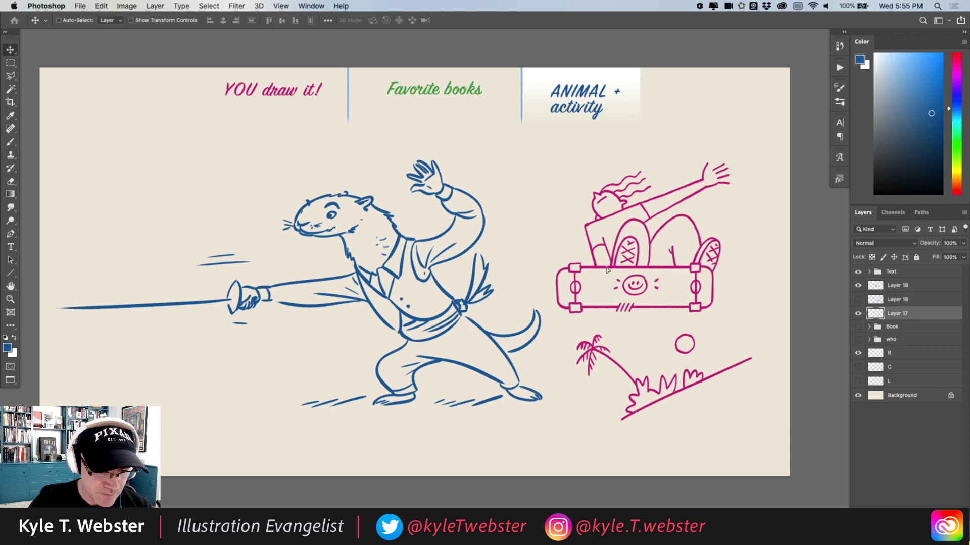
left_click_drag(605, 269, 615, 269)
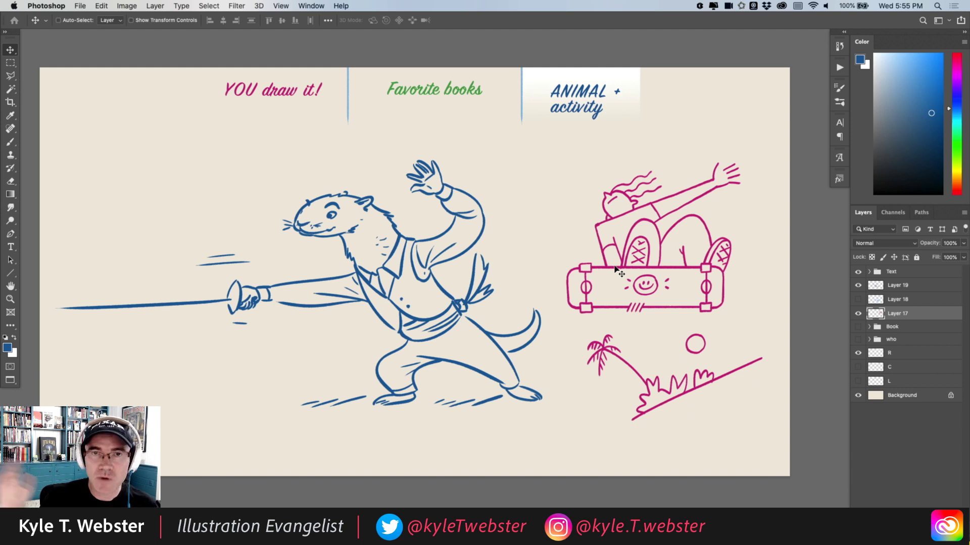